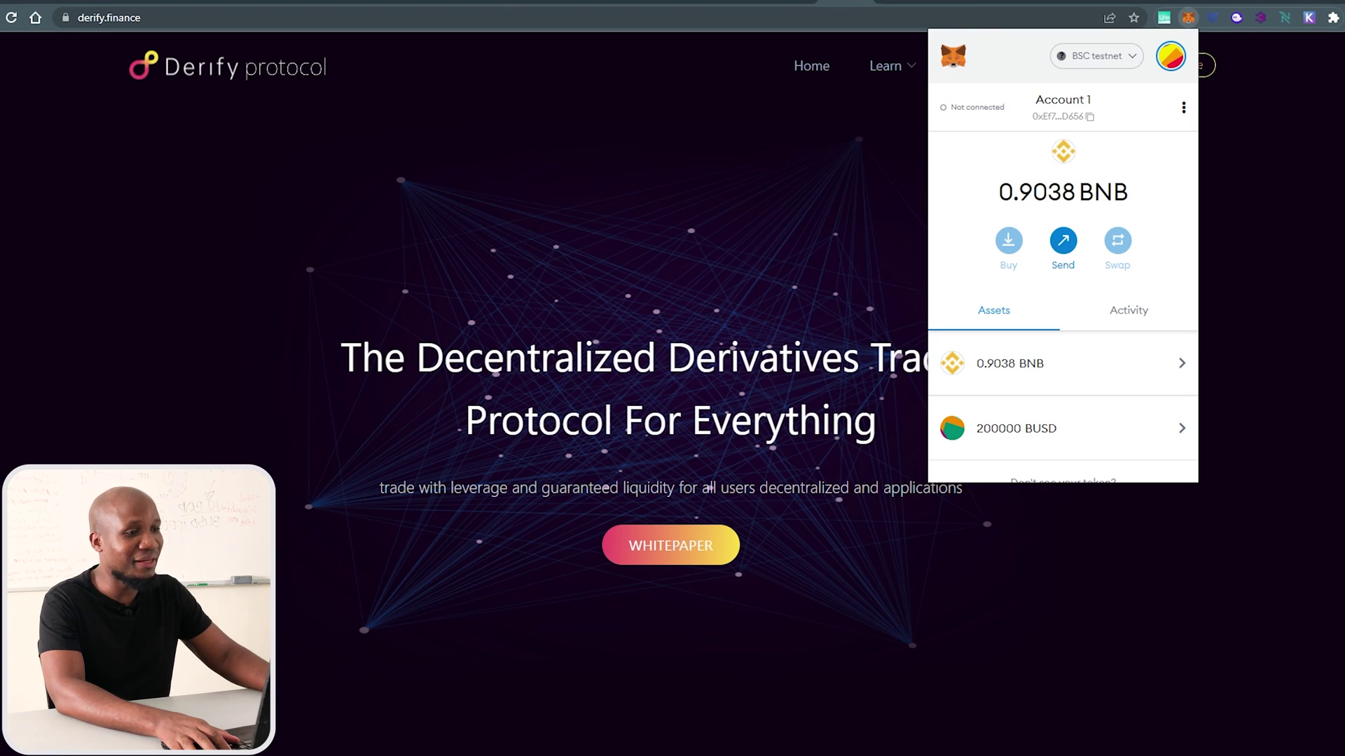
Look over the Derify landing and trade pages, then bring up the MetaMask extension.
{"action": "left_click_drag", "start_coordinate": [611, 357], "coordinate": [984, 424]}
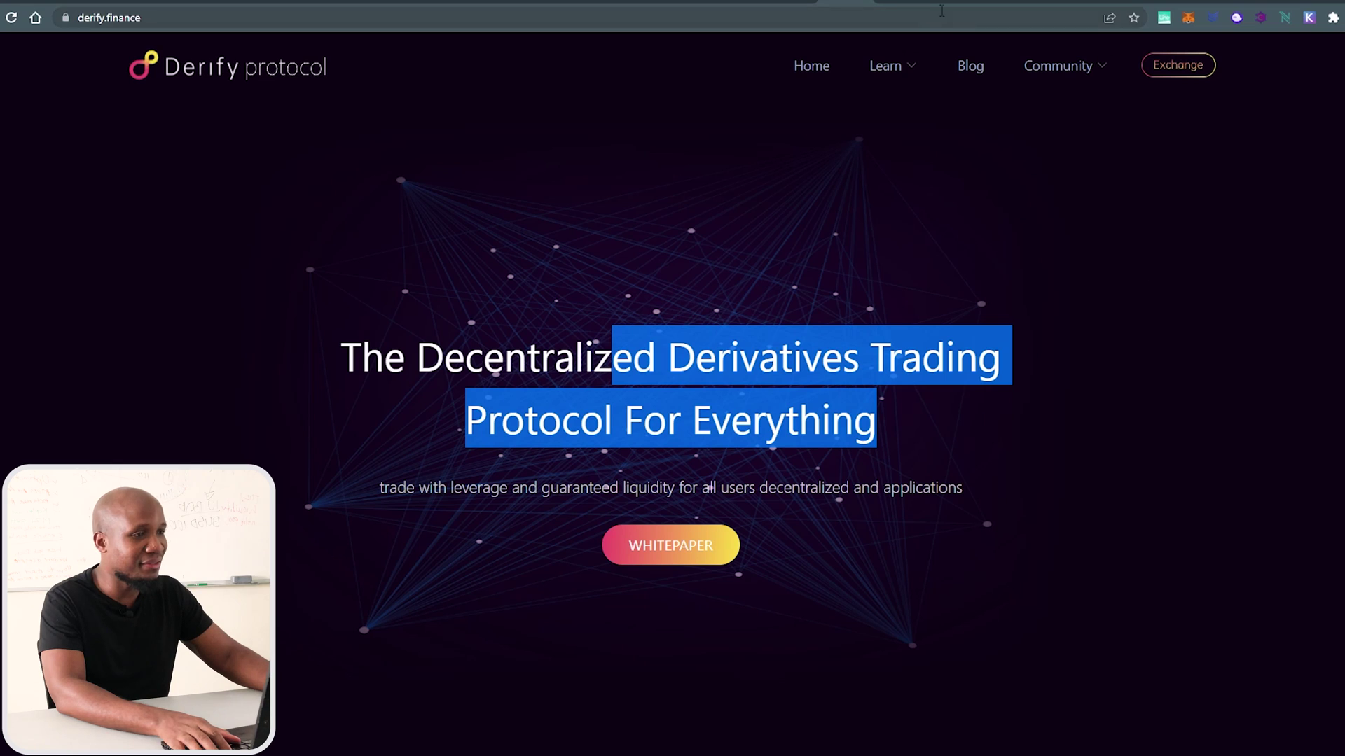
{"action": "left_click", "coordinate": [893, 1]}
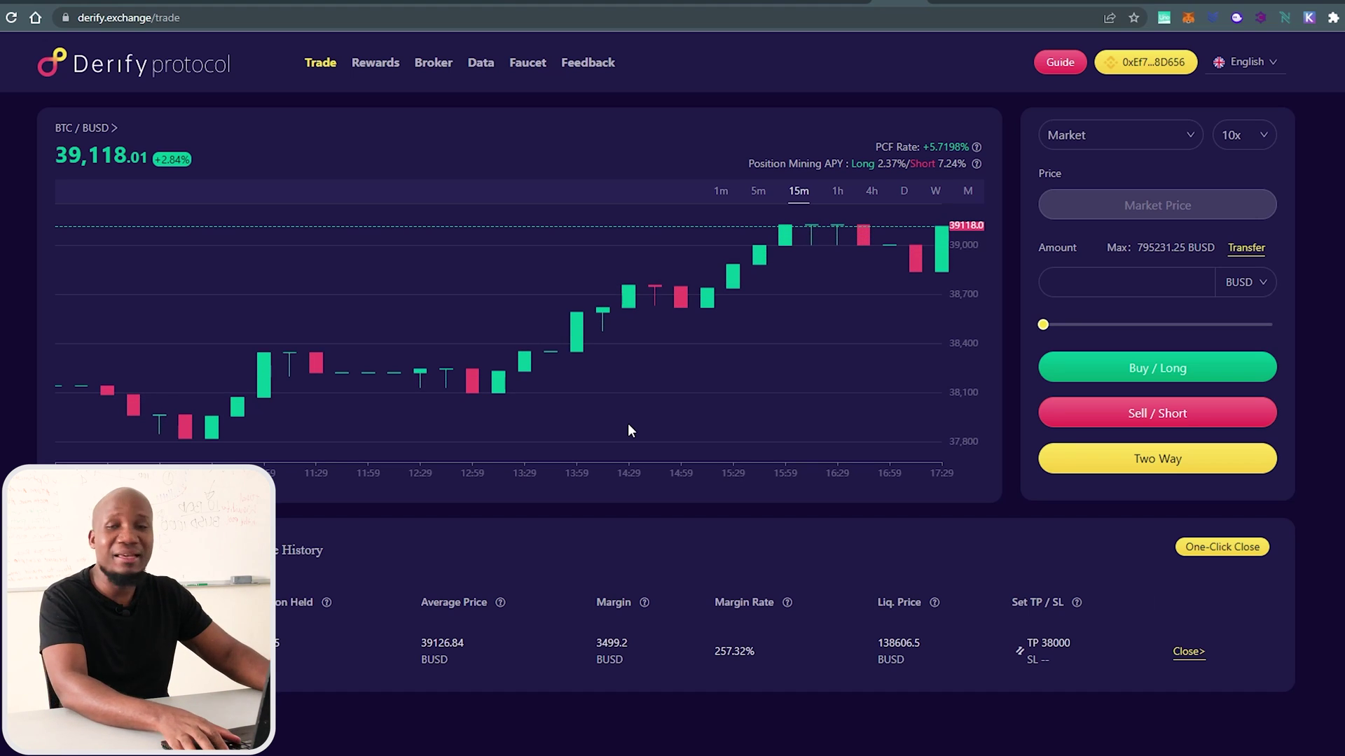
{"action": "left_click", "coordinate": [846, 3]}
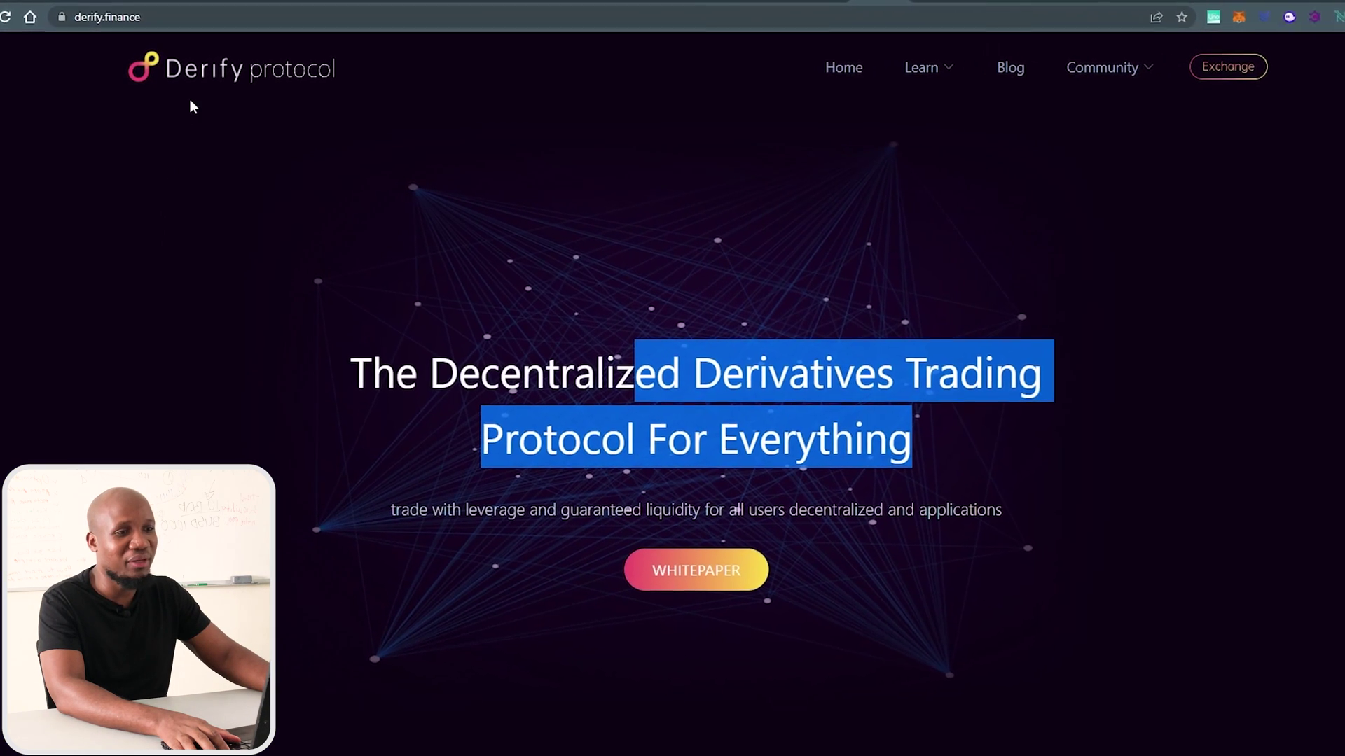
{"action": "left_click", "coordinate": [169, 404]}
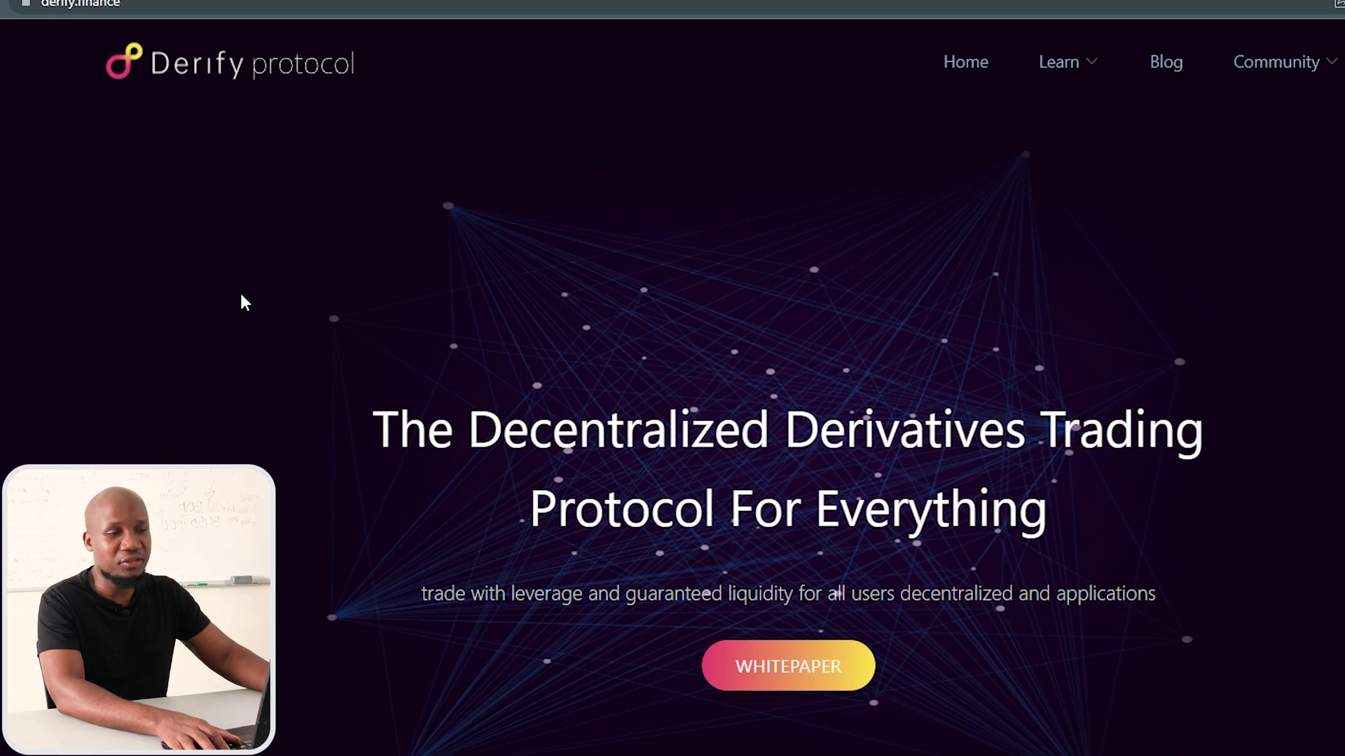
{"action": "left_click", "coordinate": [139, 5]}
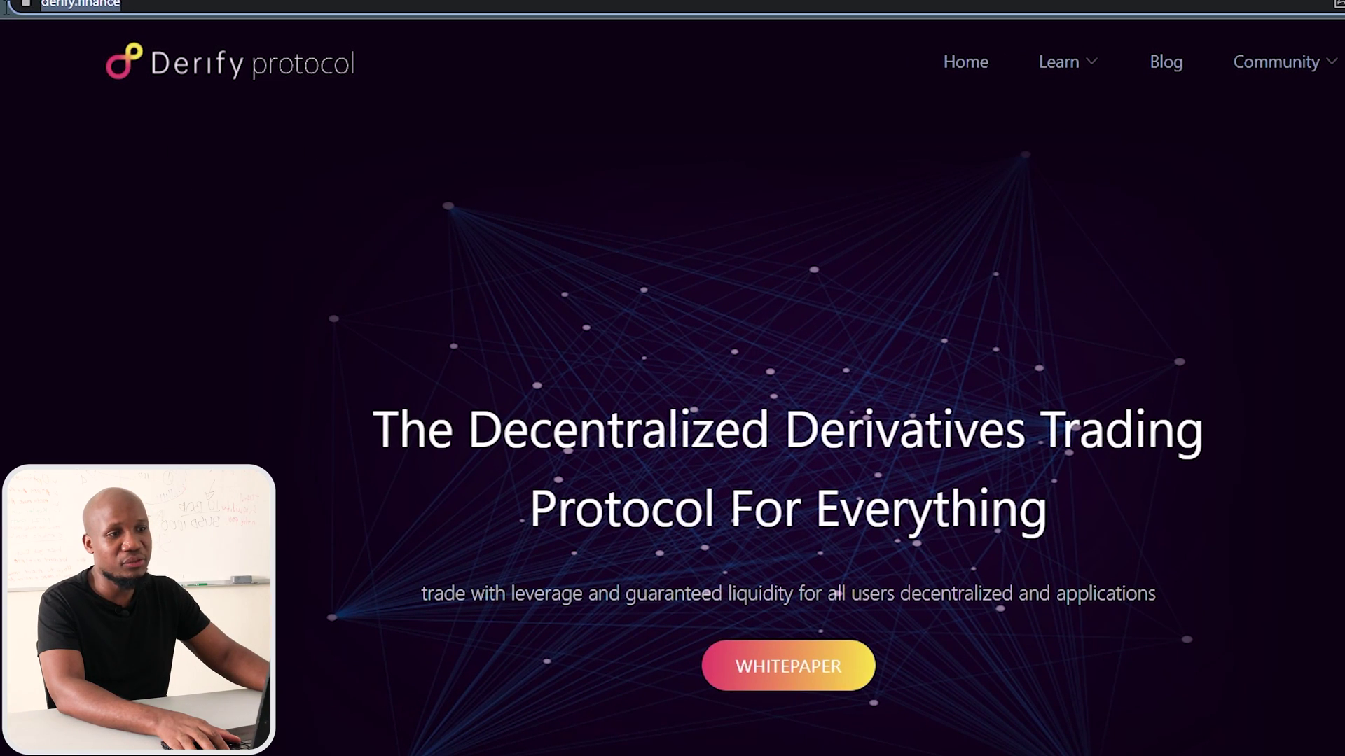
{"action": "key", "text": "alt+Tab"}
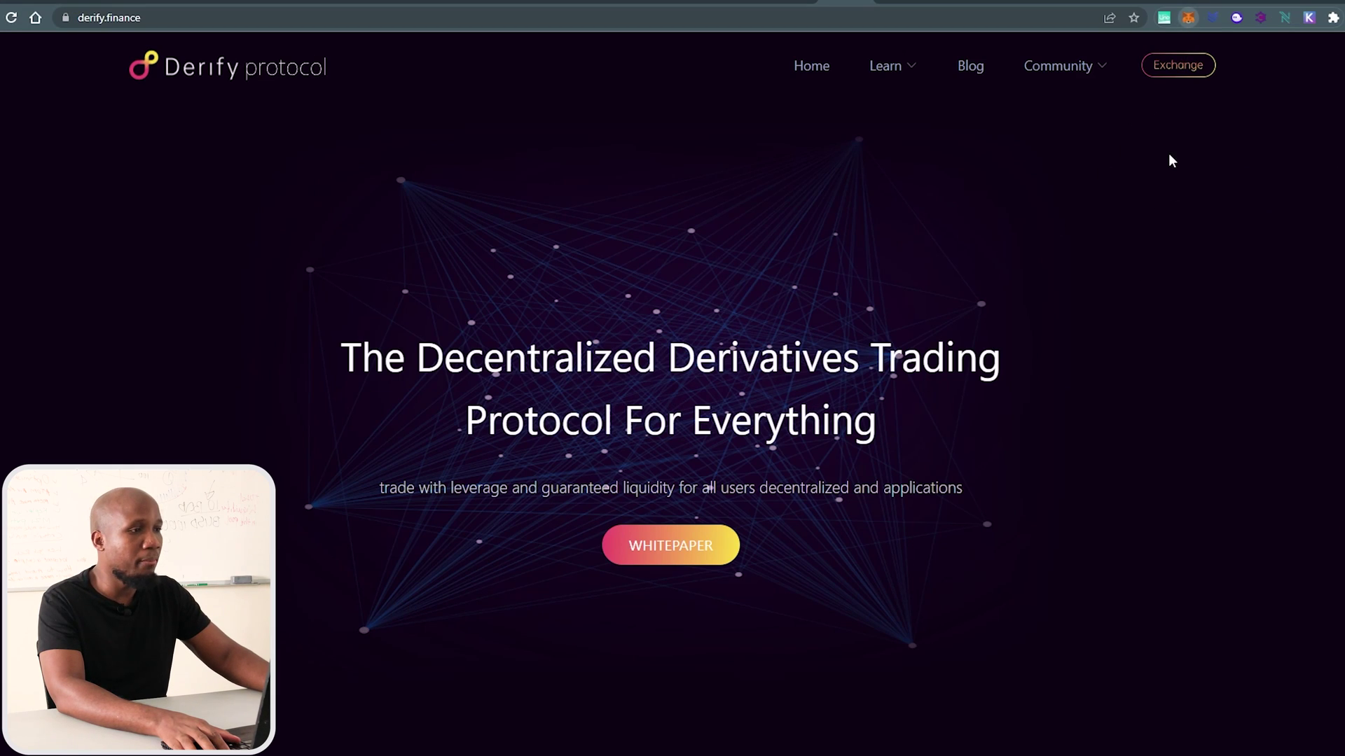
{"action": "key", "text": "alt+shift+m"}
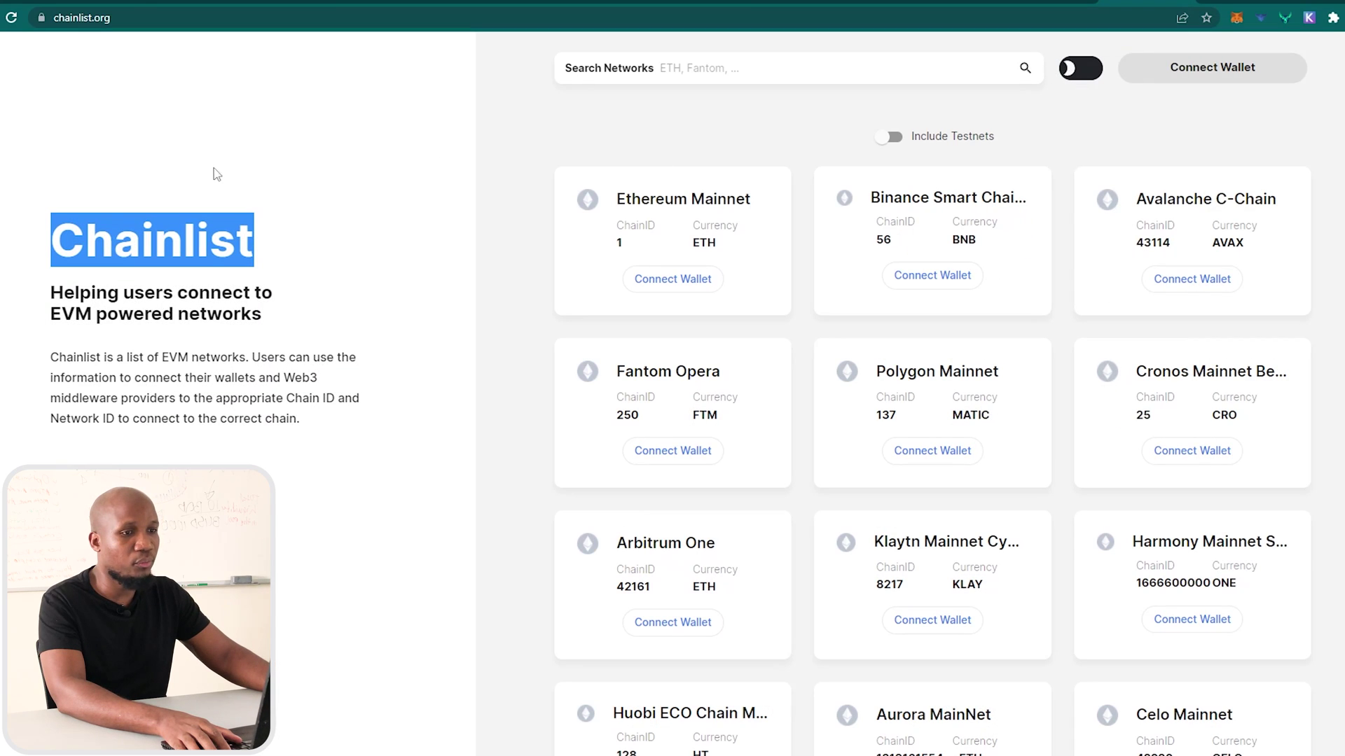
Connect MetaMask Account 1 to Chainlist, unlocking the wallet with its password.
{"action": "left_click", "coordinate": [217, 171]}
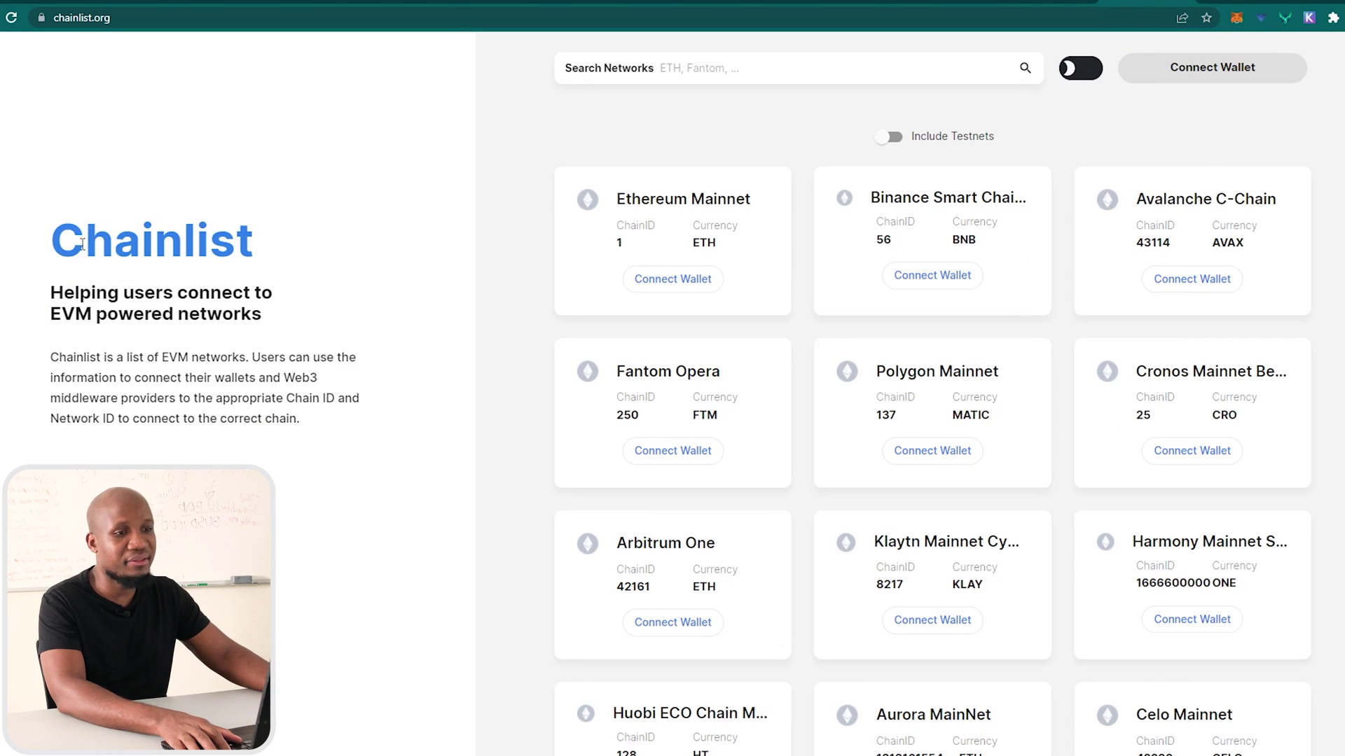
{"action": "double_click", "coordinate": [82, 244]}
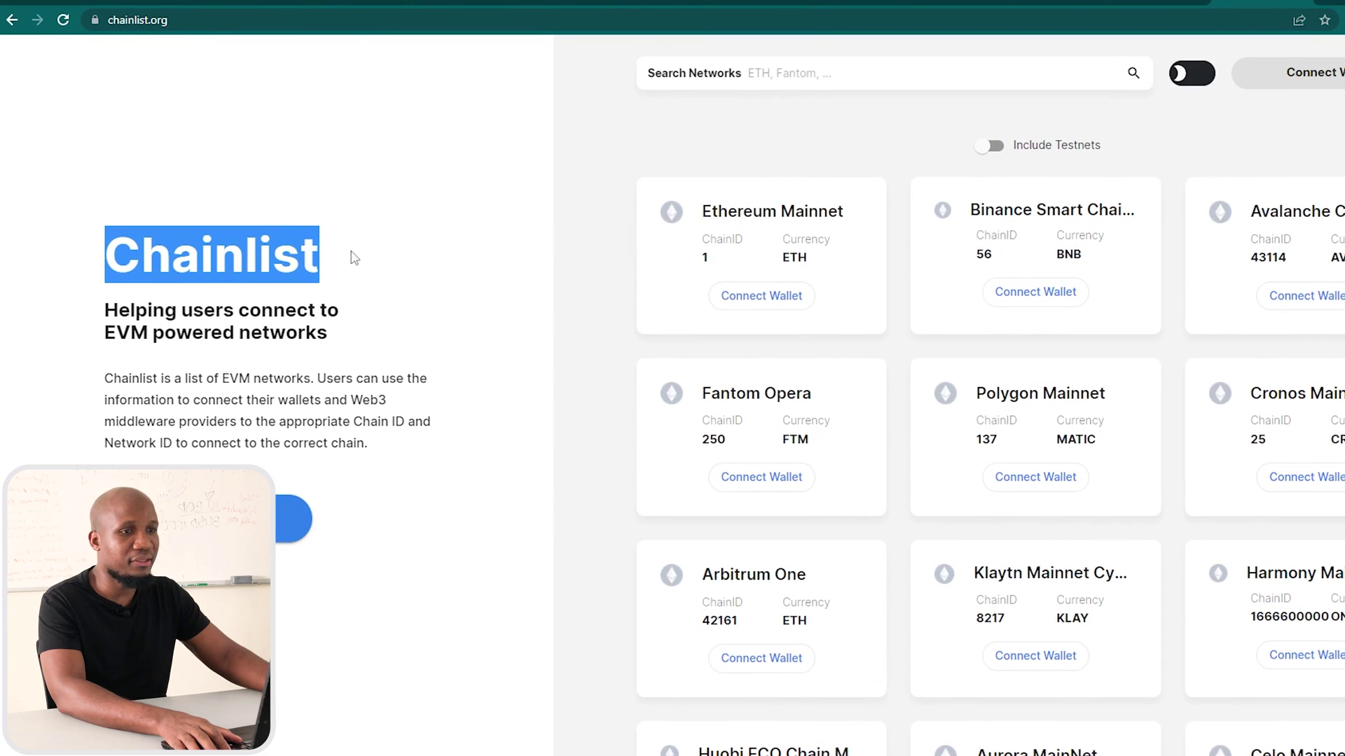
{"action": "left_click", "coordinate": [383, 239]}
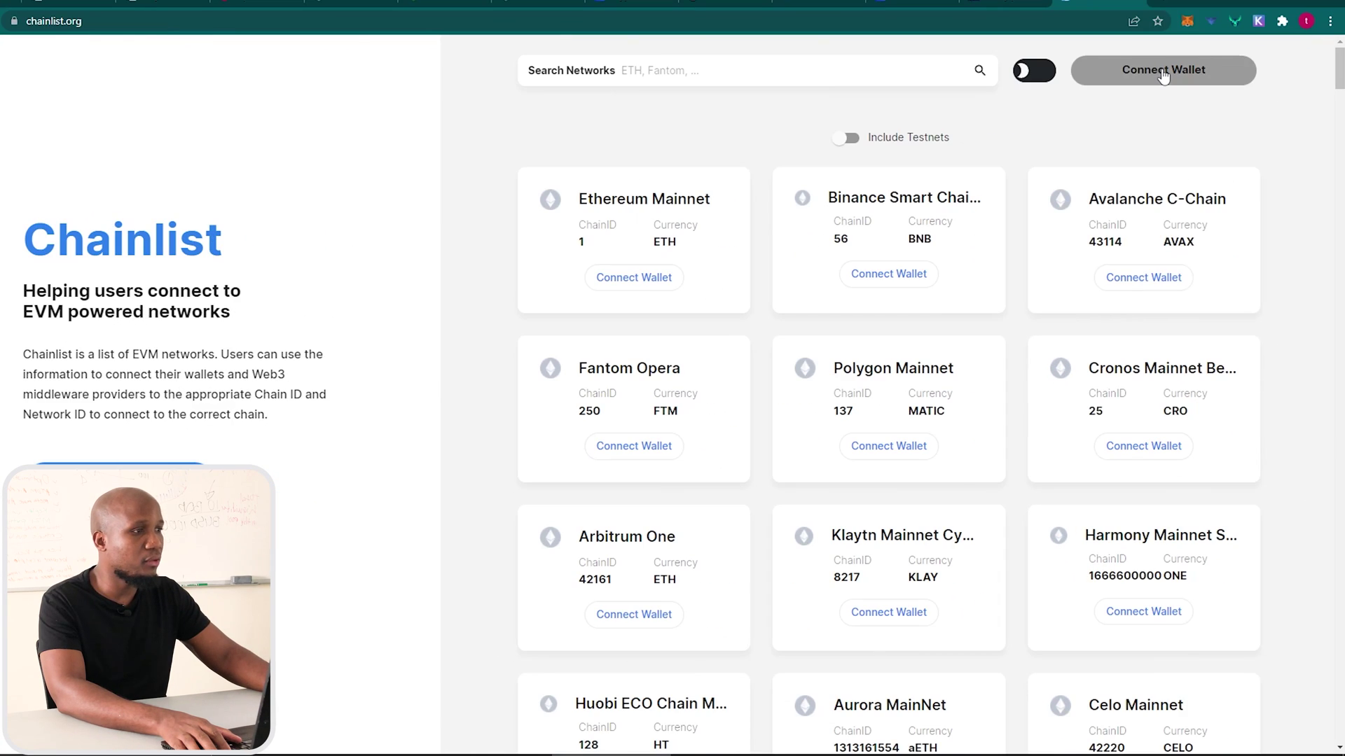
{"action": "left_click", "coordinate": [1163, 73]}
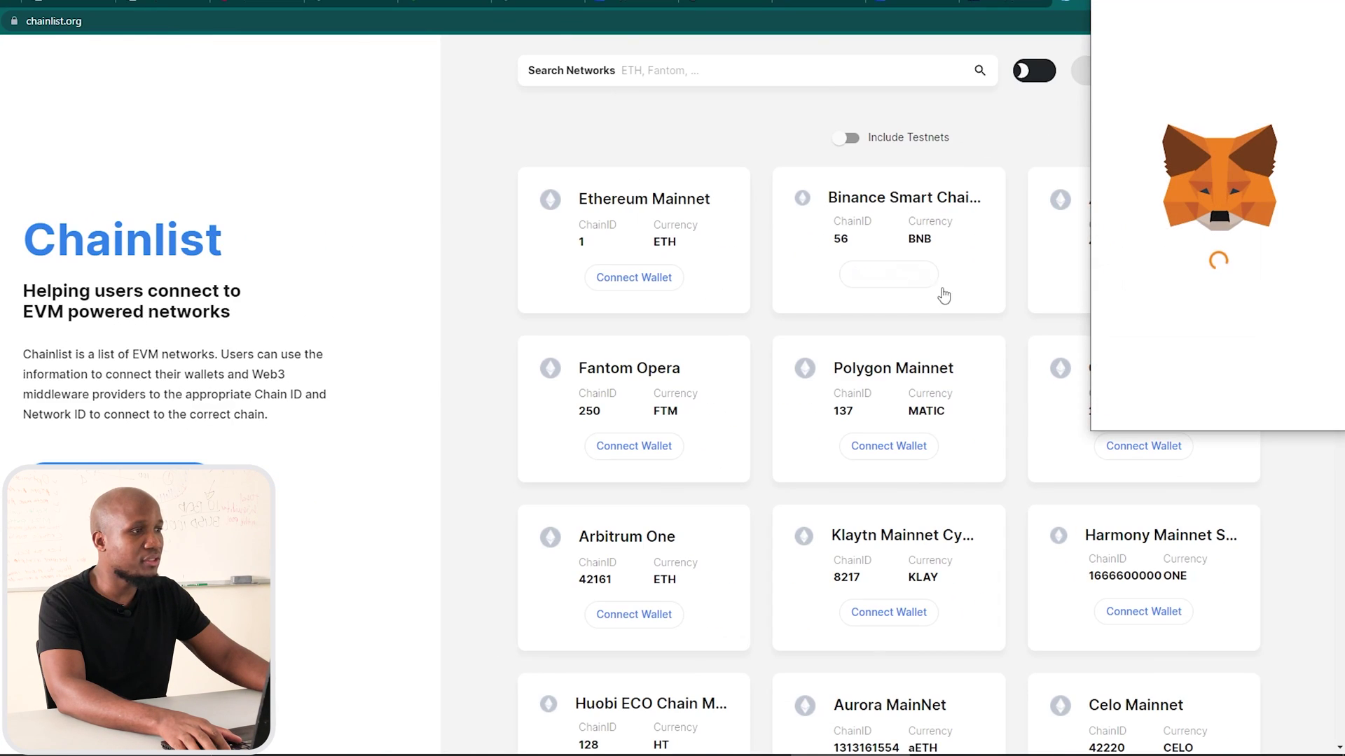
{"action": "type", "text": "*************"}
{"action": "key", "text": "Return"}
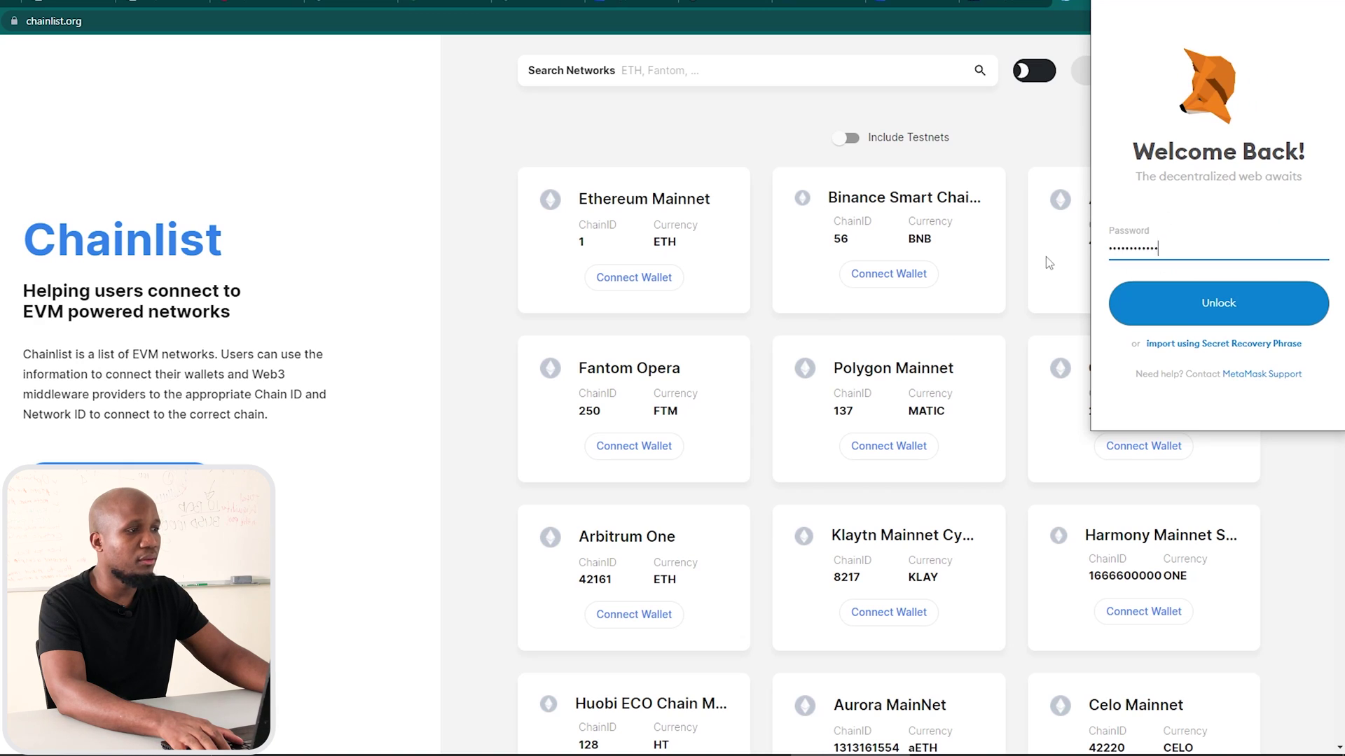
{"action": "left_click", "coordinate": [1275, 401]}
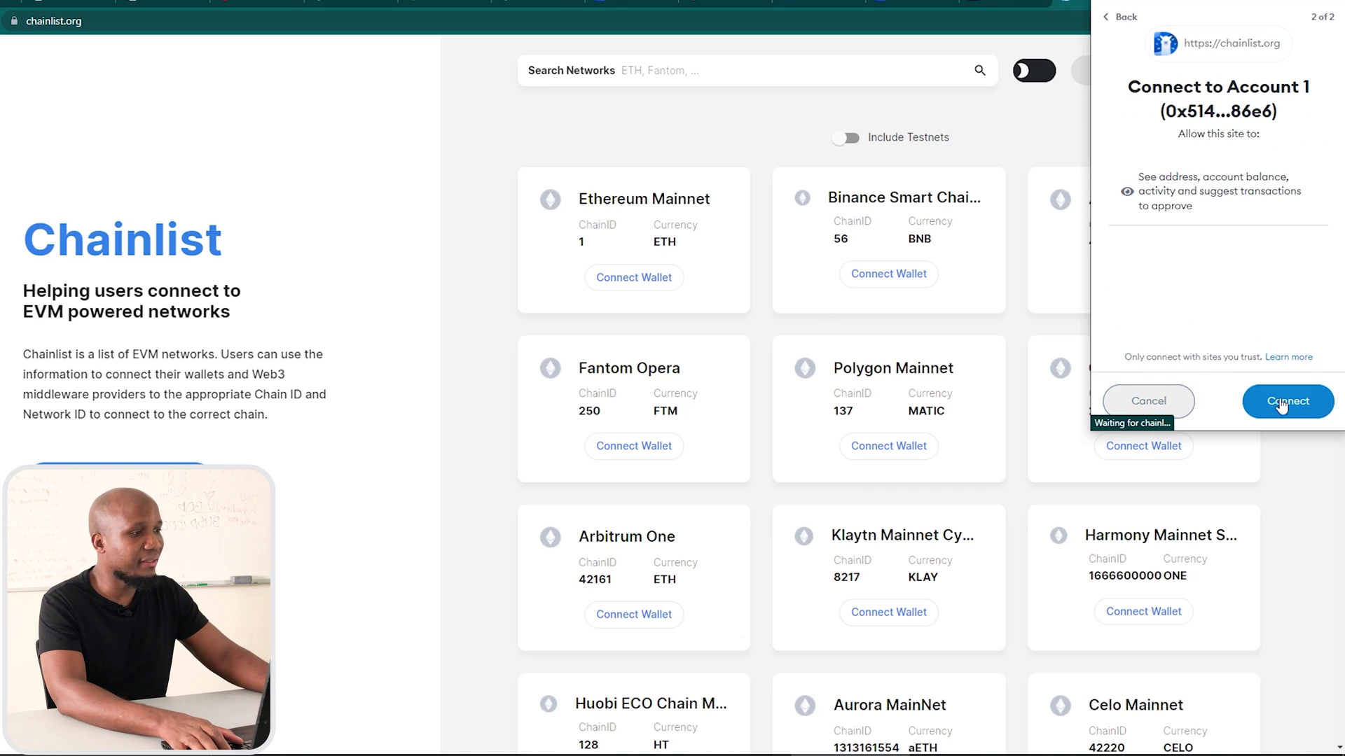
{"action": "left_click", "coordinate": [1282, 406]}
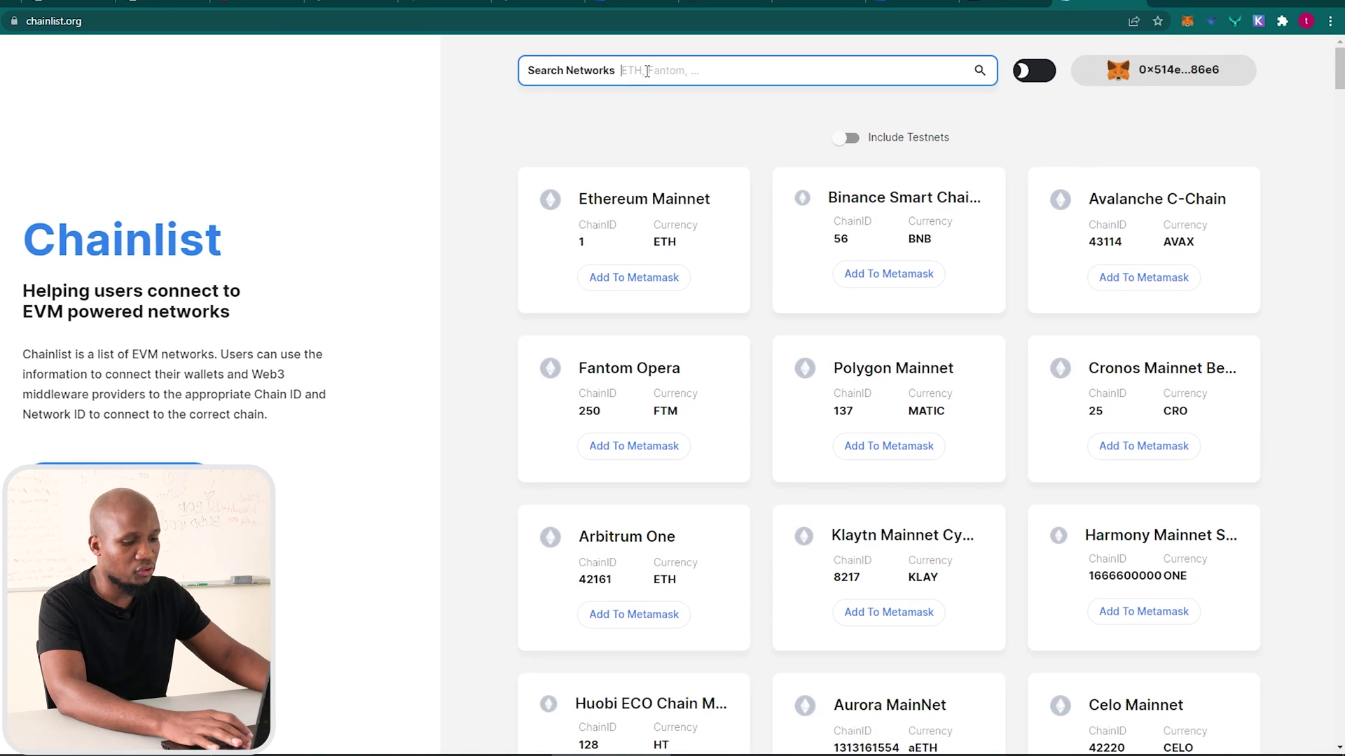
Search 'binan' with testnets included and add the ChainID 97 testnet to MetaMask.
{"action": "type", "text": "binan"}
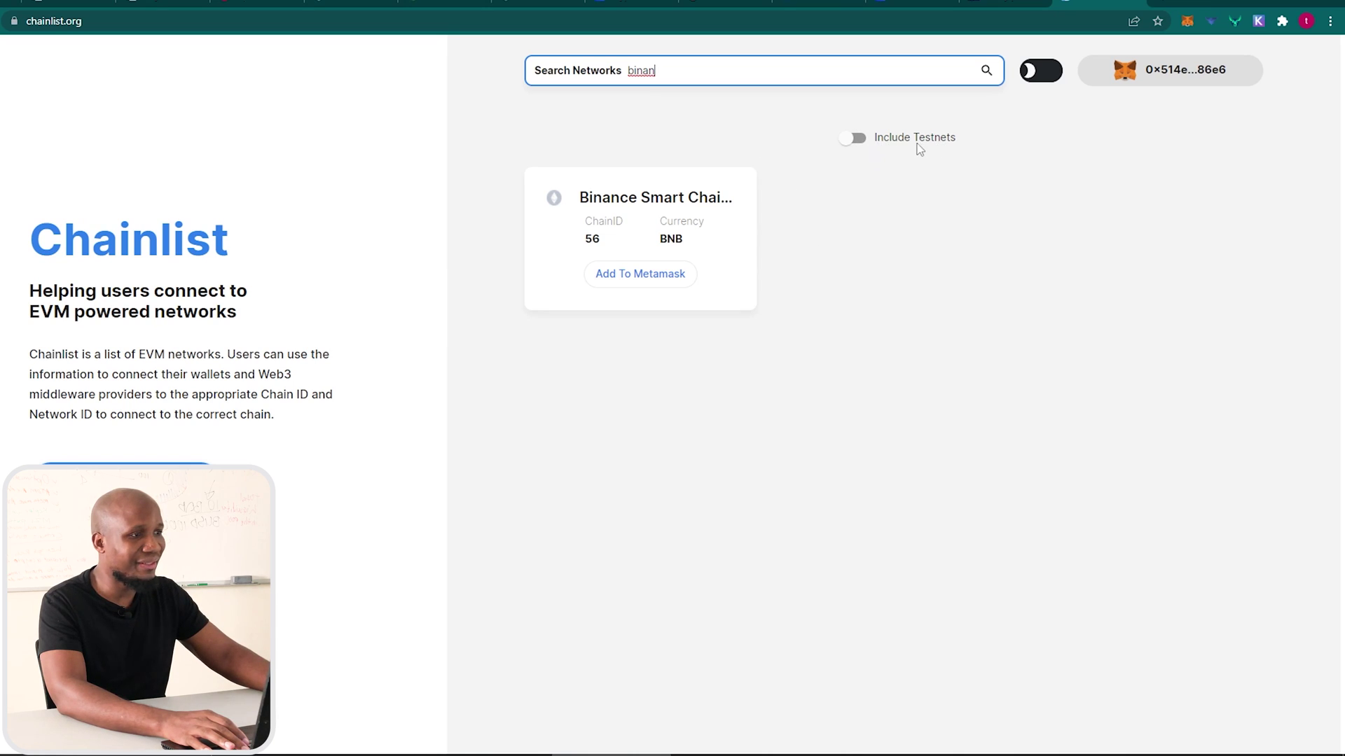
{"action": "left_click", "coordinate": [852, 140]}
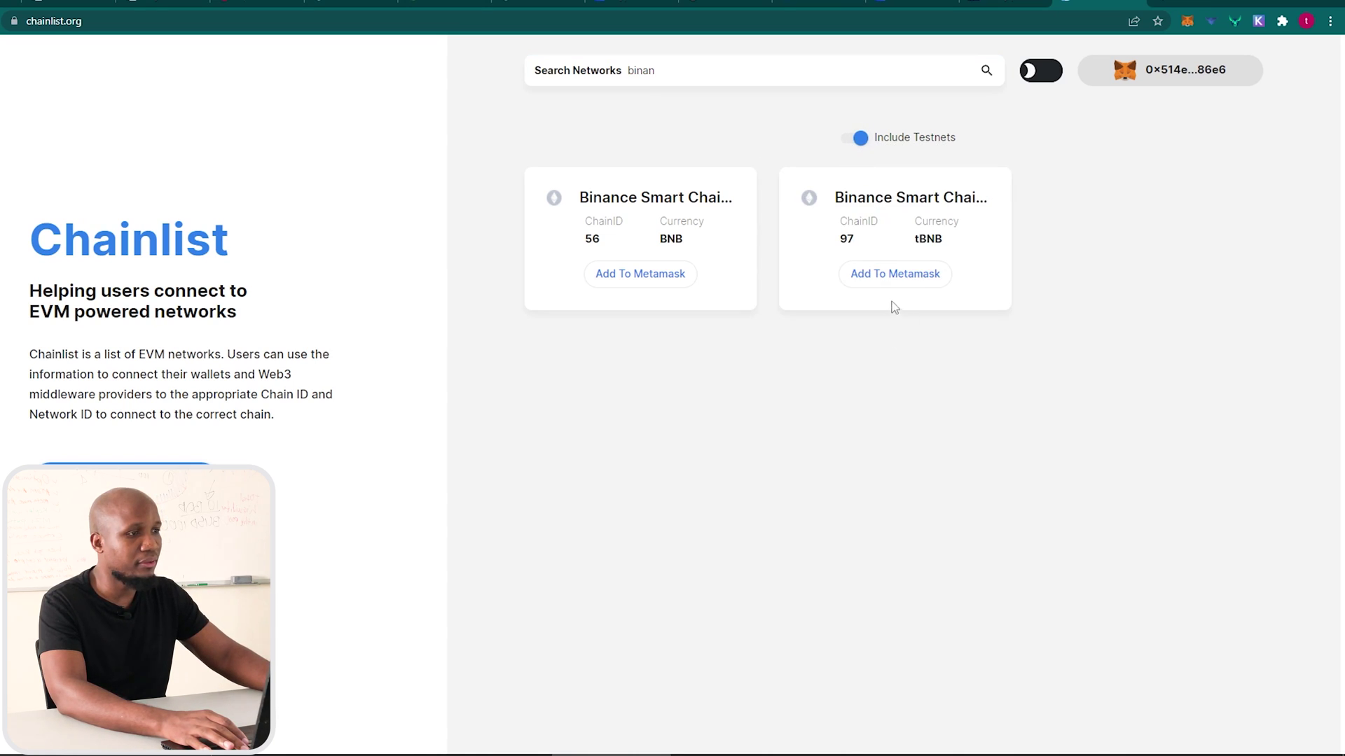
{"action": "left_click", "coordinate": [901, 276]}
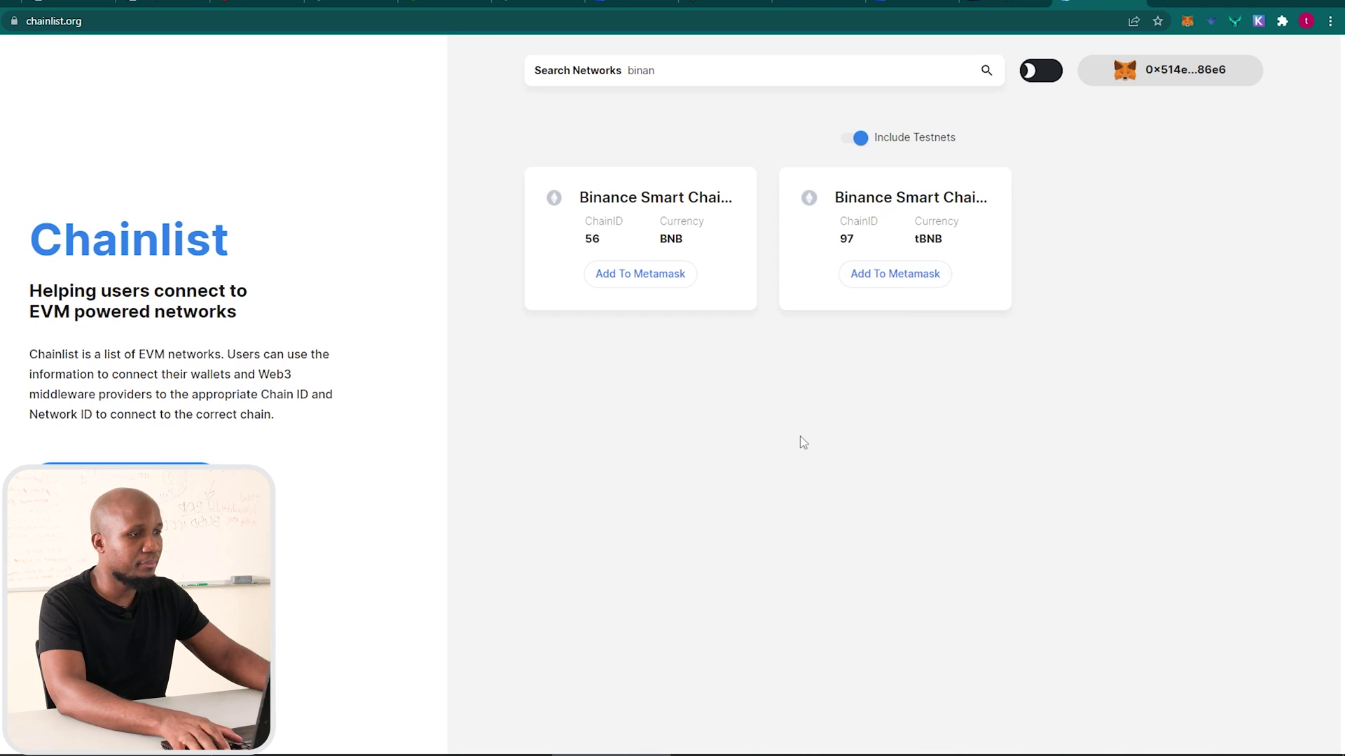
{"action": "left_click", "coordinate": [1020, 401]}
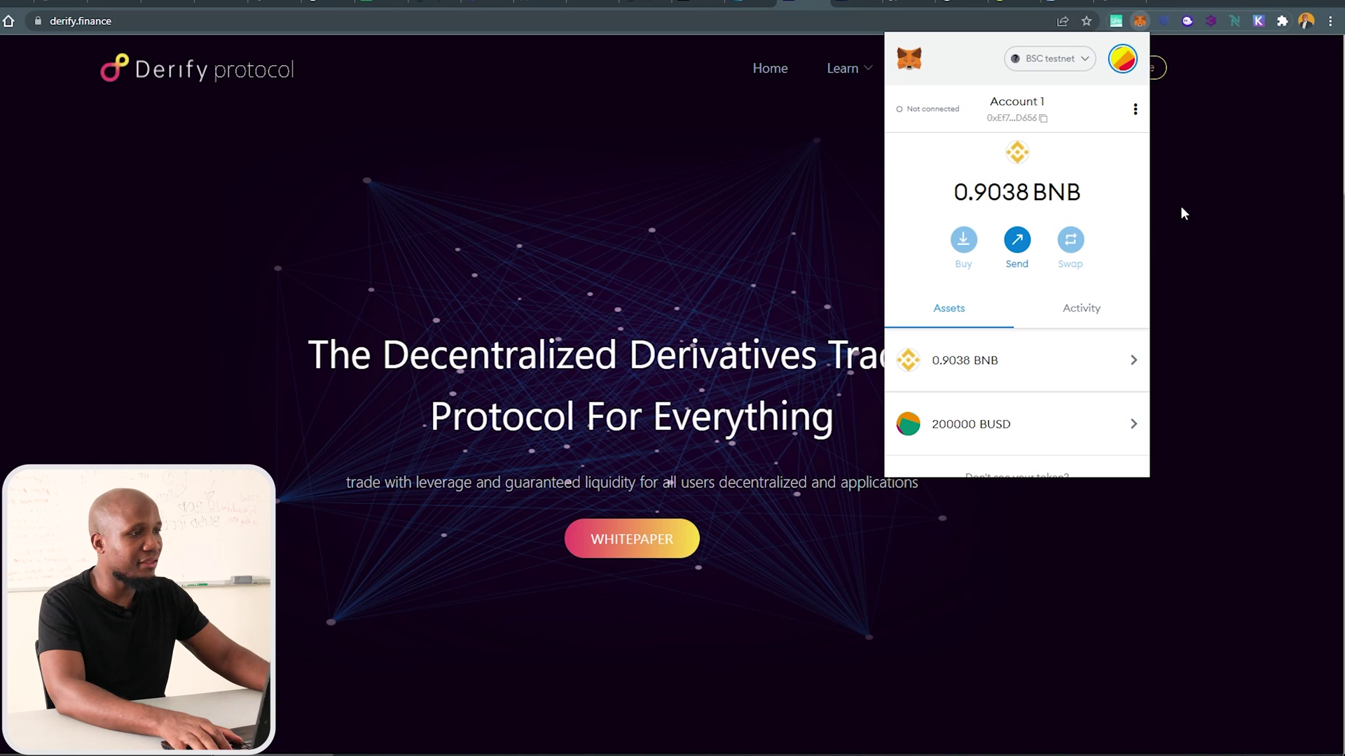
Open the MetaMask wallet expanded in a full browser tab.
{"action": "left_click", "coordinate": [1179, 192]}
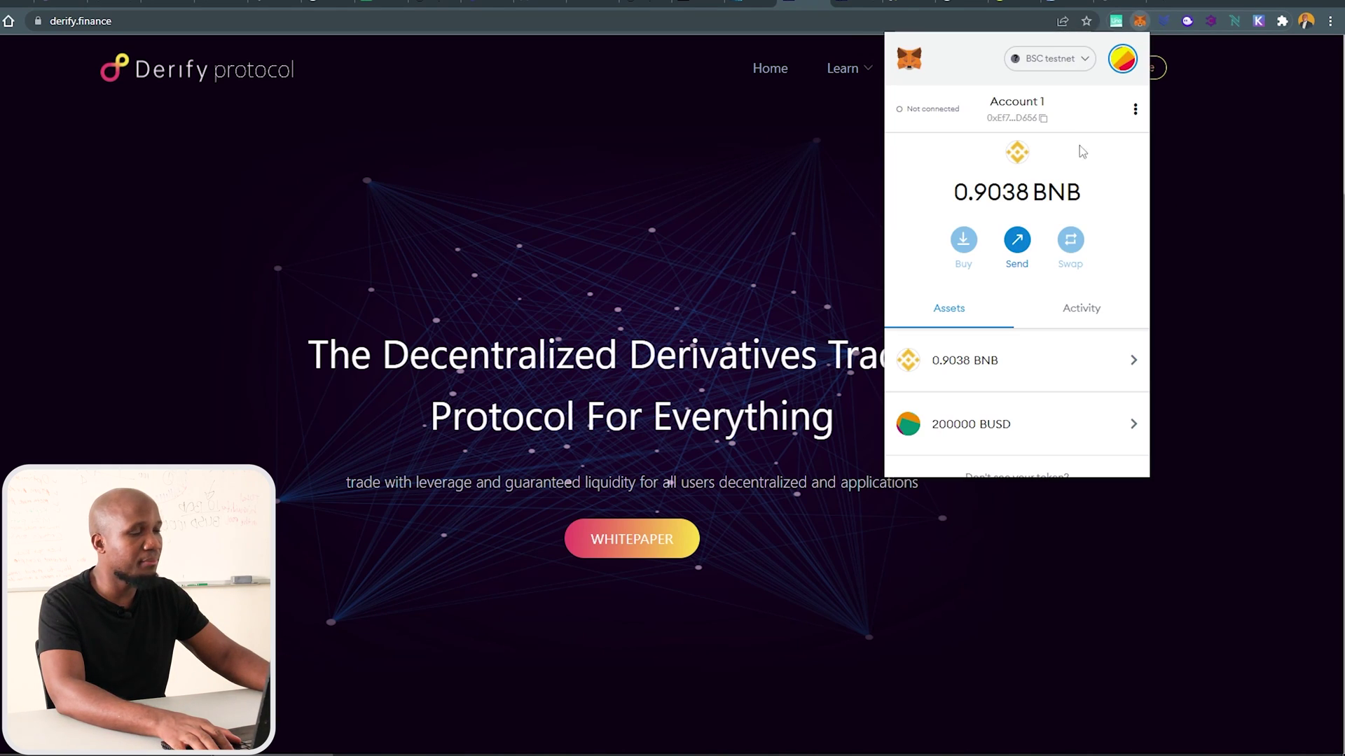
{"action": "left_click", "coordinate": [1129, 72]}
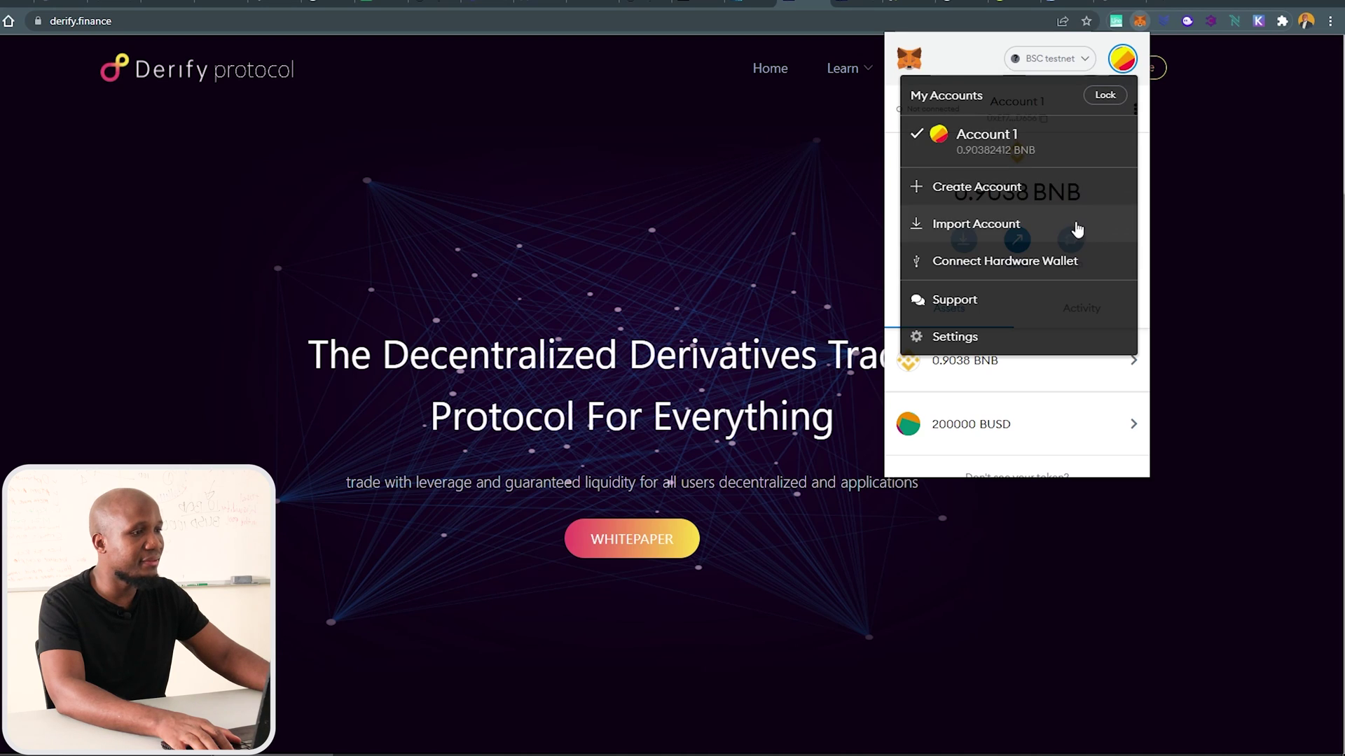
{"action": "left_click", "coordinate": [916, 338]}
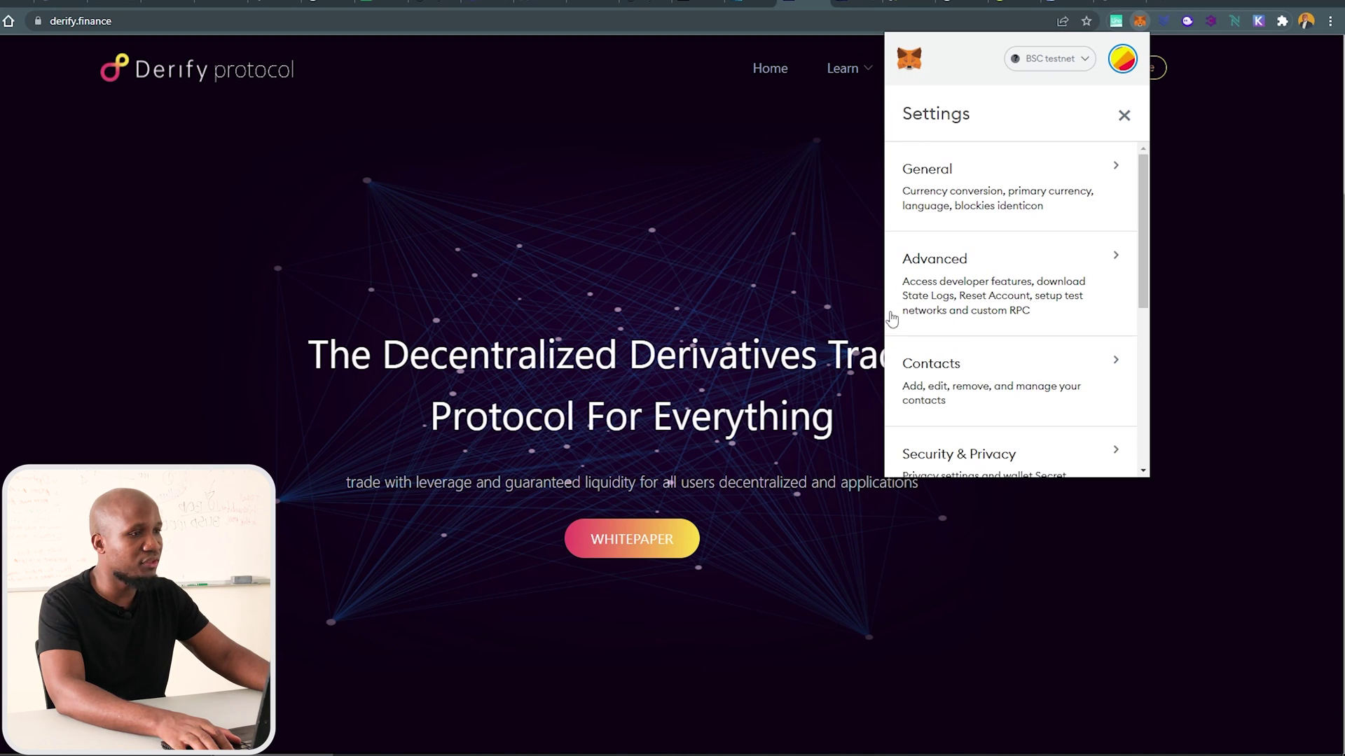
{"action": "left_click", "coordinate": [1129, 60]}
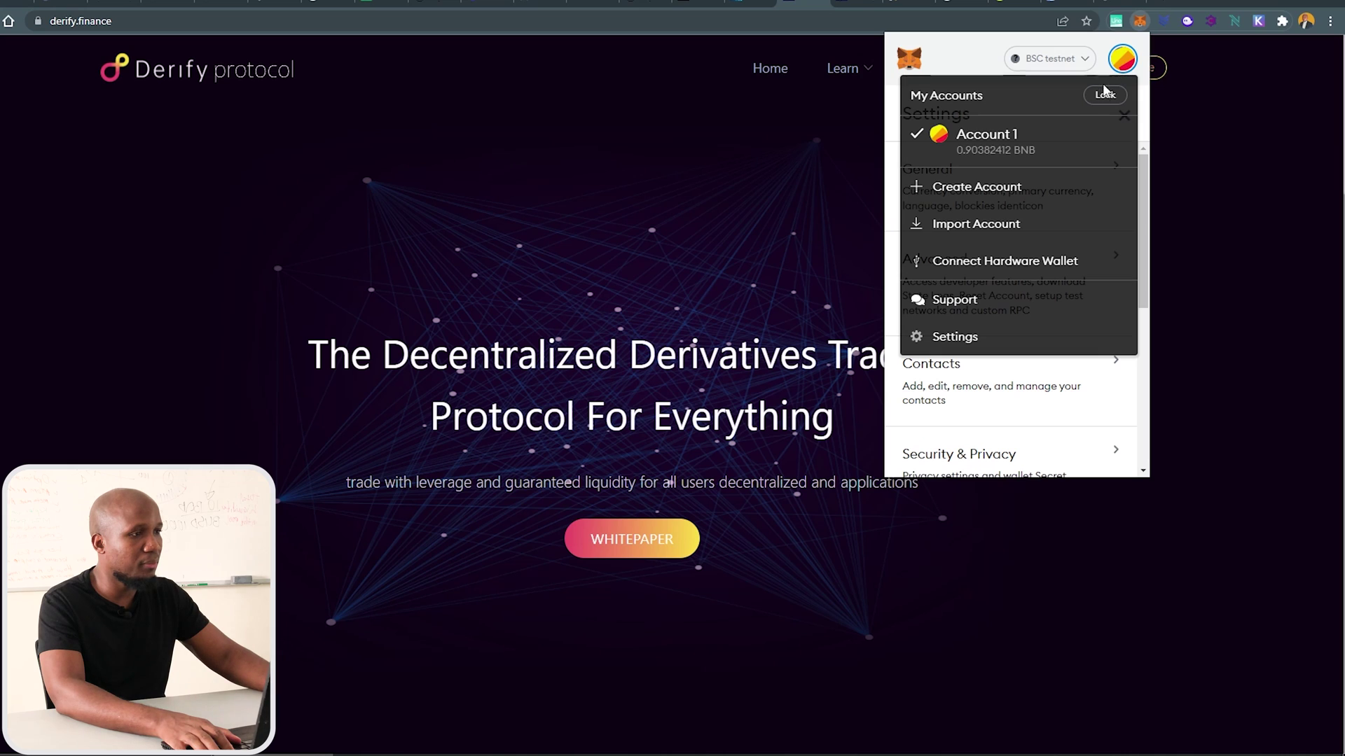
{"action": "left_click", "coordinate": [1093, 49]}
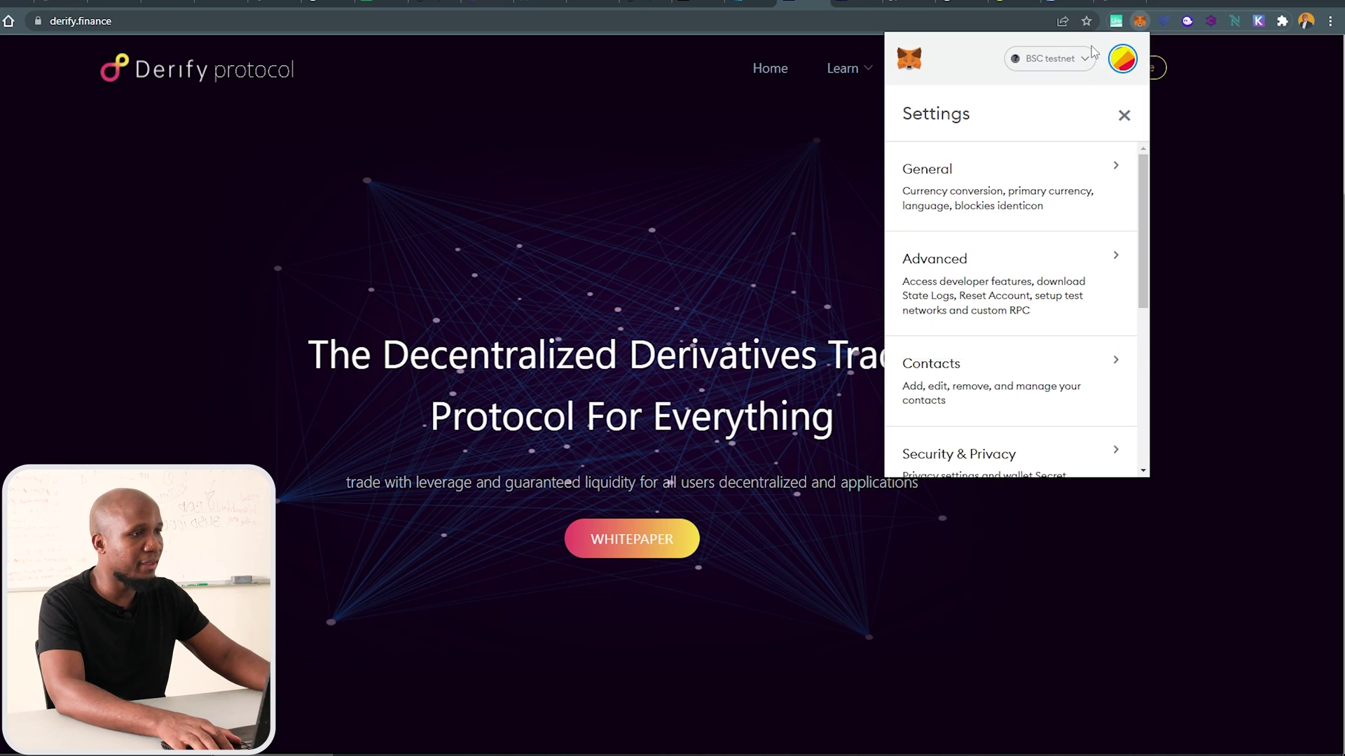
{"action": "left_click", "coordinate": [1124, 114]}
{"action": "left_click", "coordinate": [1136, 107]}
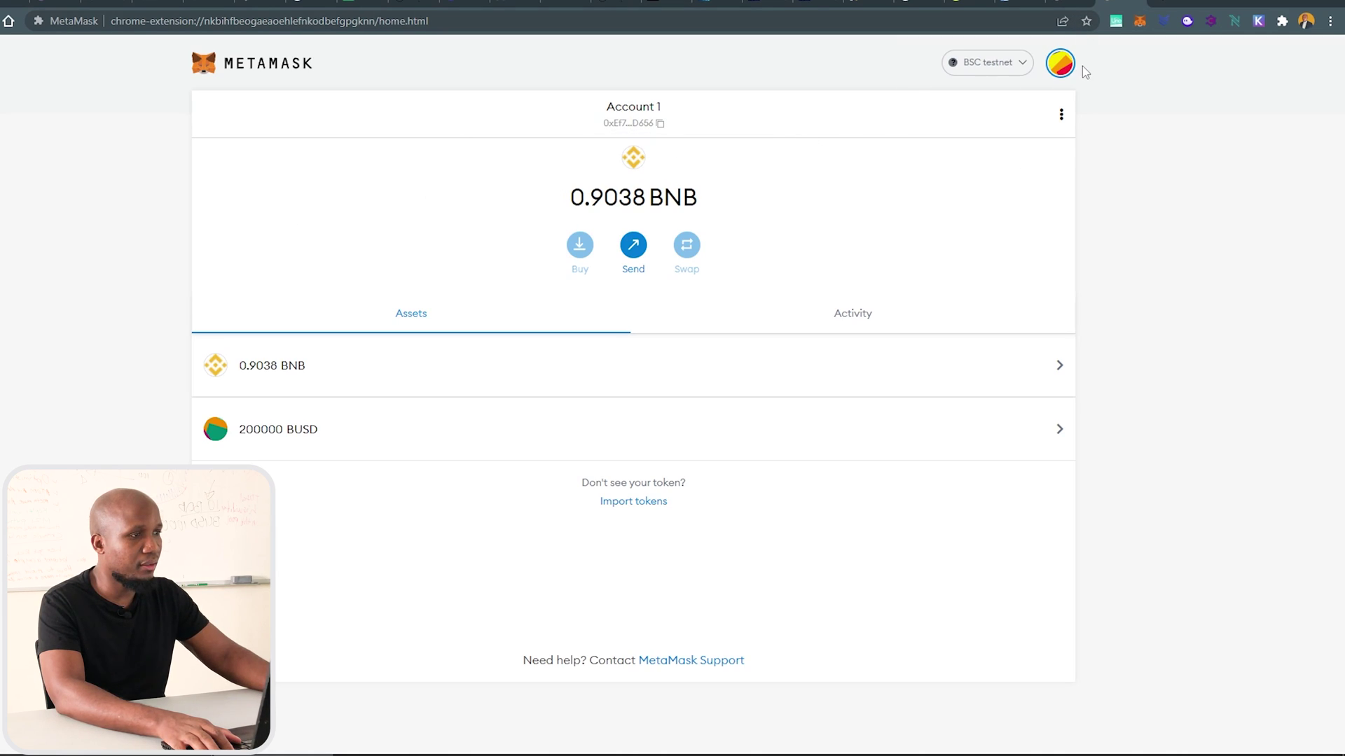
Check the BSC testnet name and RPC URL in Networks settings, then view the wallet on Derify.
{"action": "left_click", "coordinate": [1060, 64]}
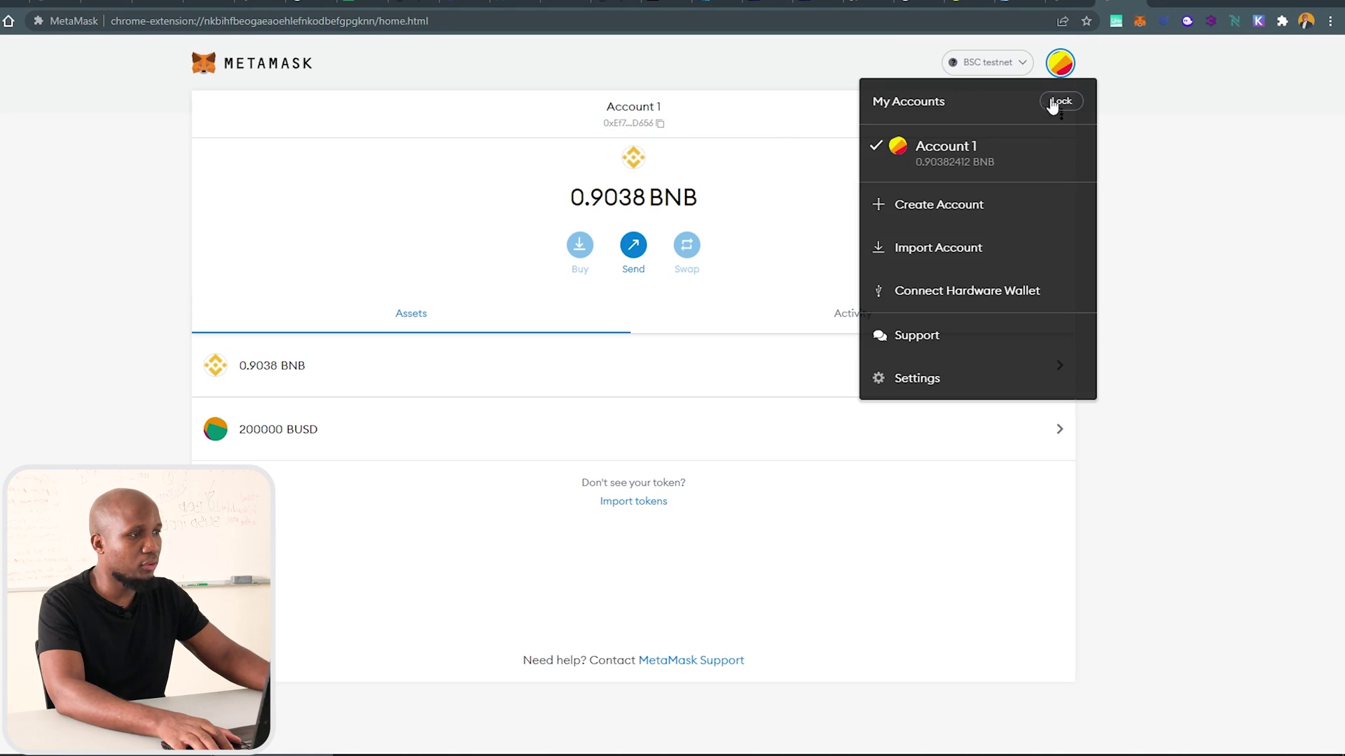
{"action": "left_click", "coordinate": [902, 377]}
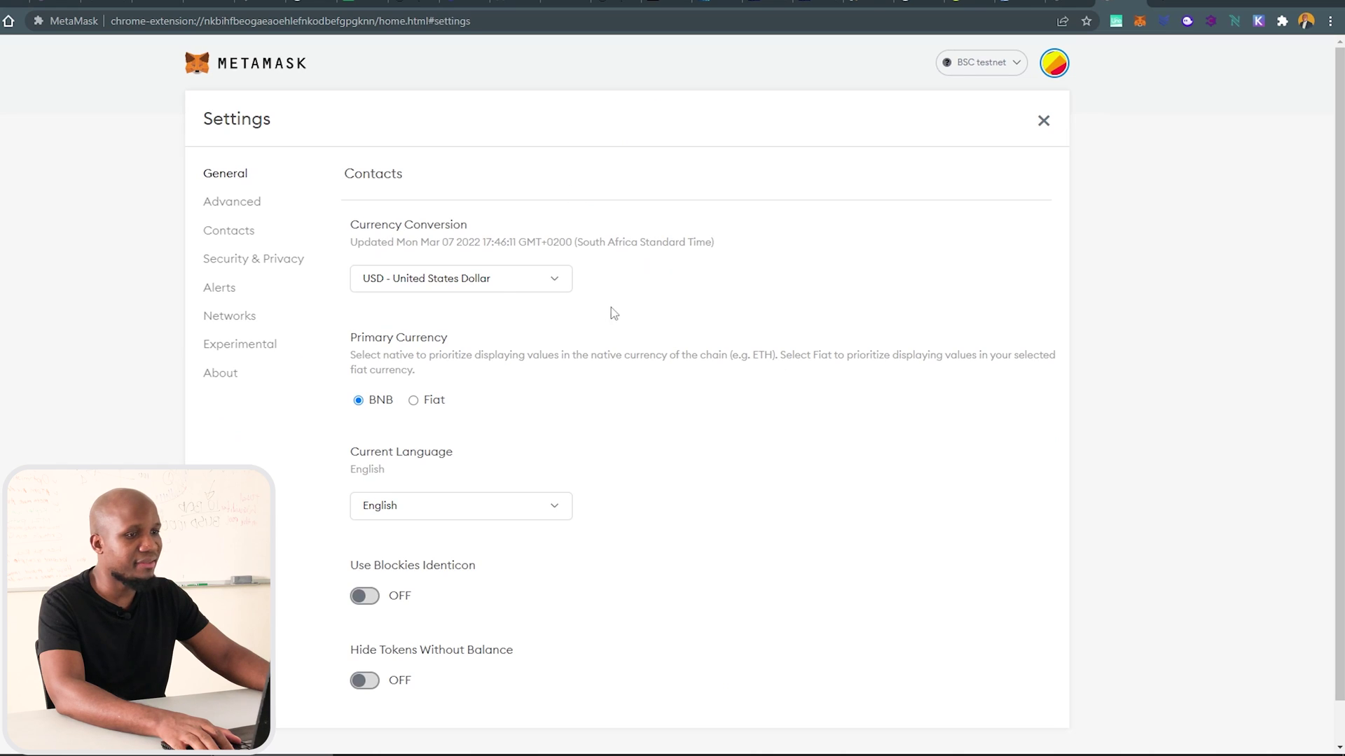
{"action": "left_click", "coordinate": [245, 323]}
{"action": "key", "text": "ctrl+a"}
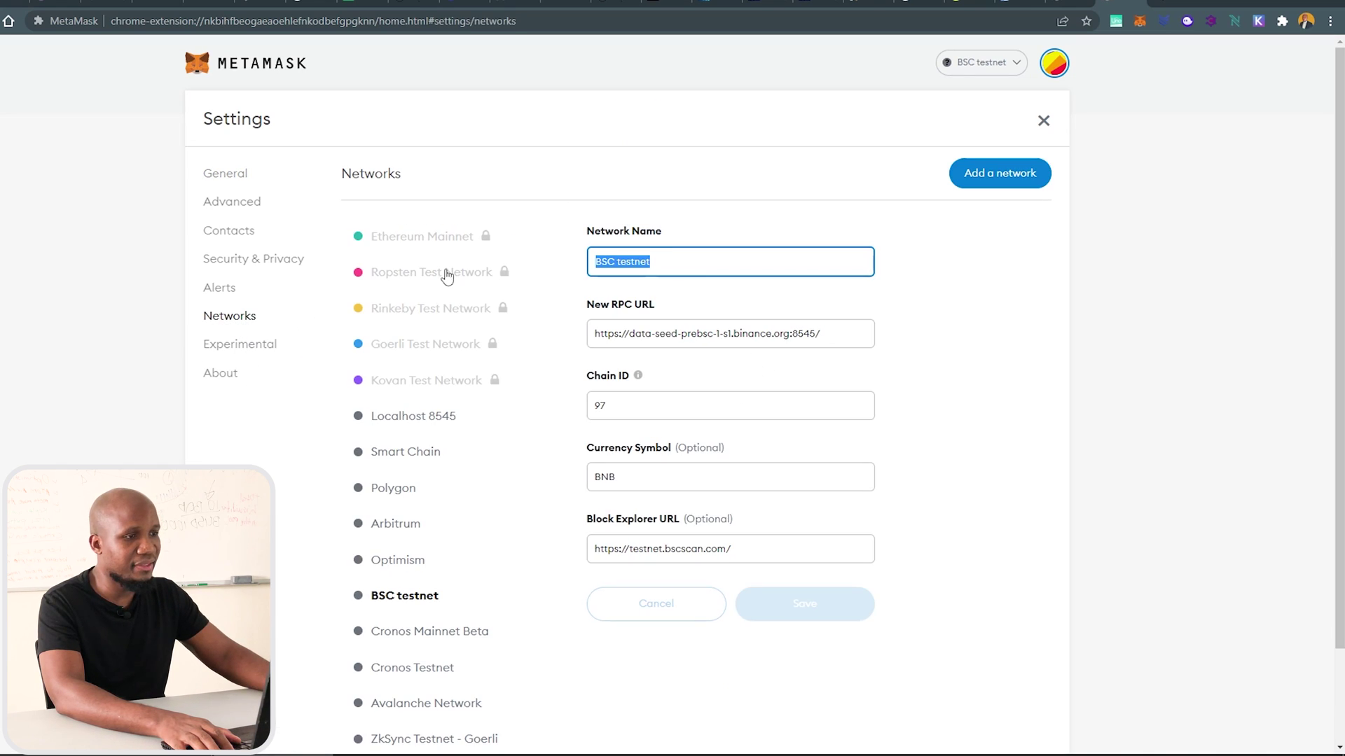
{"action": "left_click", "coordinate": [826, 334]}
{"action": "key", "text": "ctrl+a"}
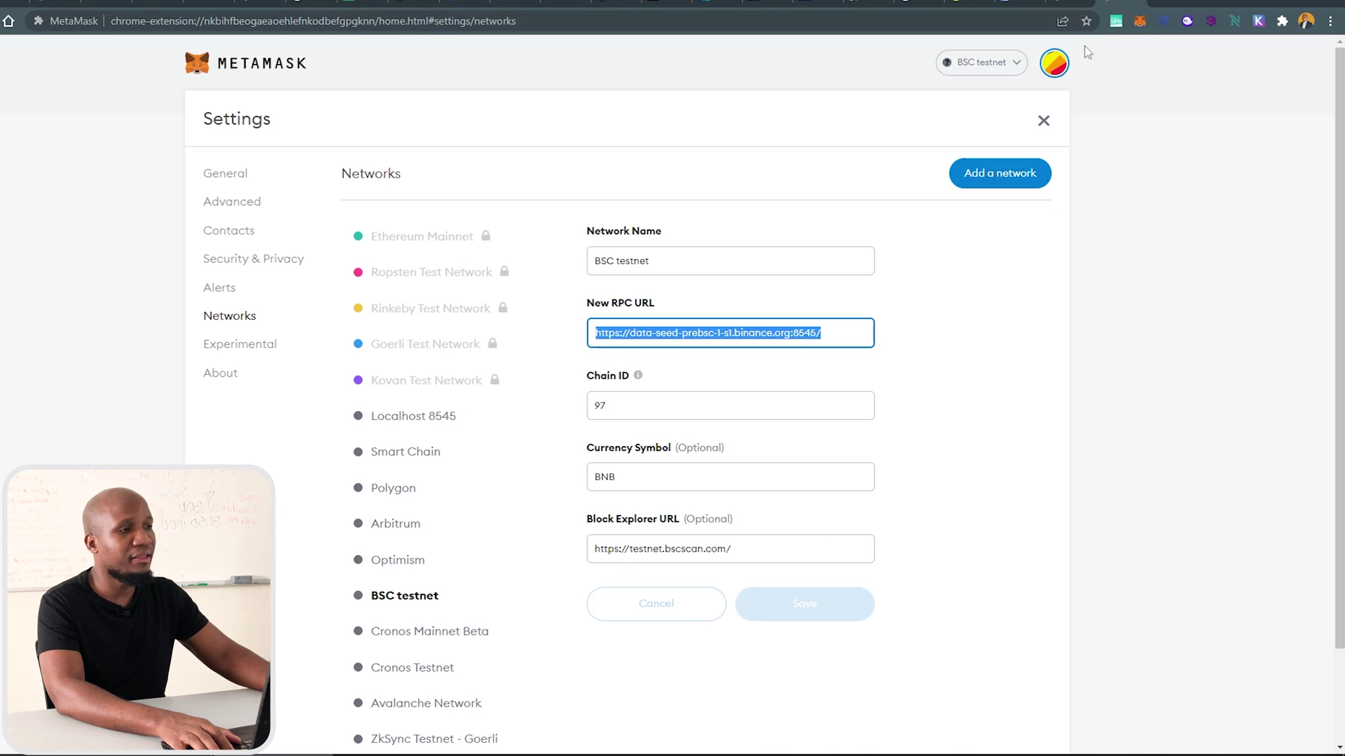
{"action": "left_click", "coordinate": [820, 5]}
{"action": "left_click", "coordinate": [1140, 22]}
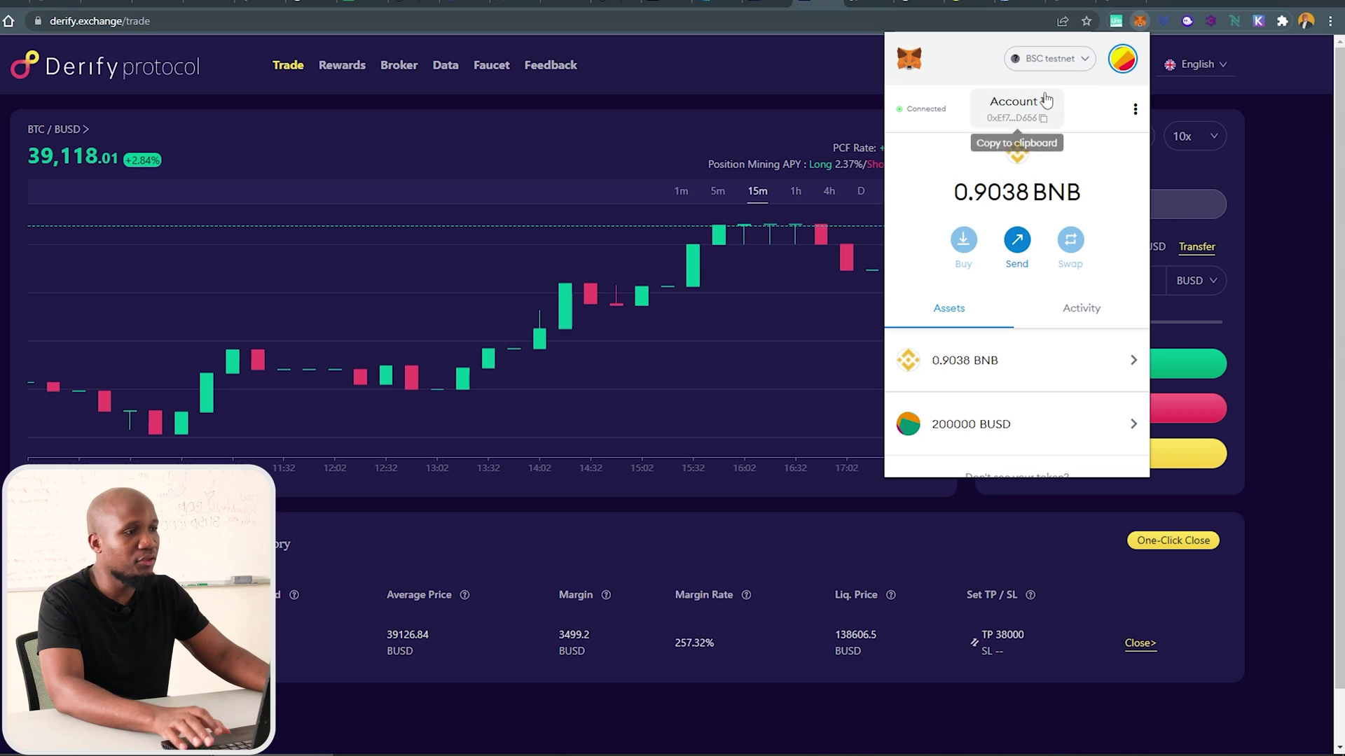
Go to the Derify Faucet page and check the wallet's 0.9038 BNB balance and activity.
{"action": "left_click", "coordinate": [683, 73]}
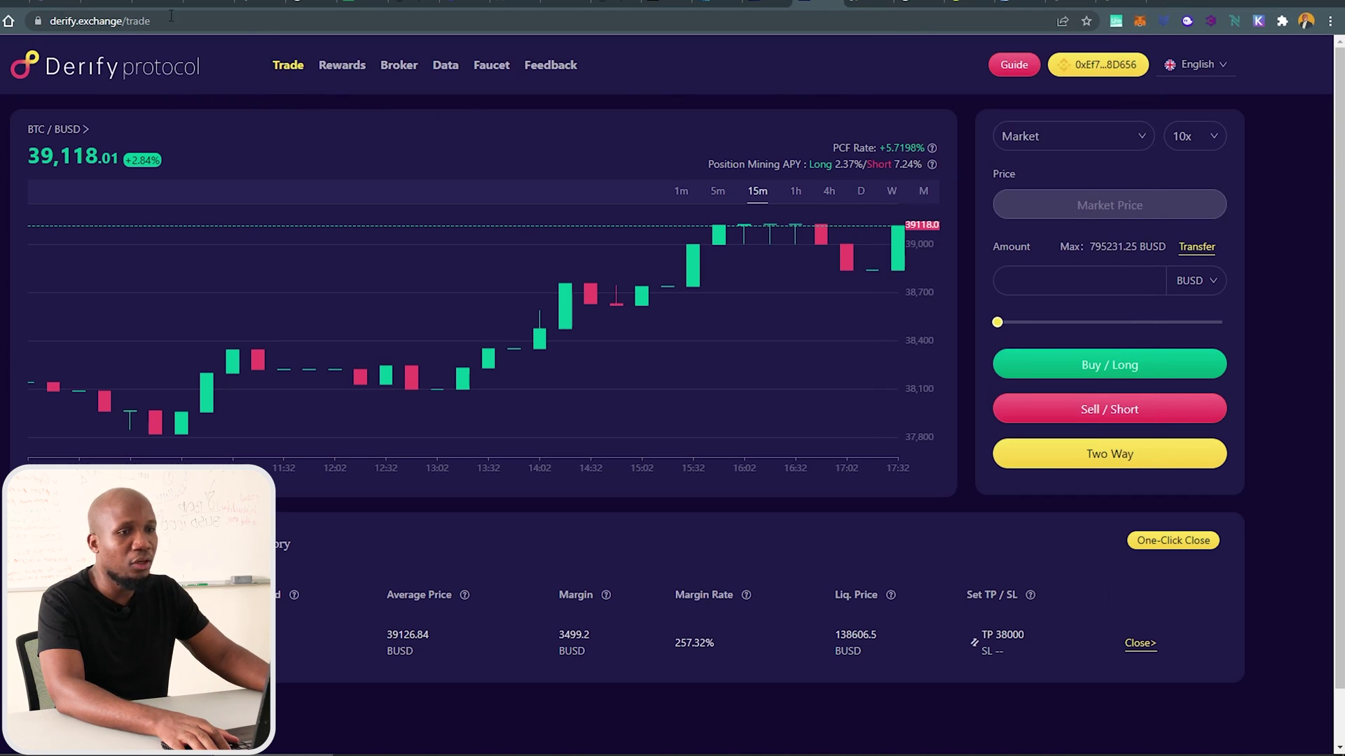
{"action": "left_click", "coordinate": [771, 4]}
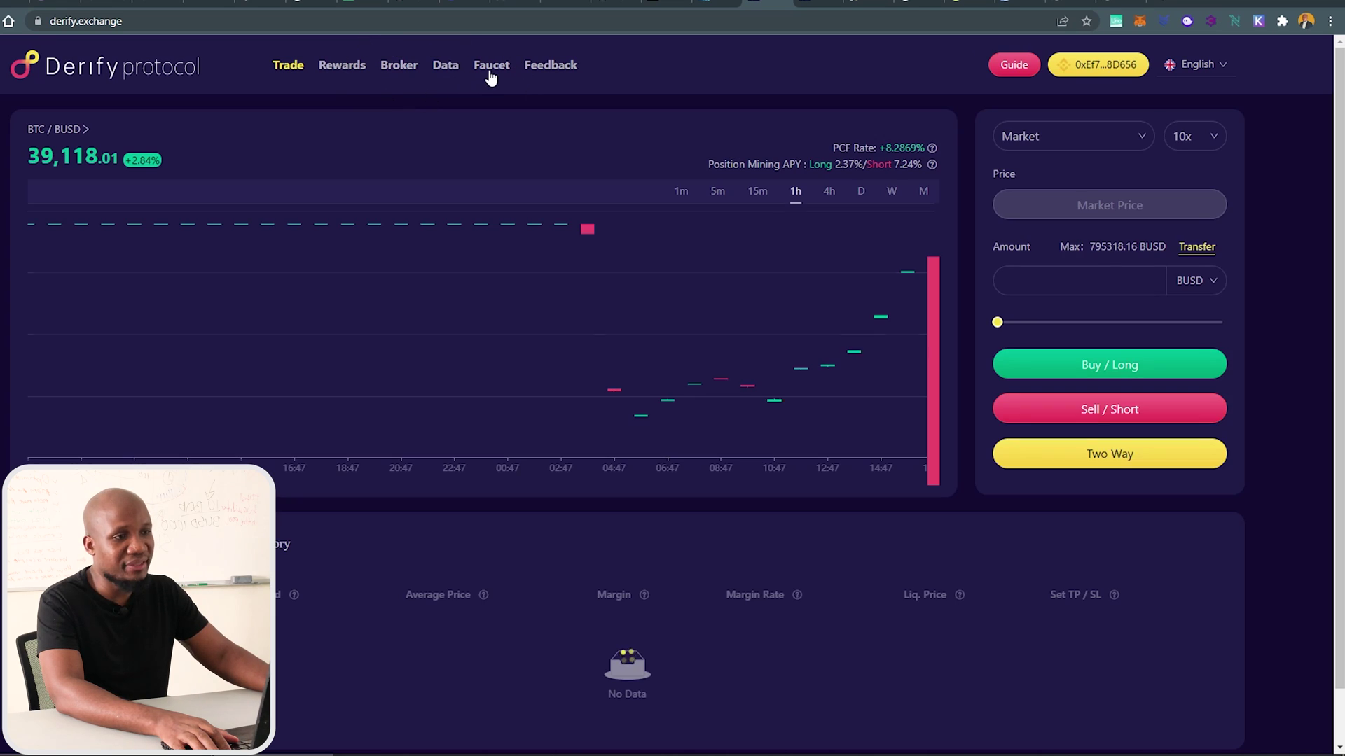
{"action": "left_click", "coordinate": [491, 76]}
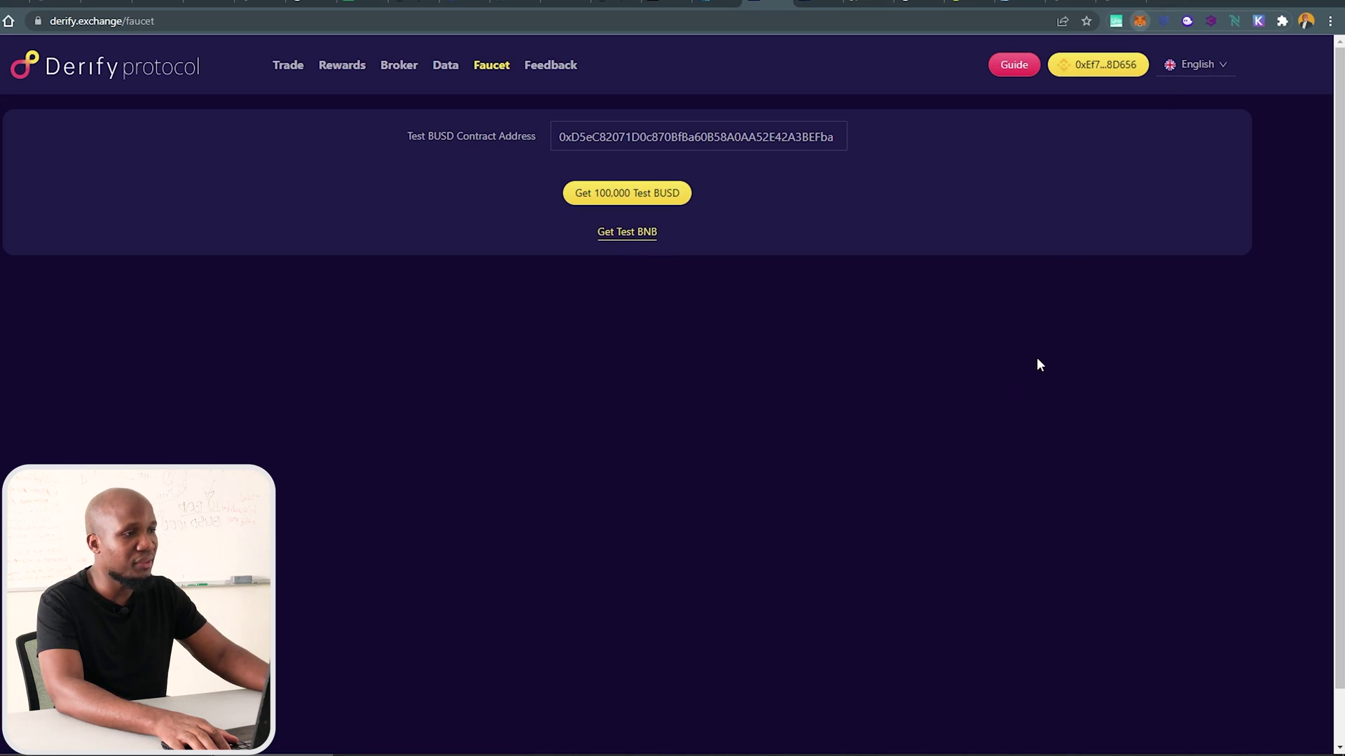
{"action": "key", "text": "alt+shift+m"}
{"action": "left_click_drag", "start_coordinate": [953, 193], "coordinate": [1096, 191]}
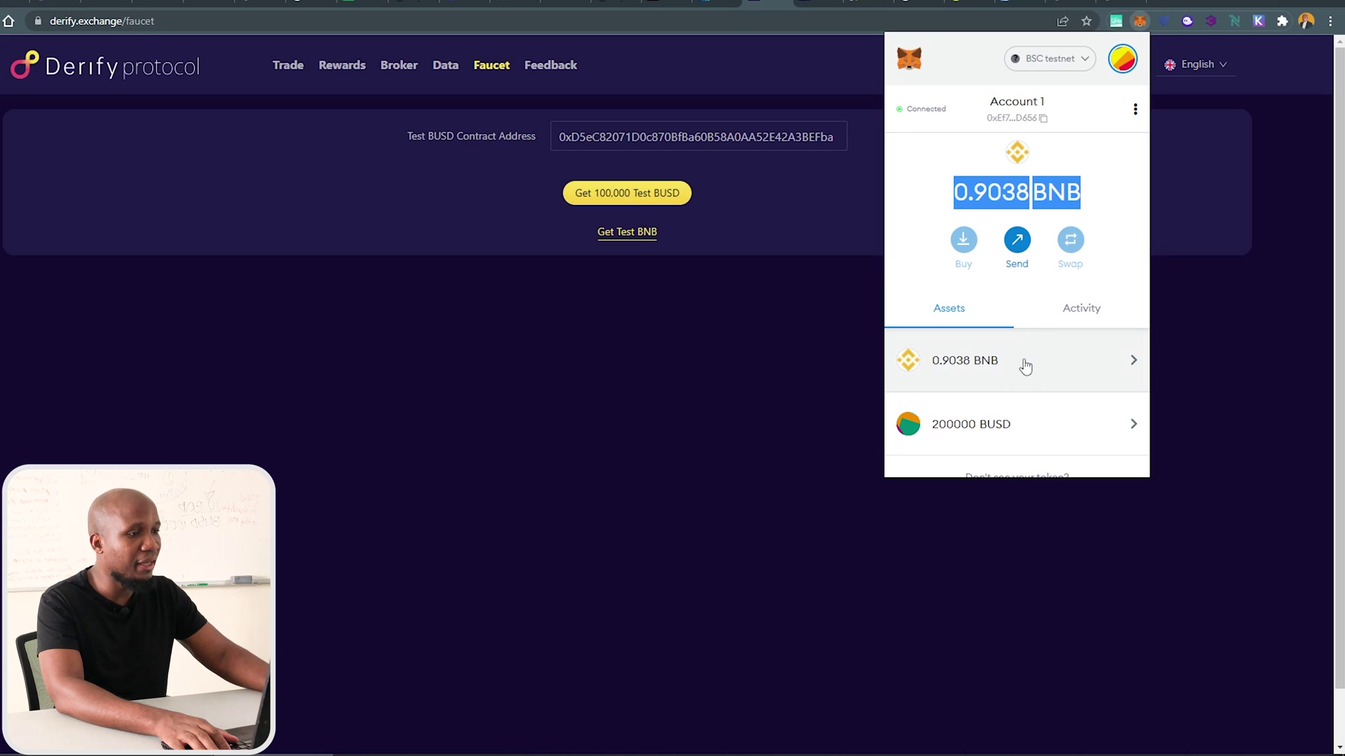
{"action": "left_click", "coordinate": [1090, 316]}
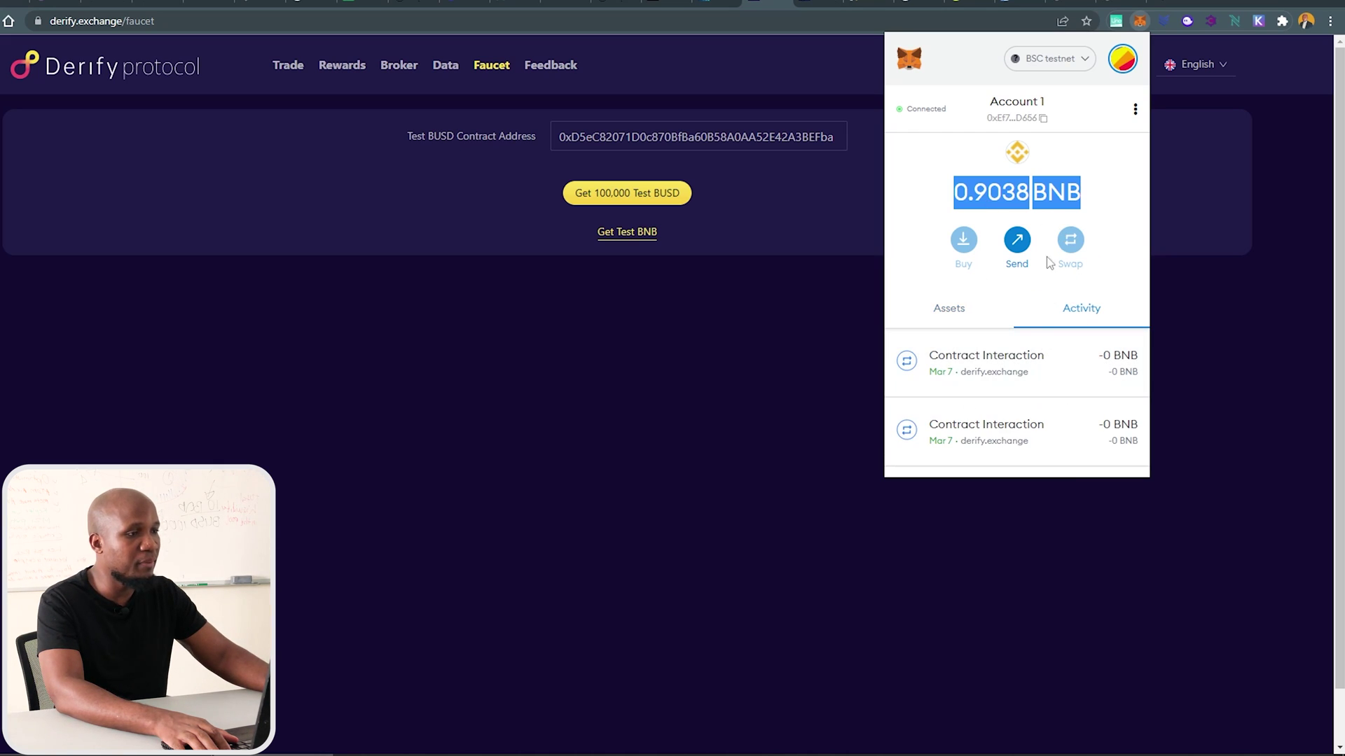
Choose Get 100,000 Test BUSD to bring up the Jotform request form.
{"action": "left_click", "coordinate": [673, 198]}
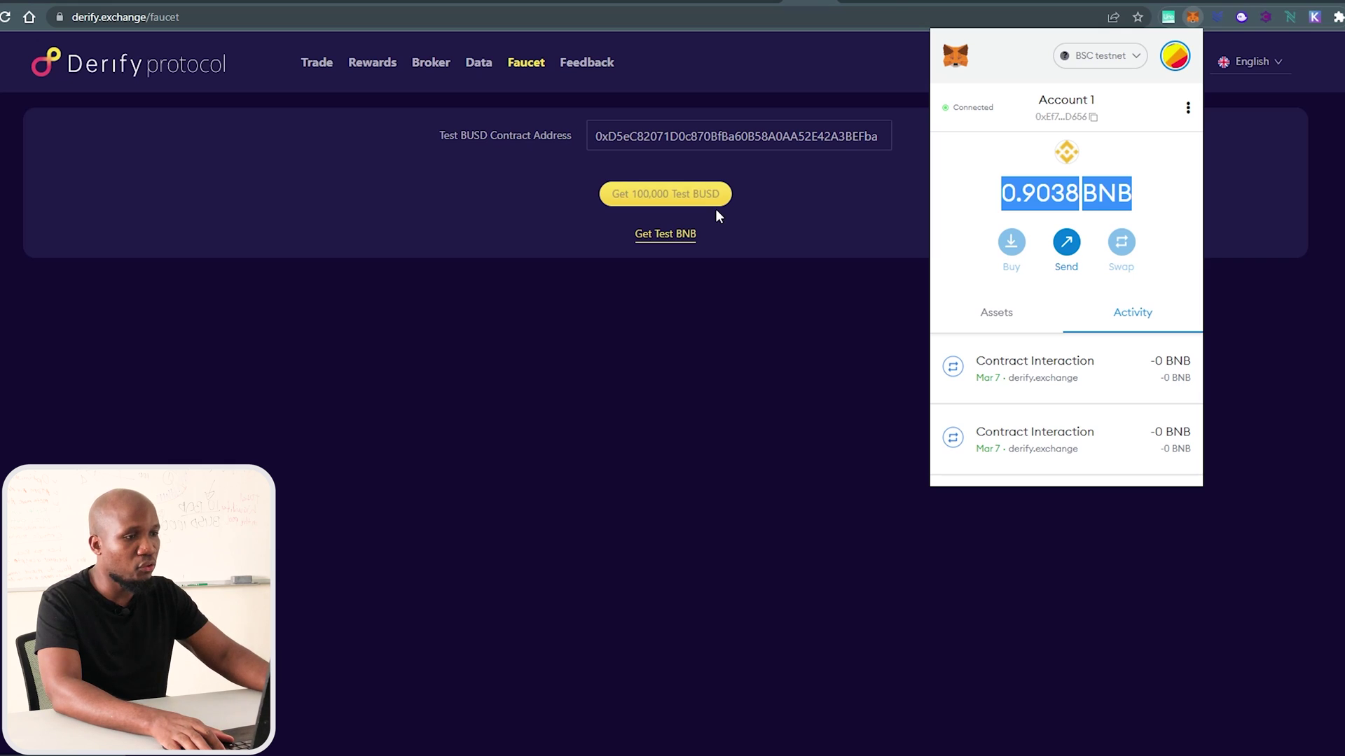
{"action": "left_click", "coordinate": [716, 210]}
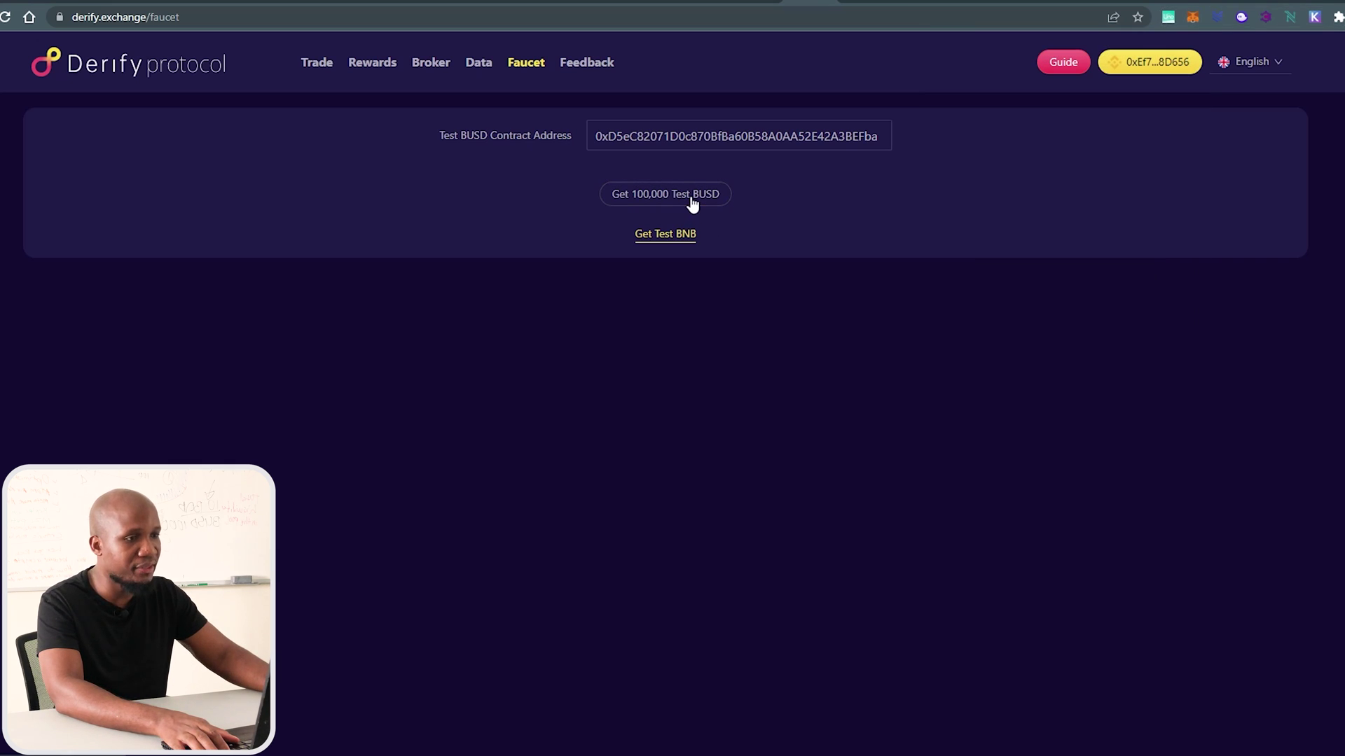
{"action": "left_click", "coordinate": [692, 201]}
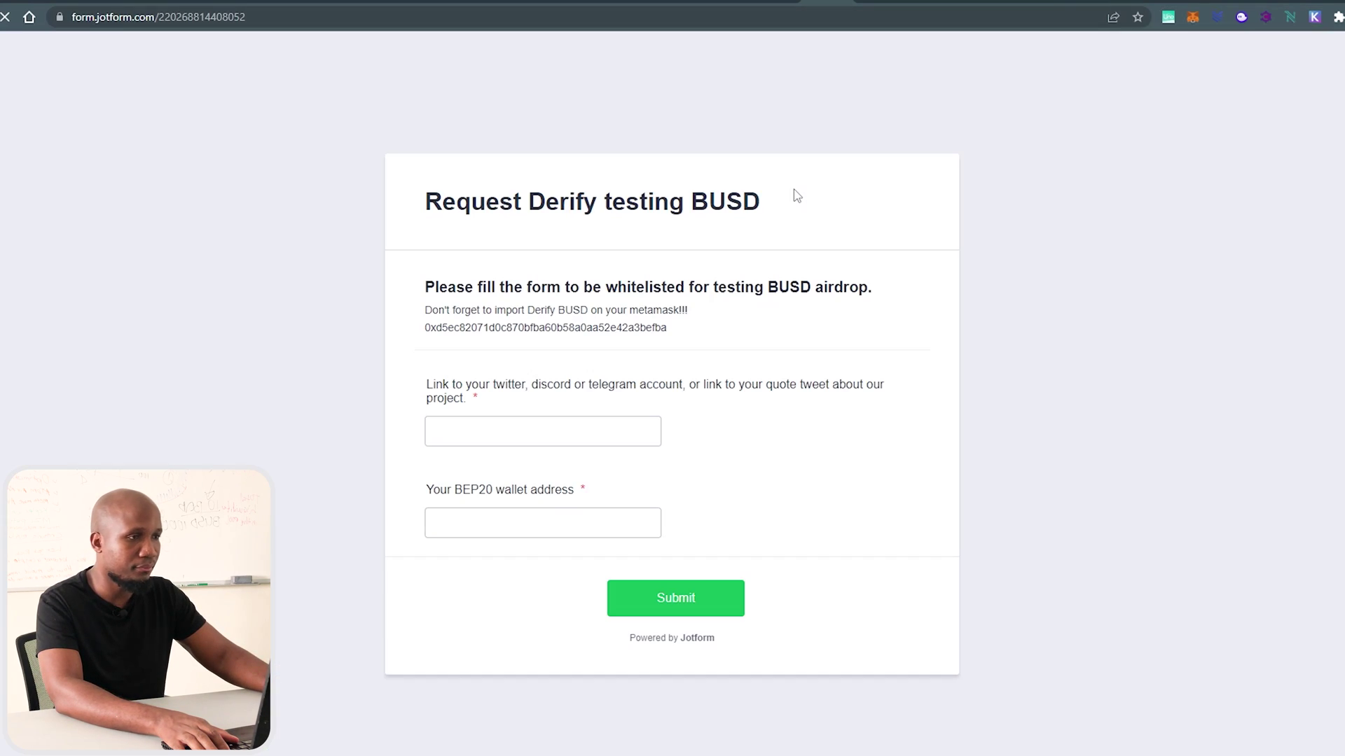
Autofill the social account link and wallet address, submit the form, then open the test BNB faucet.
{"action": "left_click", "coordinate": [514, 453]}
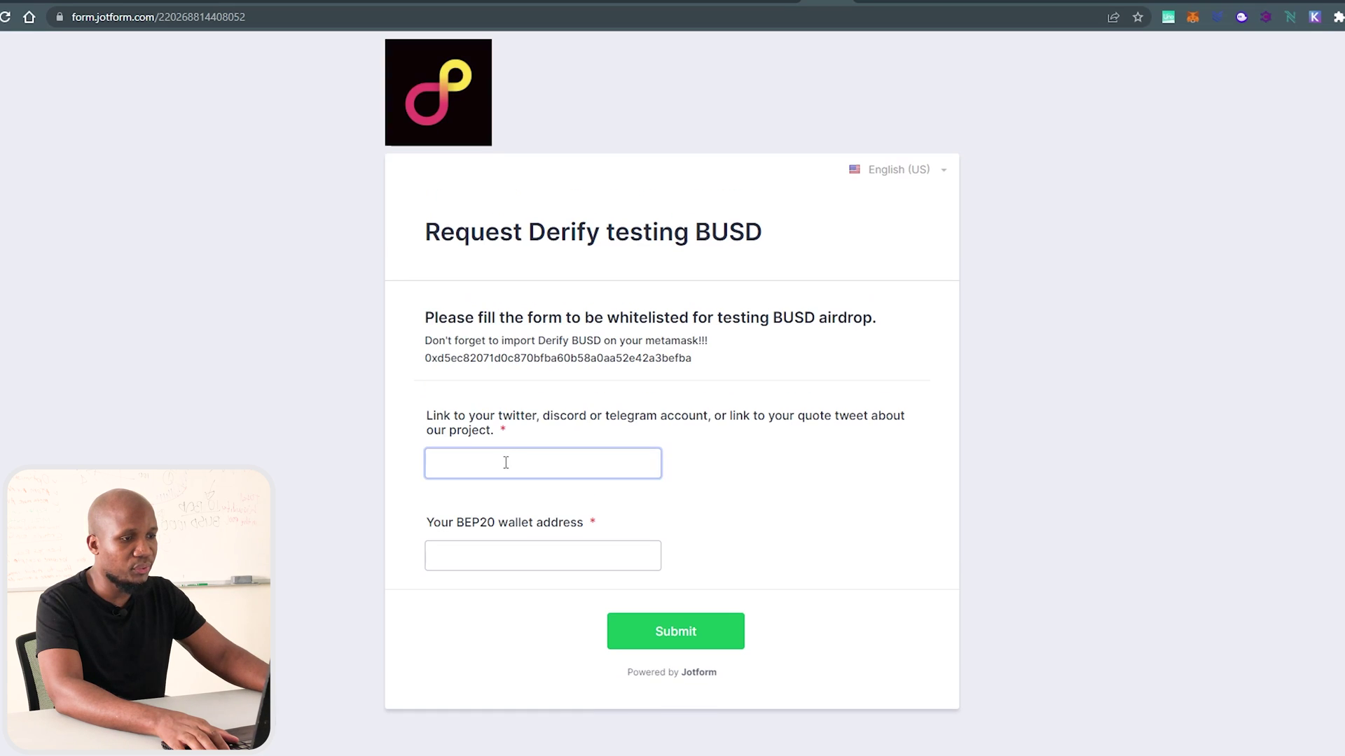
{"action": "left_click", "coordinate": [490, 500]}
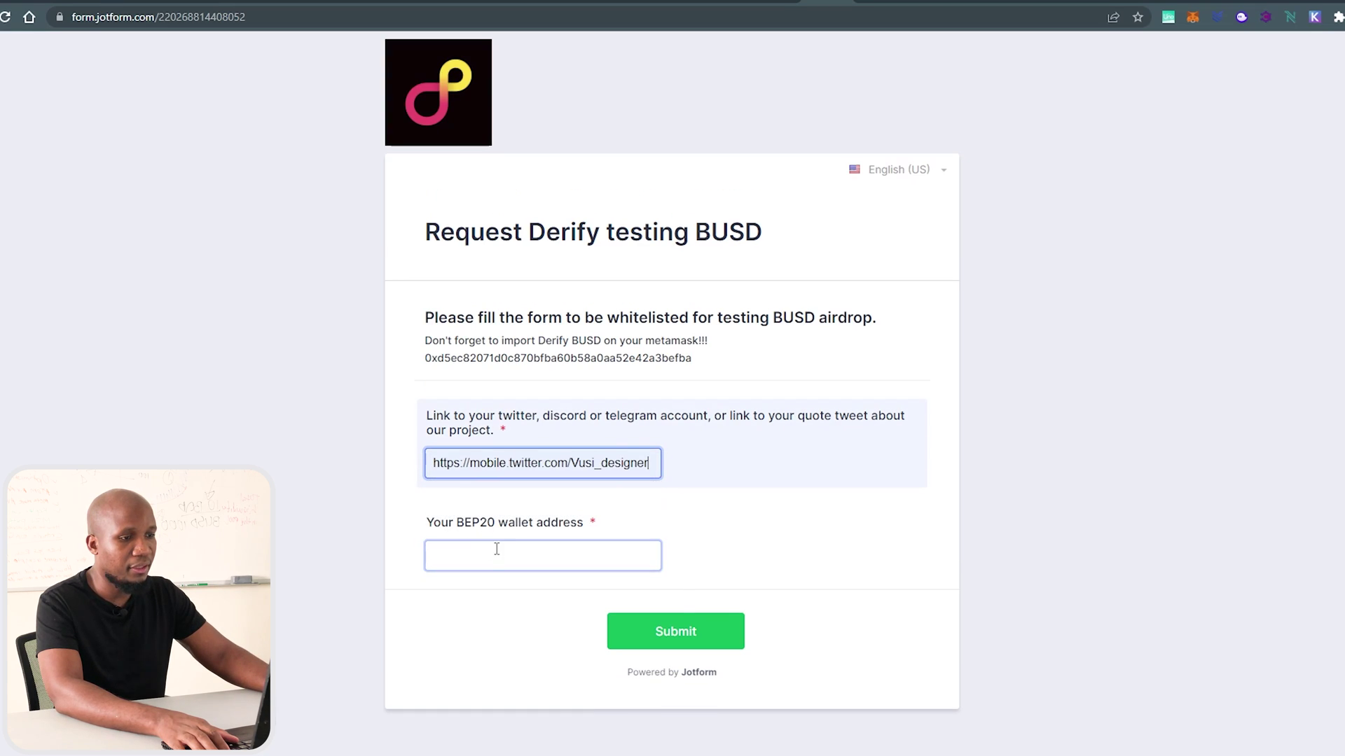
{"action": "left_click", "coordinate": [495, 553]}
{"action": "left_click", "coordinate": [502, 591]}
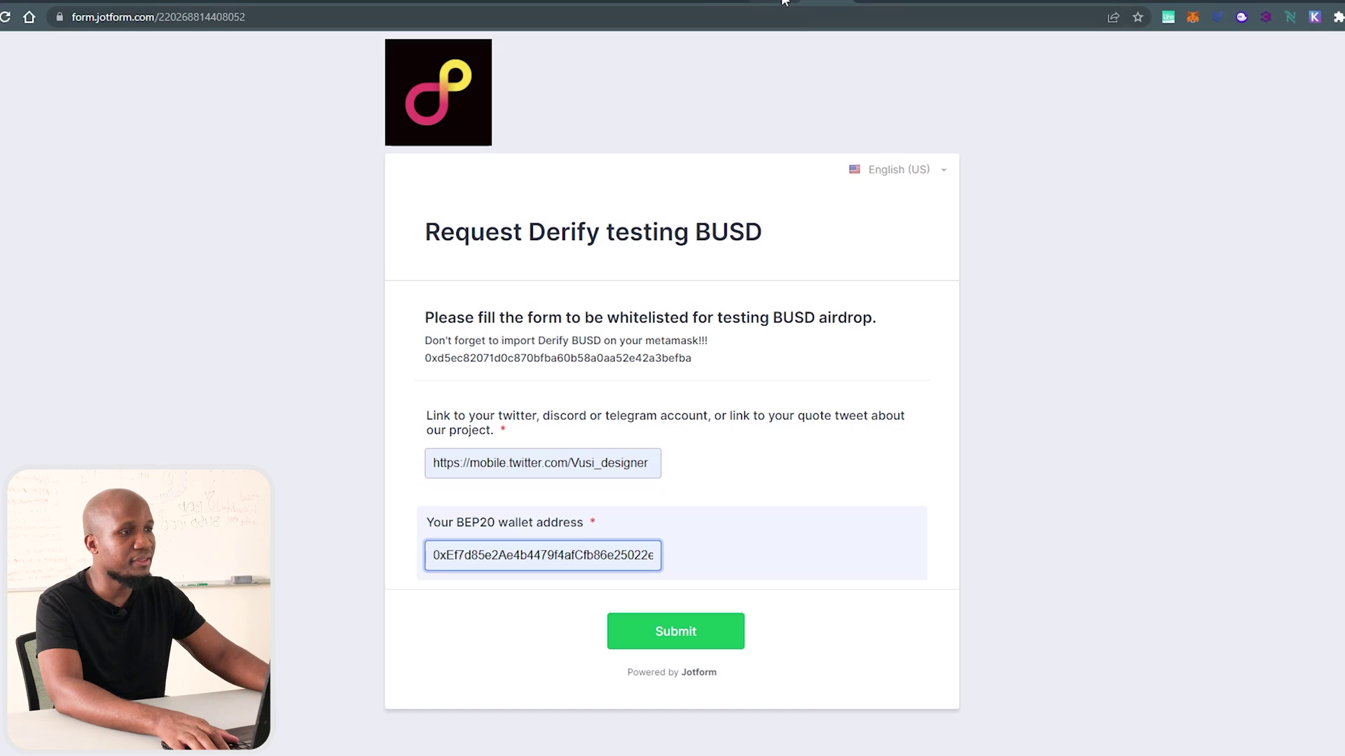
{"action": "left_click", "coordinate": [641, 633]}
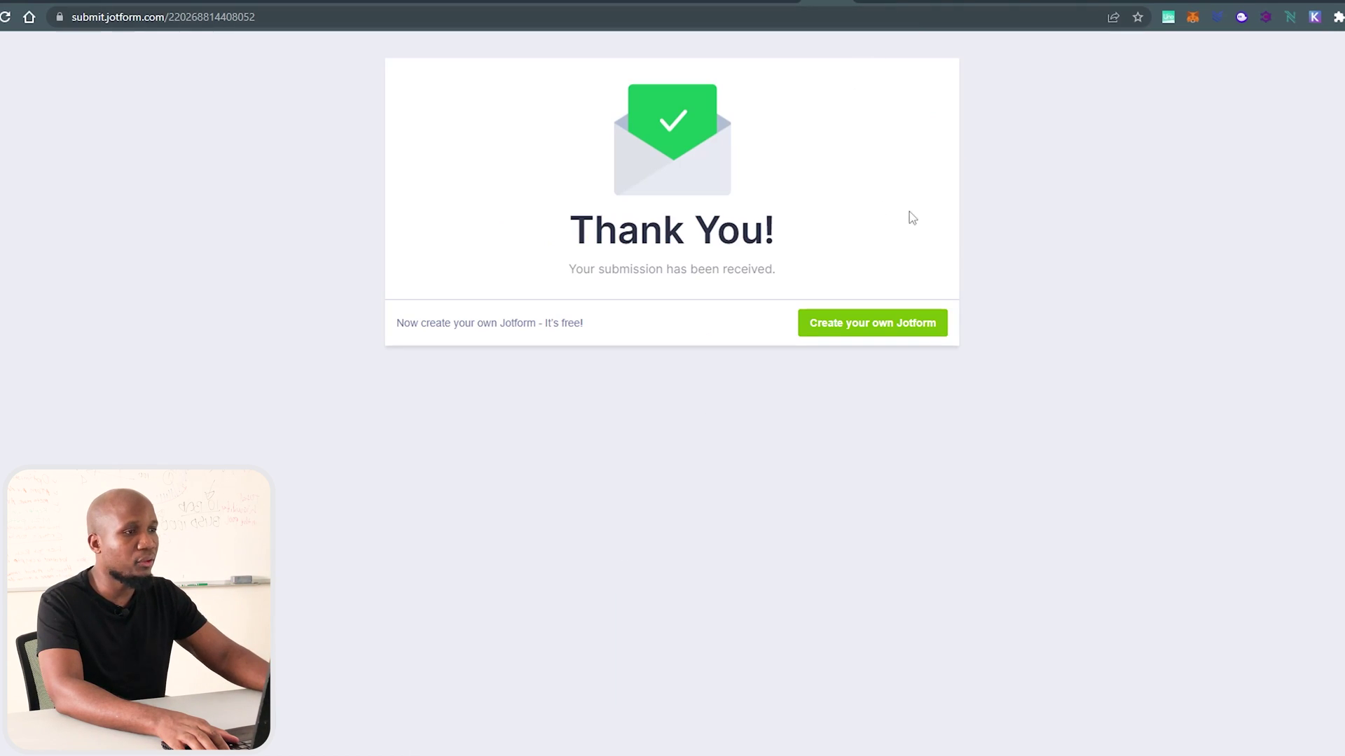
{"action": "left_click", "coordinate": [774, 4]}
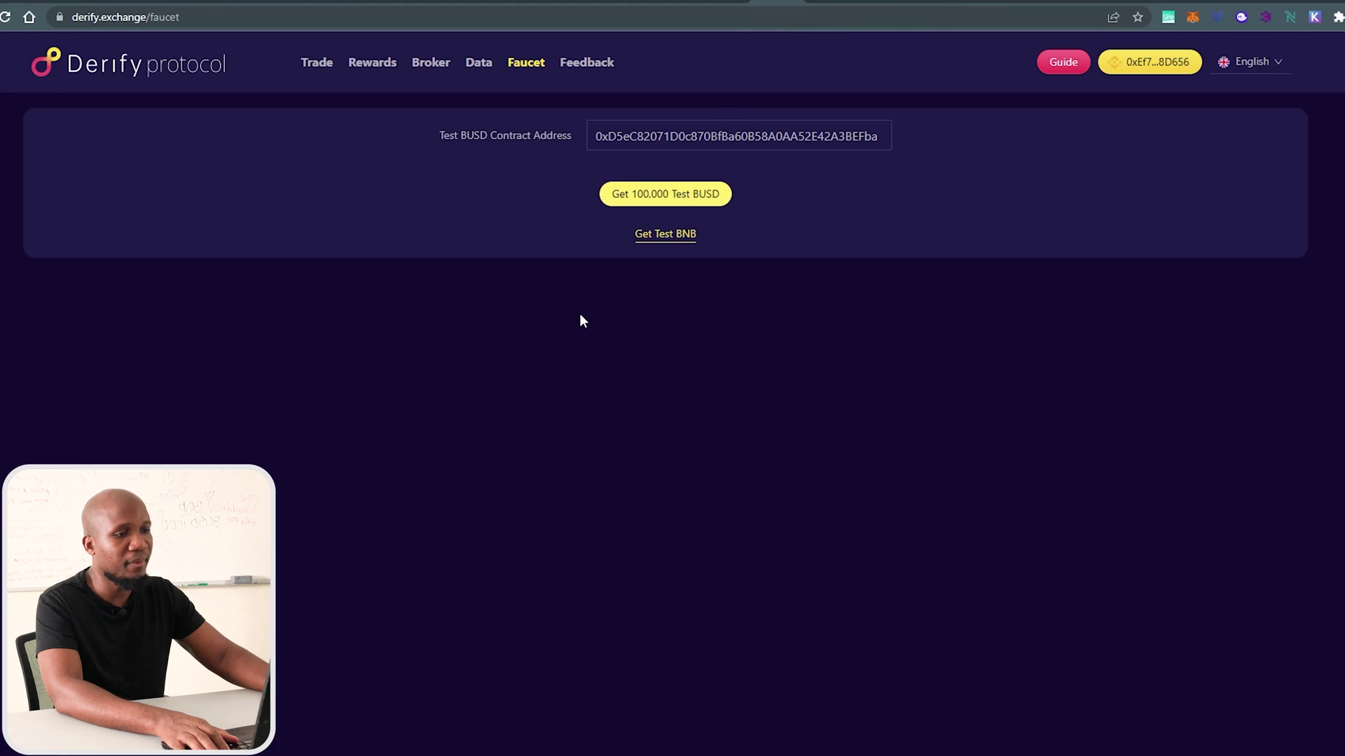
{"action": "left_click", "coordinate": [650, 236]}
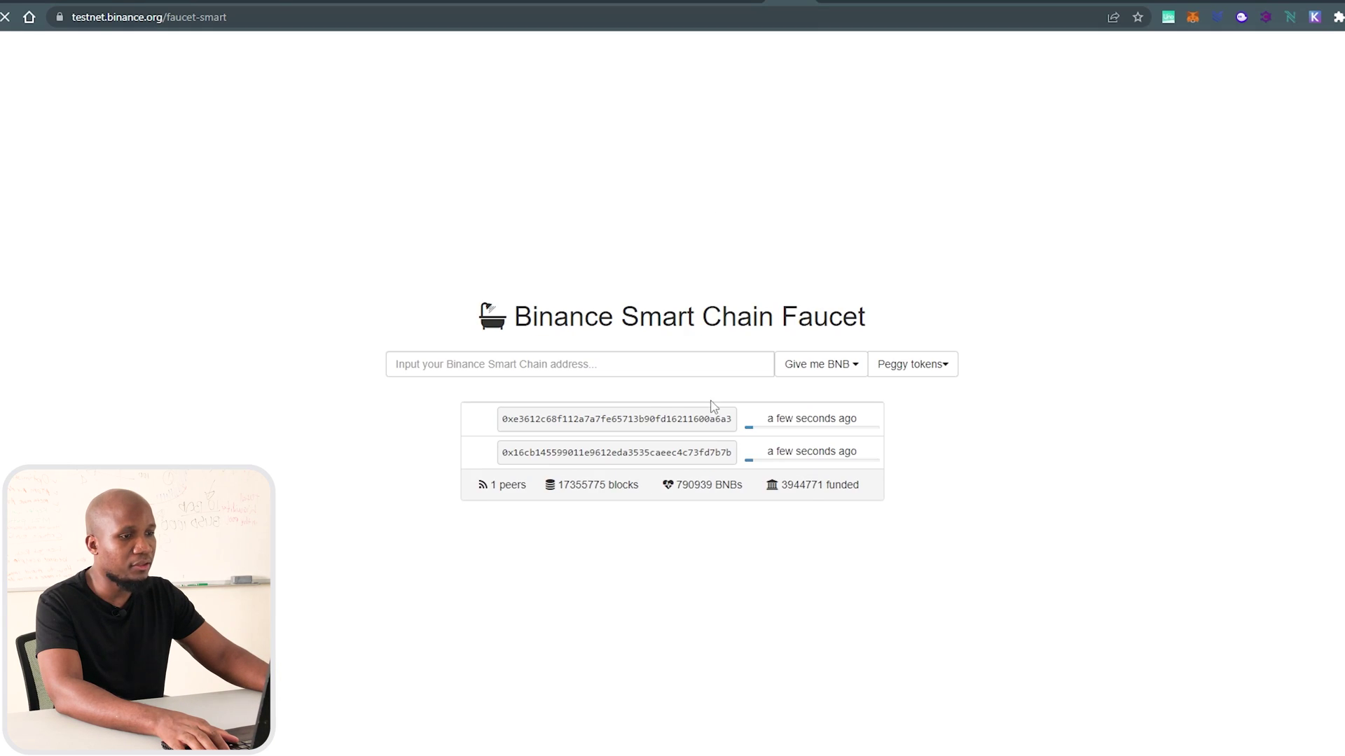
Paste the wallet address into the BSC Faucet, request 1 BNB, and return to Derify.
{"action": "left_click", "coordinate": [655, 367]}
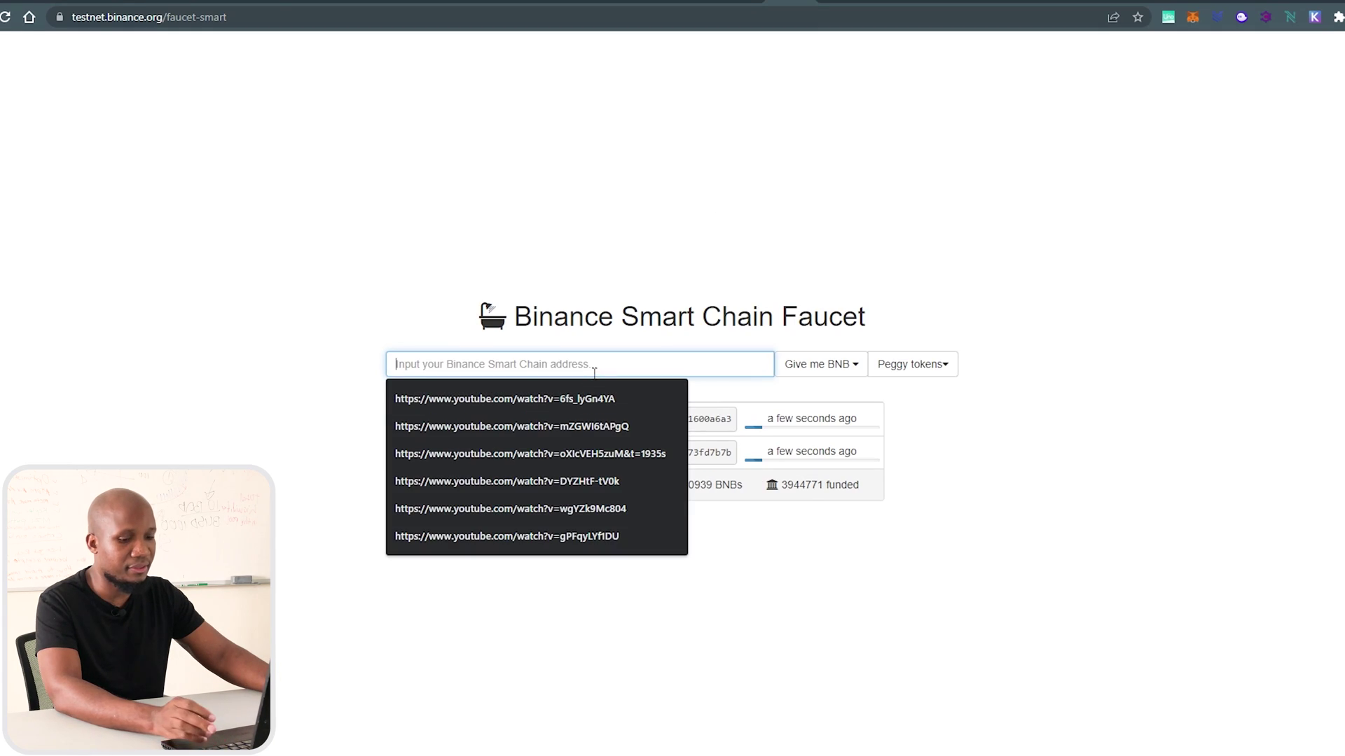
{"action": "type", "text": "0xEf7d85e2Ae4b4479f4afCfb86e25022e4568D656"}
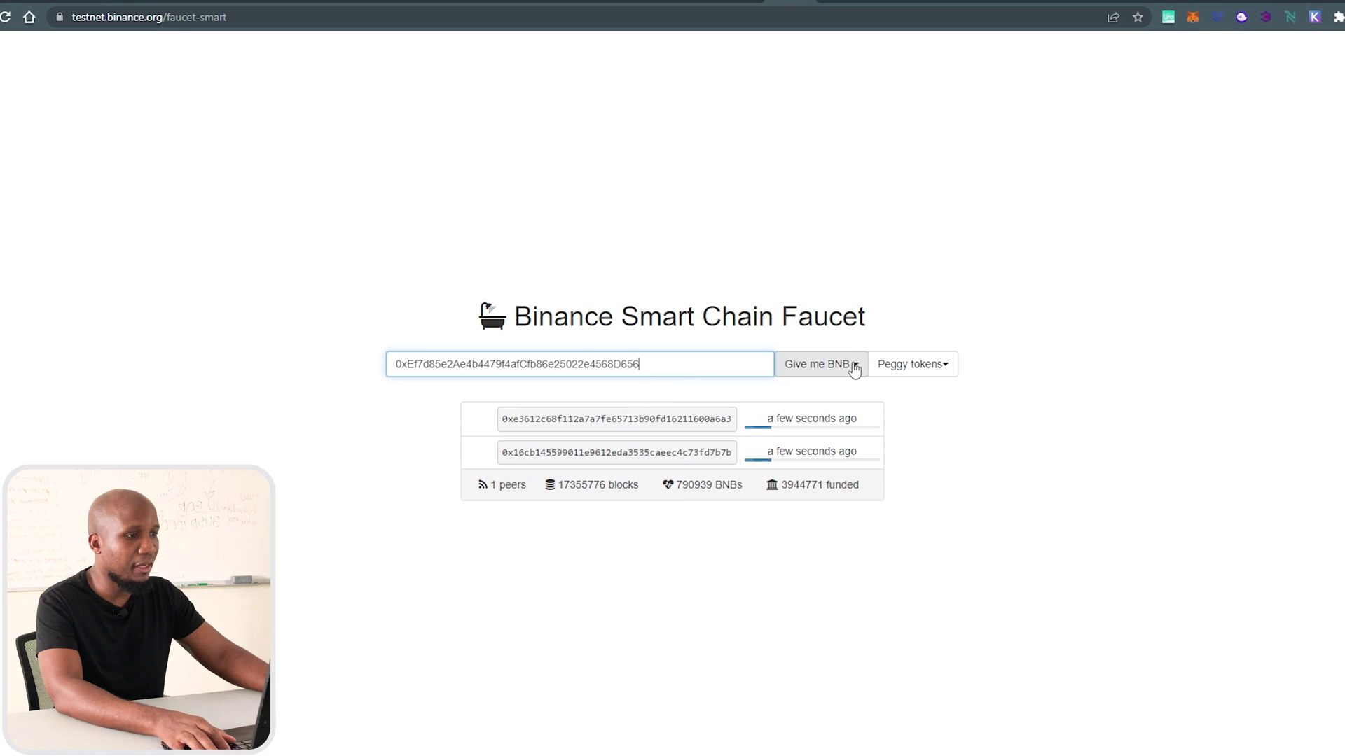
{"action": "left_click", "coordinate": [856, 370]}
{"action": "left_click", "coordinate": [810, 398]}
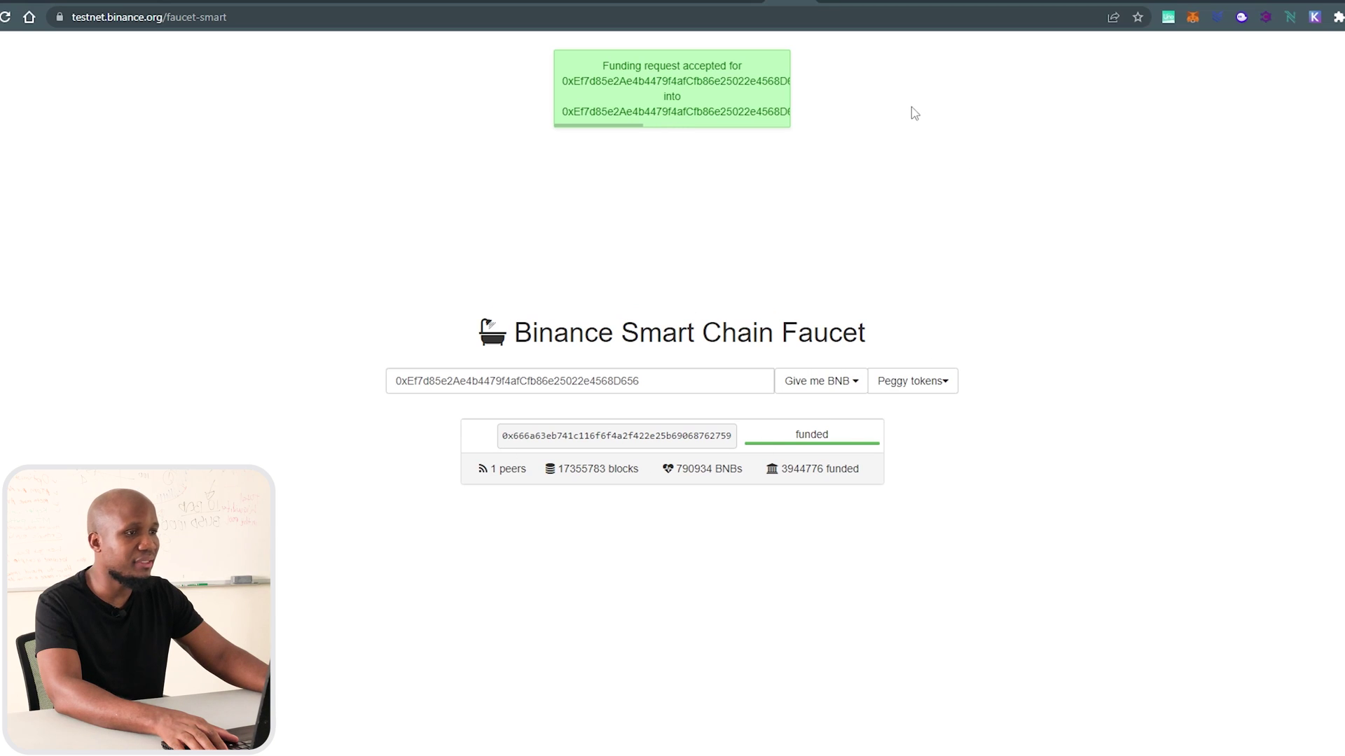
{"action": "left_click", "coordinate": [802, 6]}
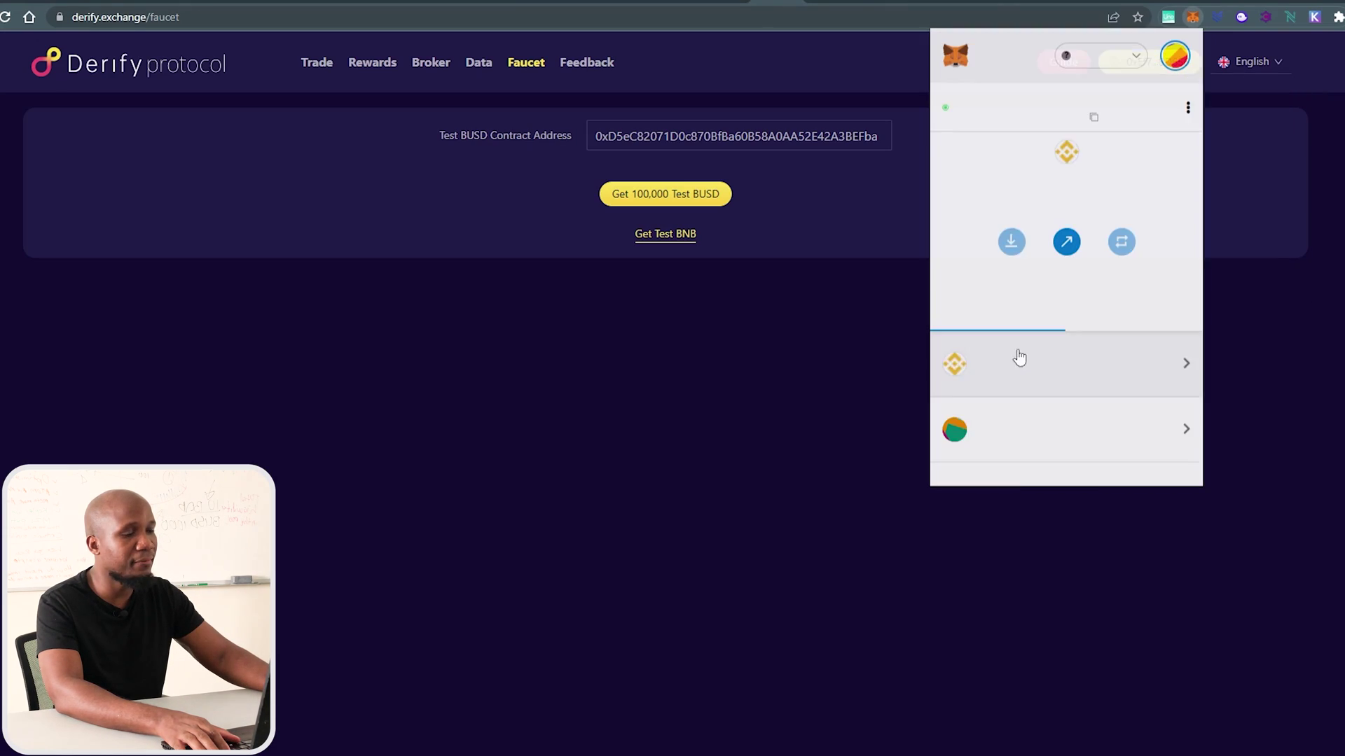
Verify the wallet holds 1.9038 BNB and 200000 BUSD, then go to the Trade page.
{"action": "left_click_drag", "start_coordinate": [1006, 193], "coordinate": [1047, 184]}
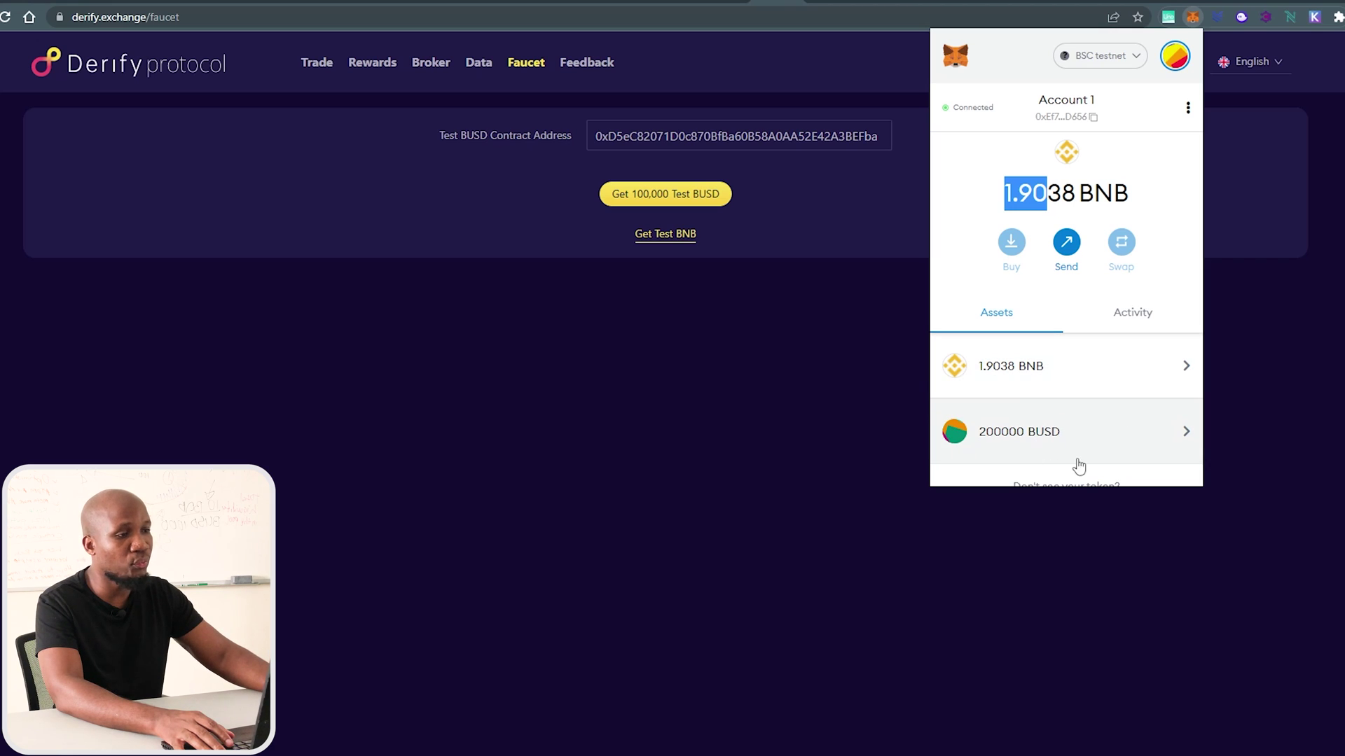
{"action": "key", "text": "Escape"}
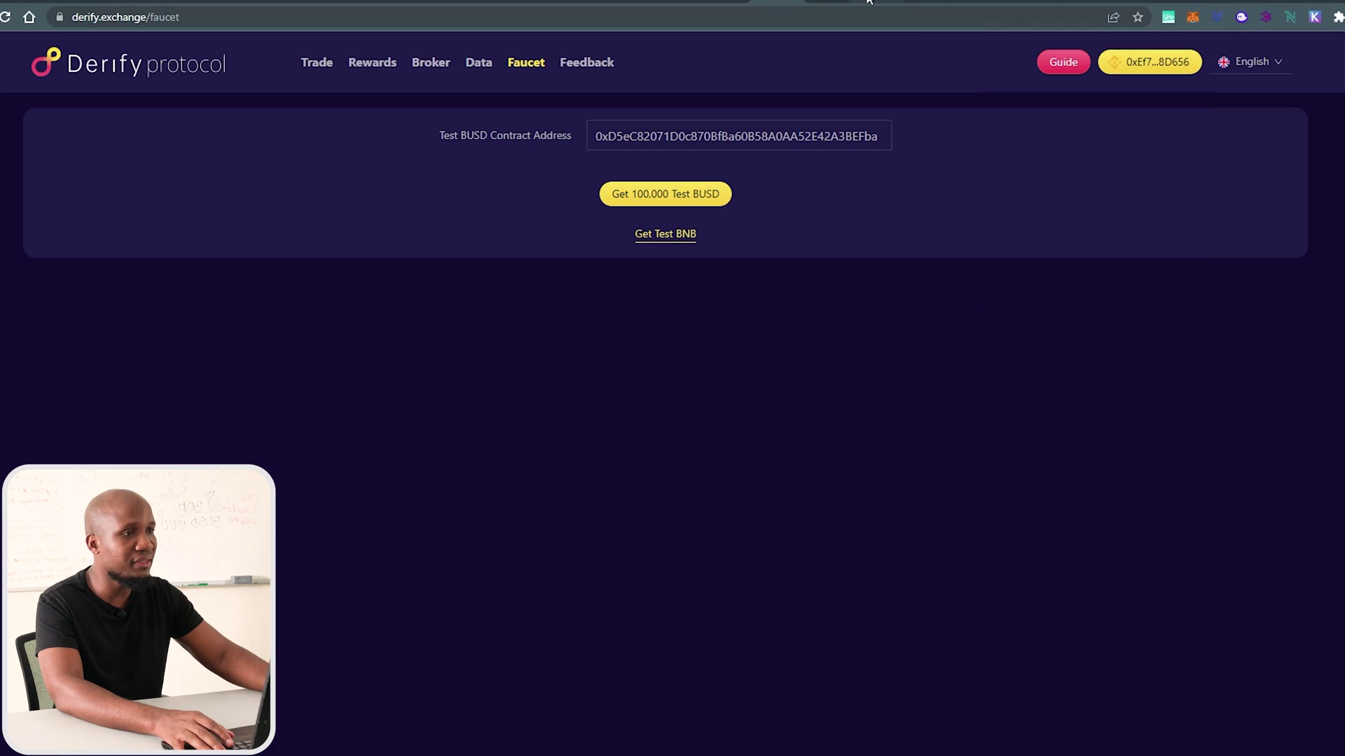
{"action": "left_click", "coordinate": [868, 2]}
Fill a 200000 BUSD wallet-to-margin transfer using All, then close the Transfers dialog without depositing.
{"action": "left_click", "coordinate": [1250, 287]}
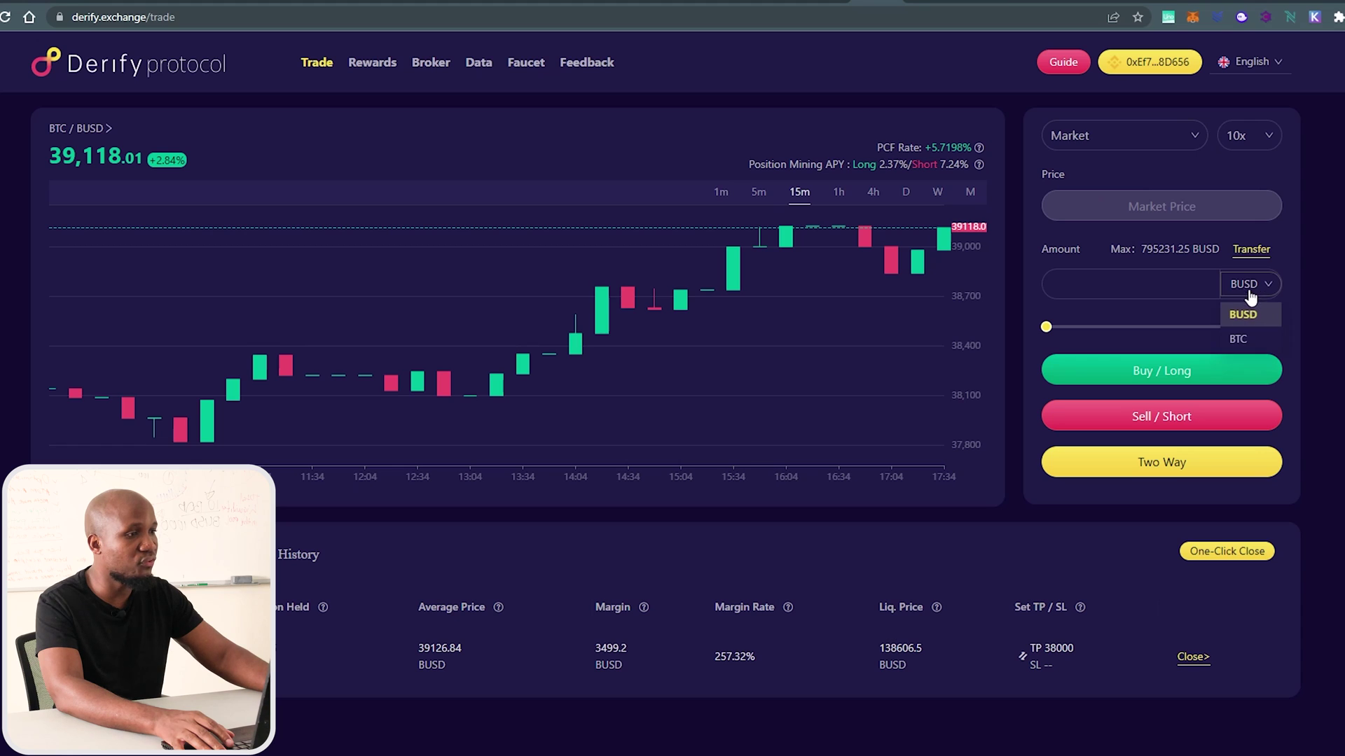
{"action": "left_click", "coordinate": [1251, 251]}
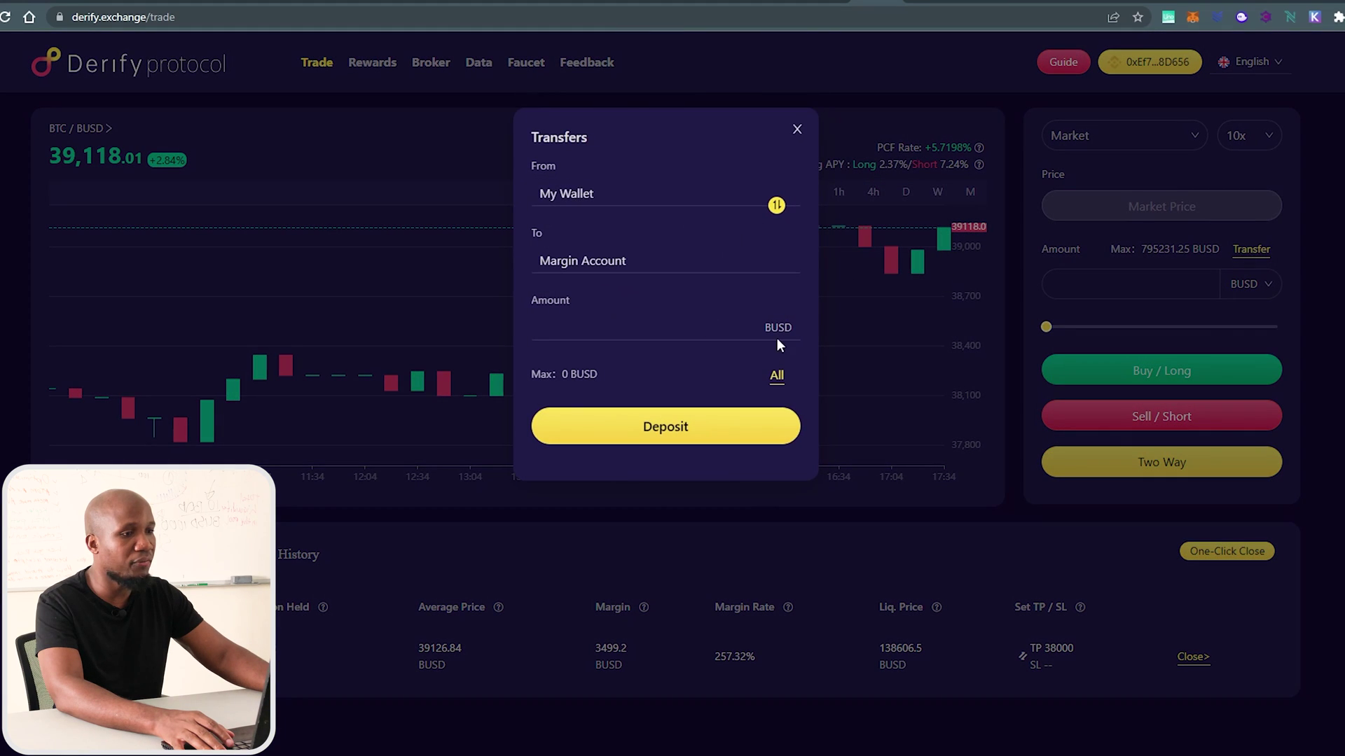
{"action": "left_click", "coordinate": [777, 376]}
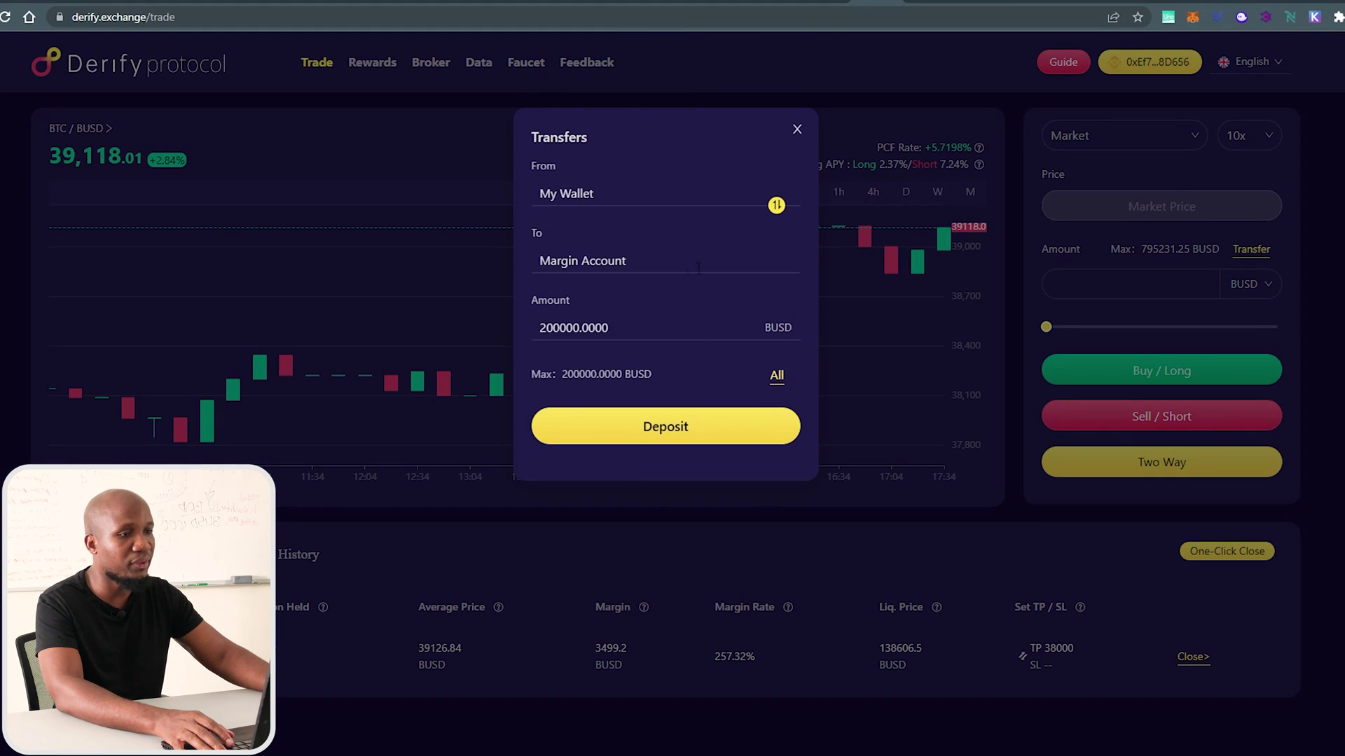
{"action": "left_click", "coordinate": [666, 427]}
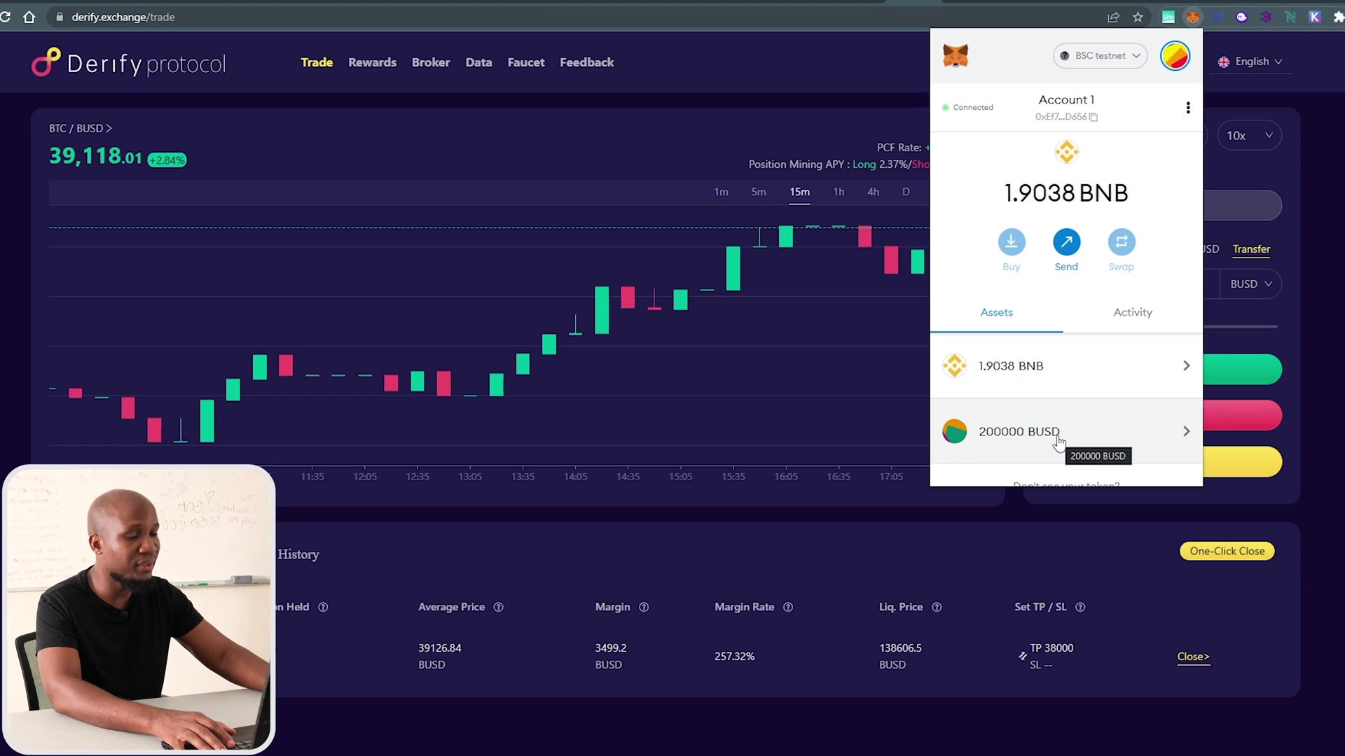
Copy the BUSD testnet contract address from the Google search results.
{"action": "scroll", "coordinate": [1059, 435], "scroll_direction": "down", "scroll_amount": 2}
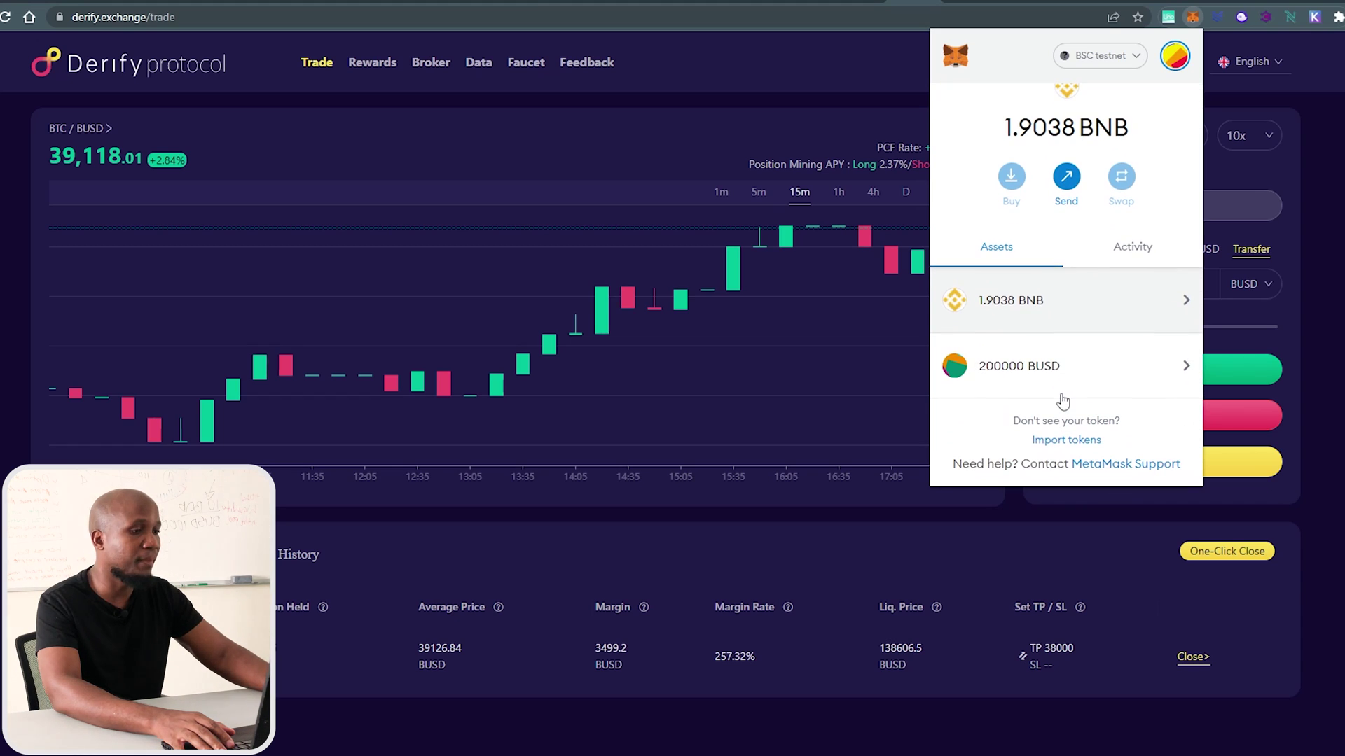
{"action": "left_click", "coordinate": [1069, 441]}
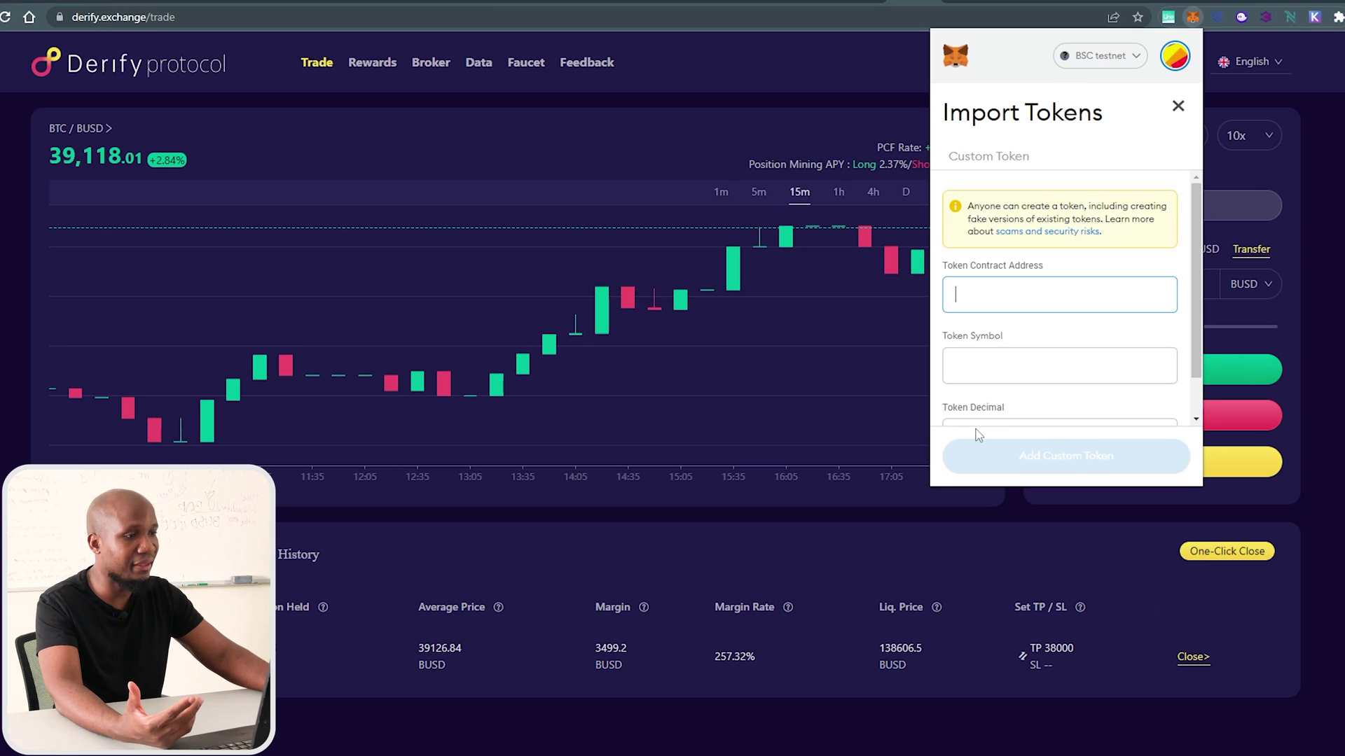
{"action": "key", "text": "ctrl+Tab"}
{"action": "double_click", "coordinate": [408, 199]}
{"action": "key", "text": "ctrl+c"}
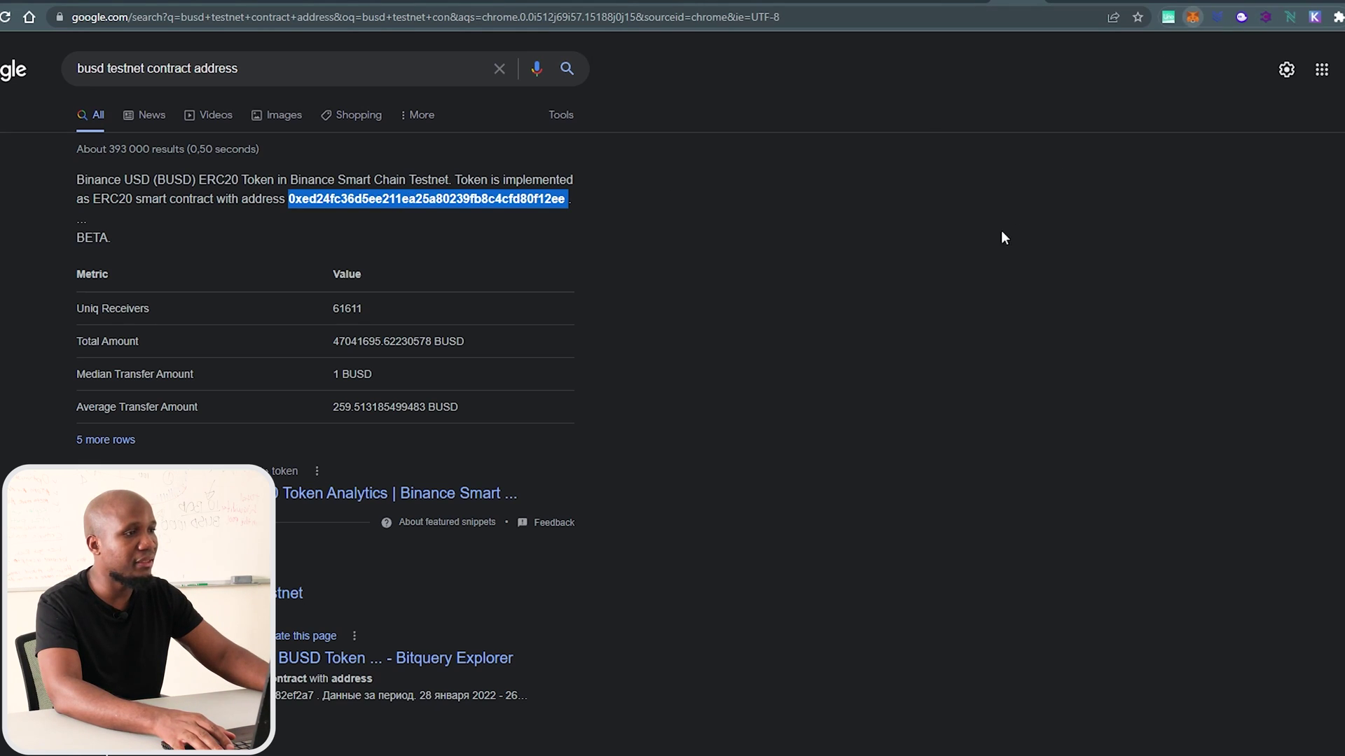
{"action": "key", "text": "alt+shift+m"}
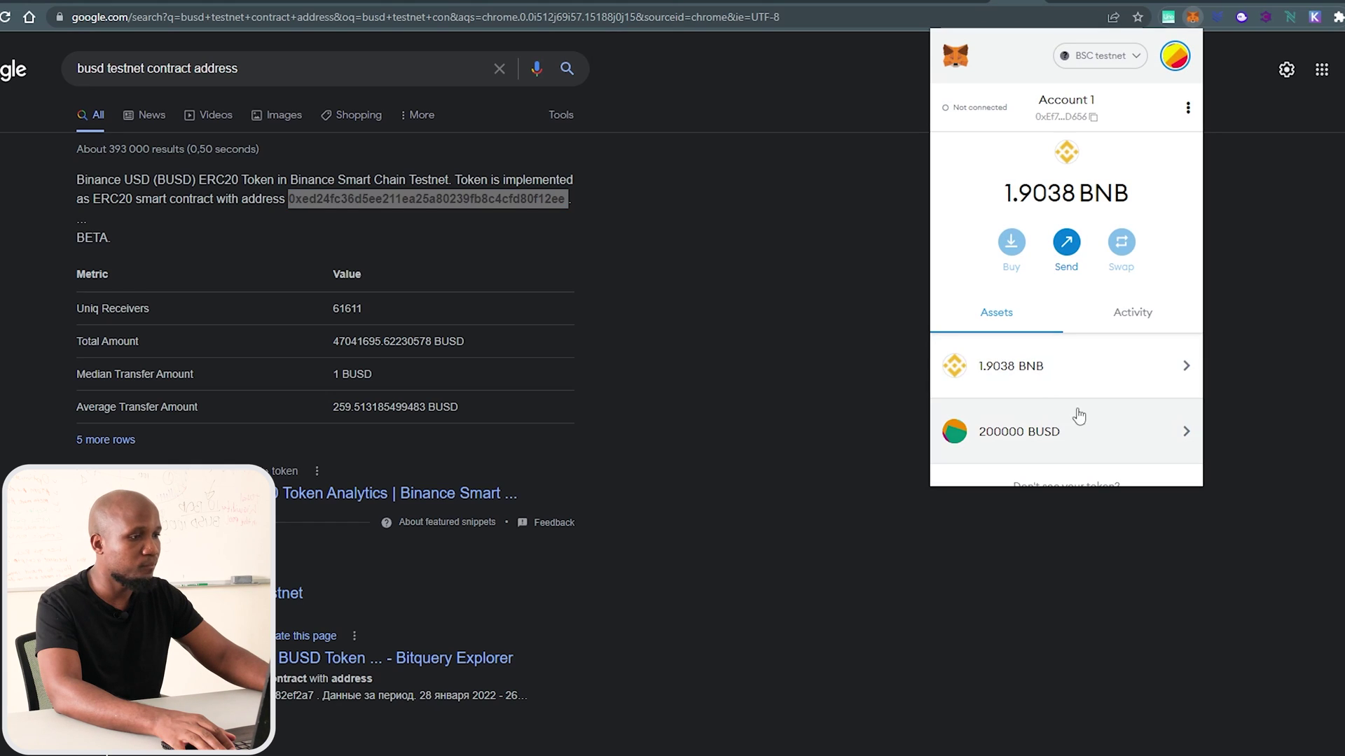
Paste the BUSD contract address into Import tokens and add it as a custom token.
{"action": "scroll", "coordinate": [1015, 395], "scroll_direction": "down", "scroll_amount": 1}
{"action": "left_click", "coordinate": [1065, 441]}
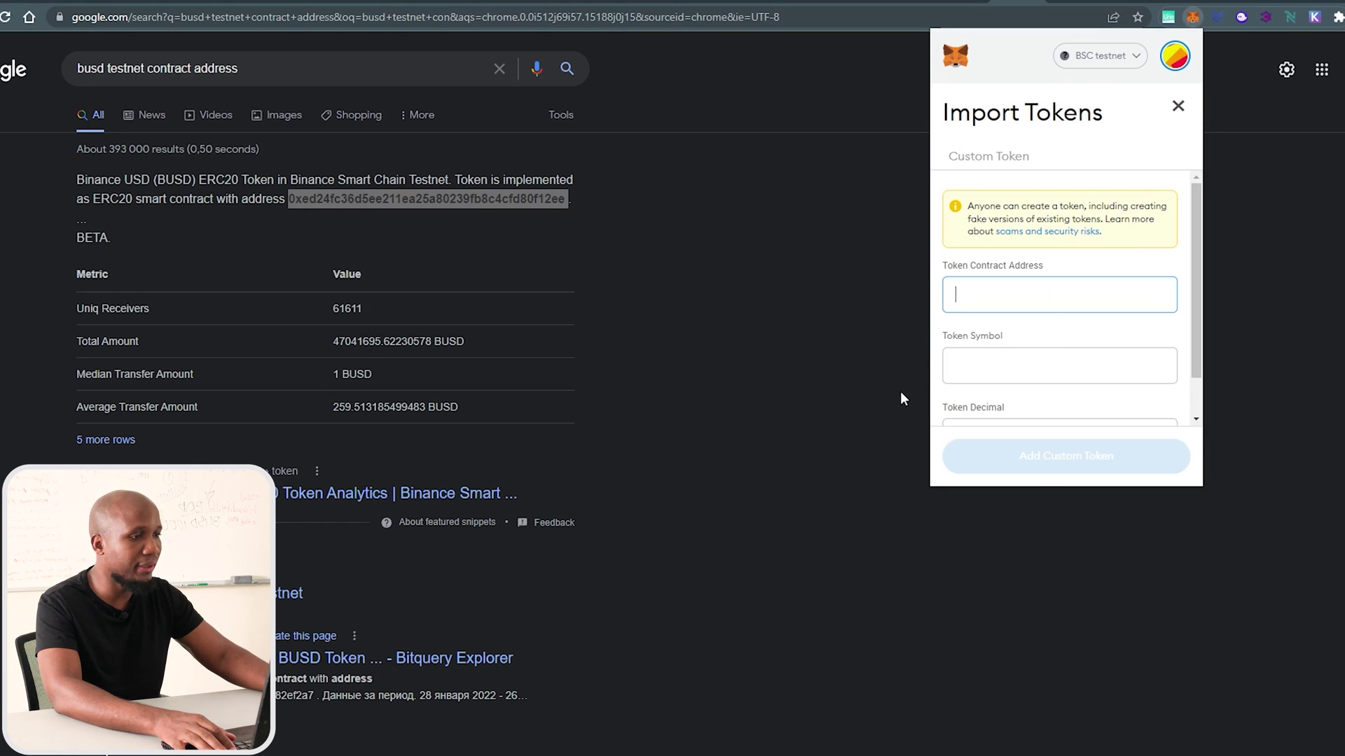
{"action": "key", "text": "ctrl+v"}
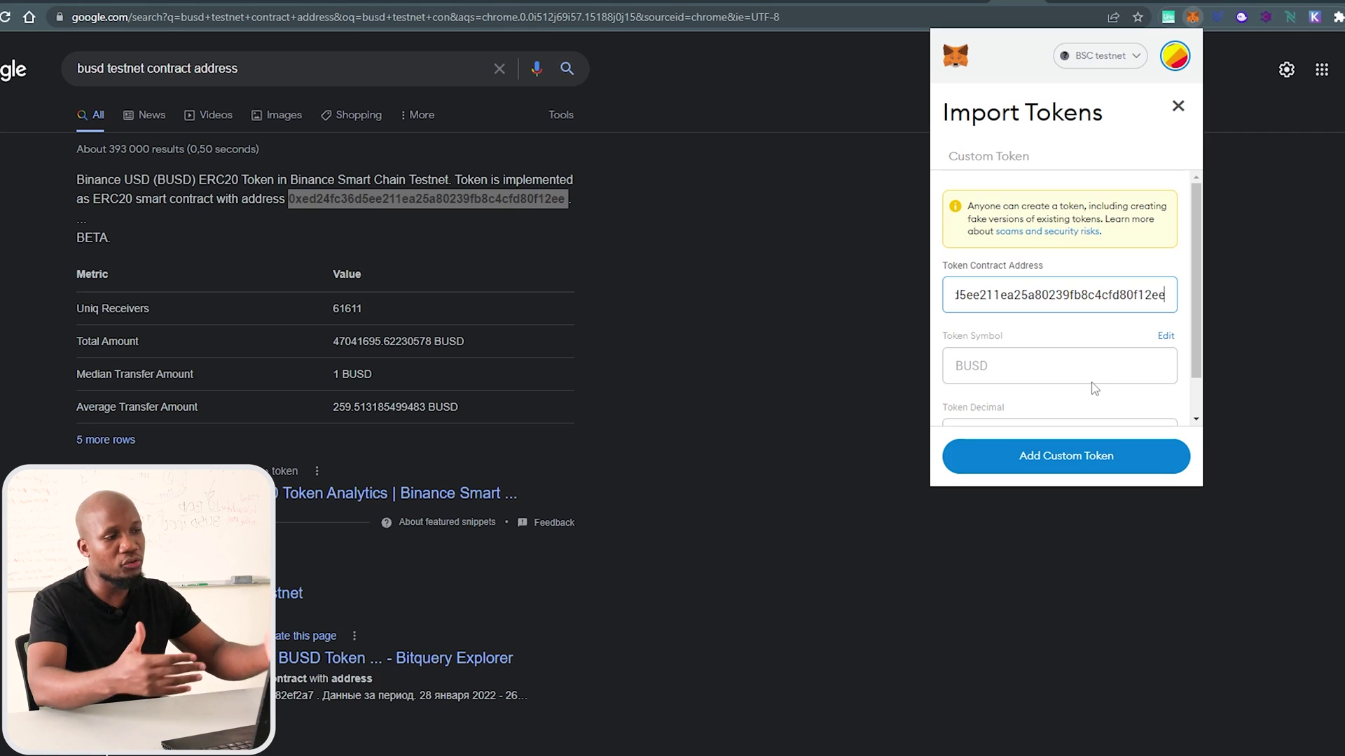
{"action": "scroll", "coordinate": [1198, 273], "scroll_direction": "down", "scroll_amount": 1}
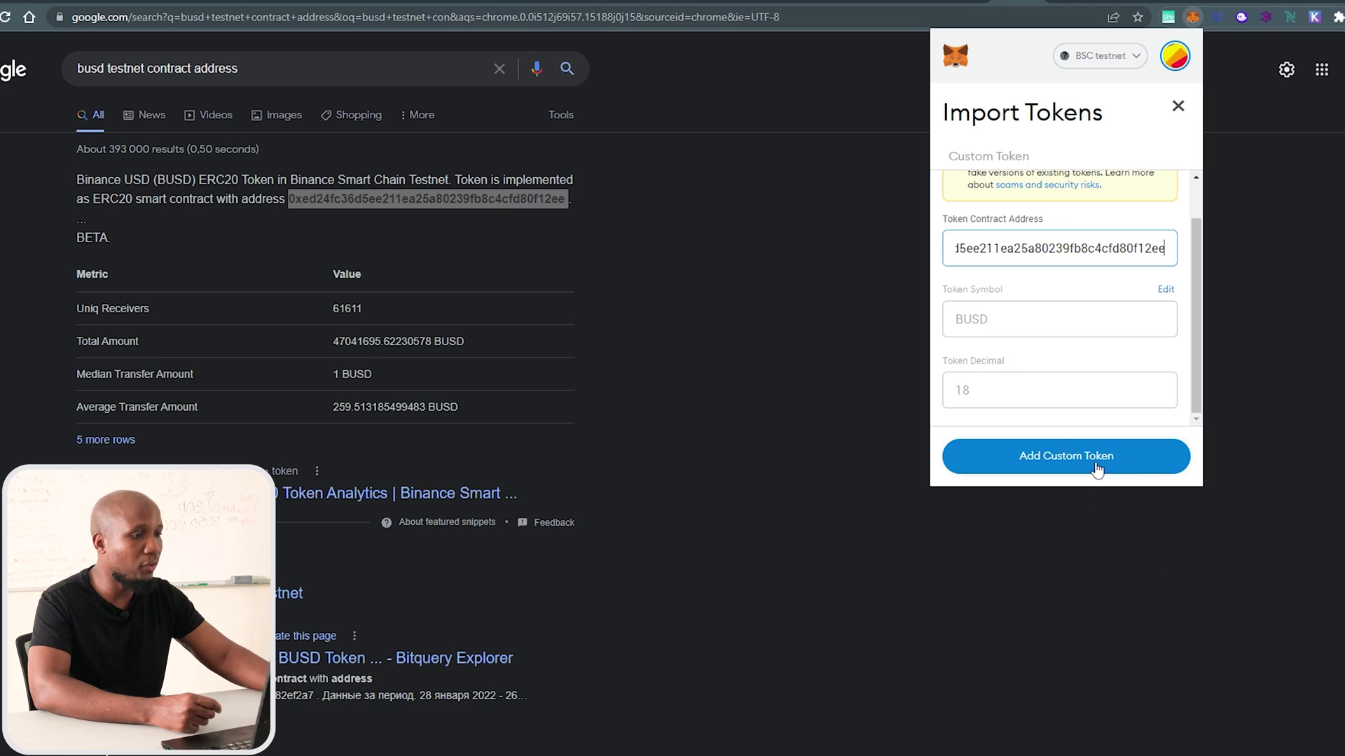
{"action": "left_click", "coordinate": [1179, 109]}
{"action": "scroll", "coordinate": [1110, 378], "scroll_direction": "down", "scroll_amount": 1}
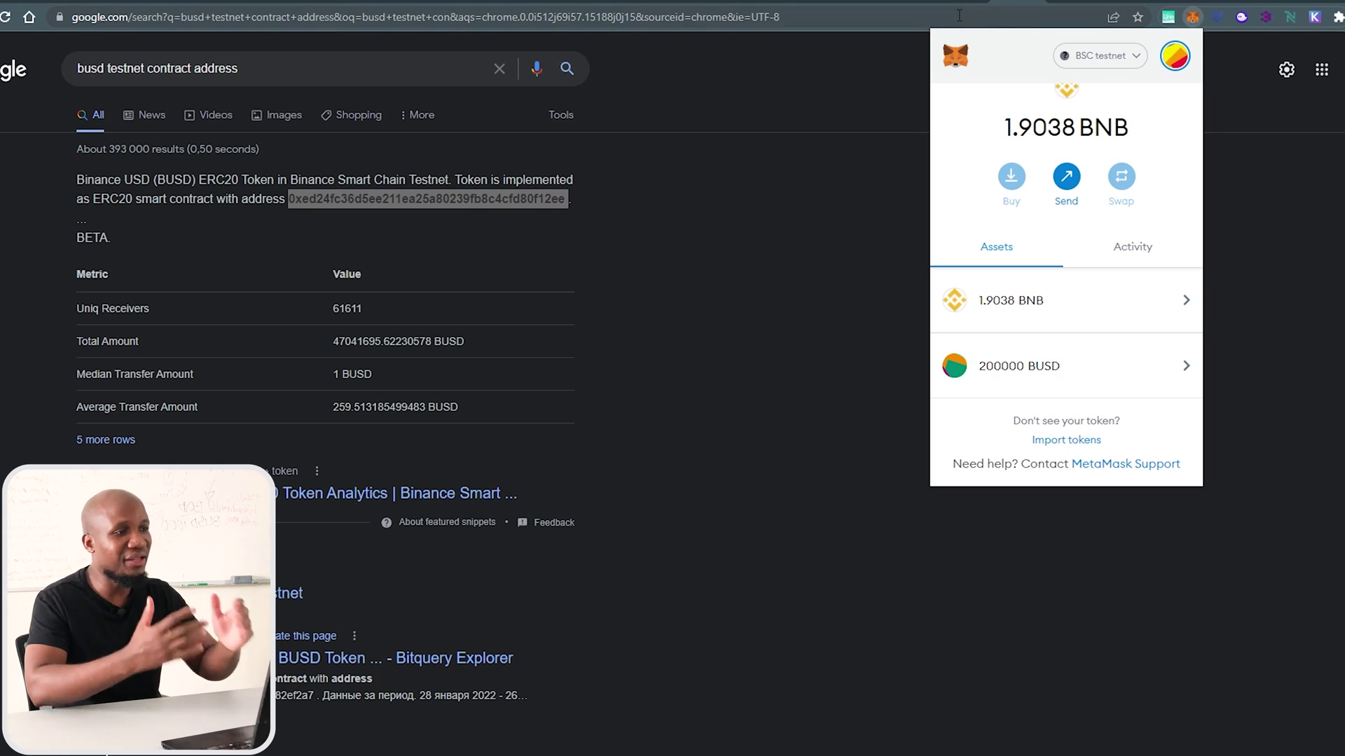
{"action": "left_click", "coordinate": [897, 4]}
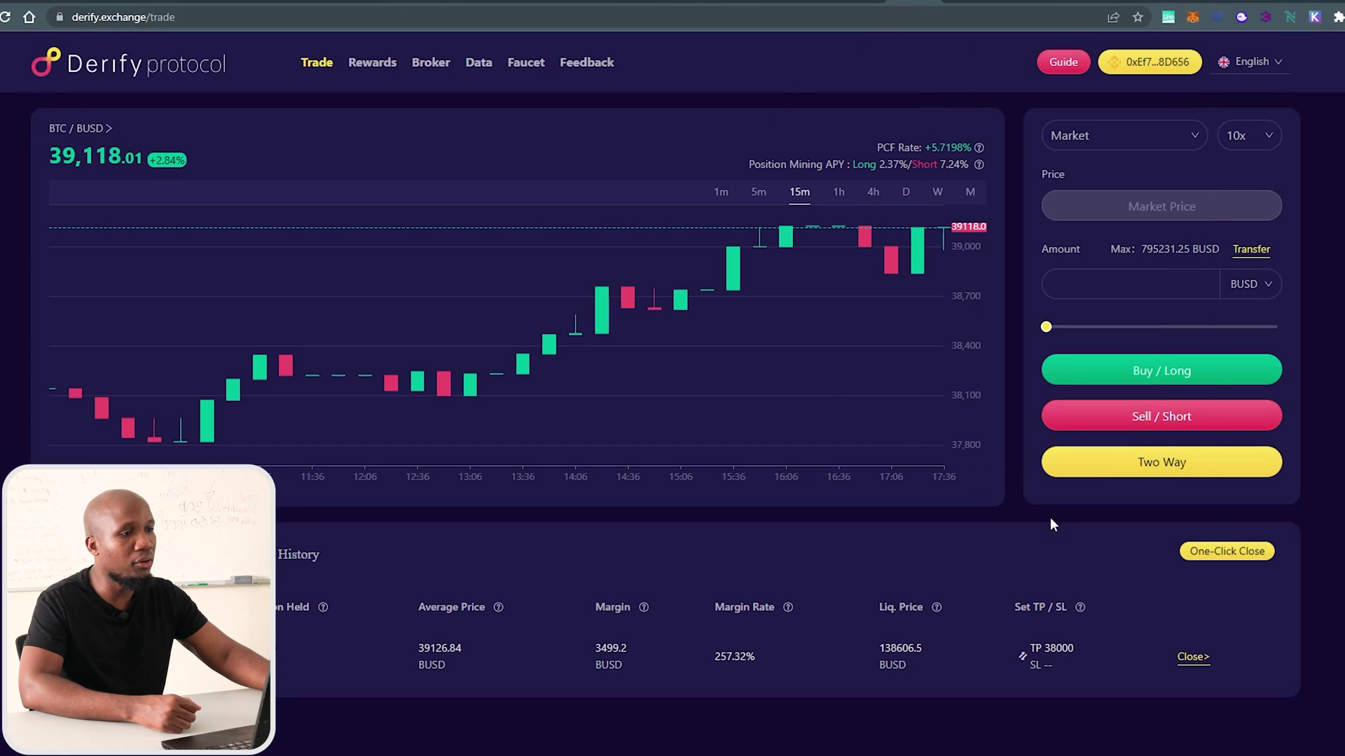
Disconnect the wallet from Derify and reconnect MetaMask on BSC testnet.
{"action": "left_click", "coordinate": [210, 56]}
{"action": "mouse_move", "coordinate": [1150, 62]}
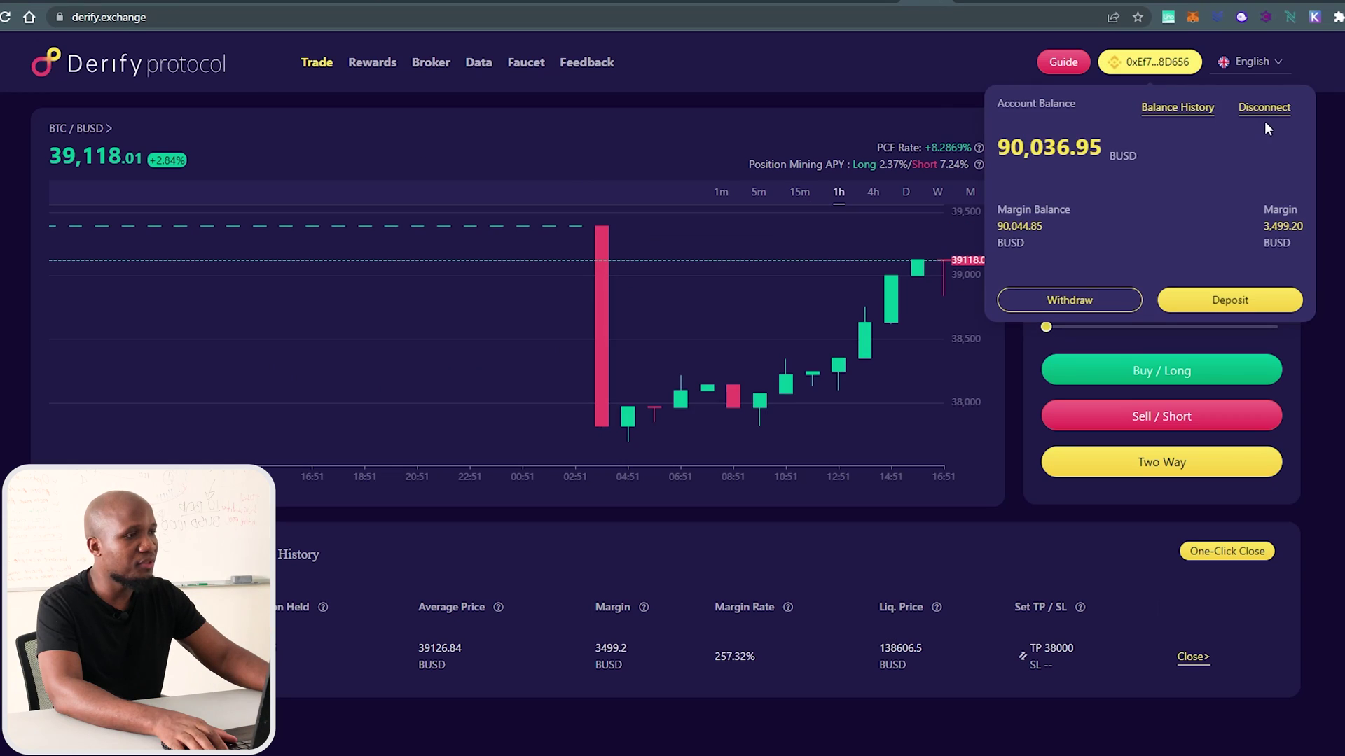
{"action": "left_click", "coordinate": [1264, 108]}
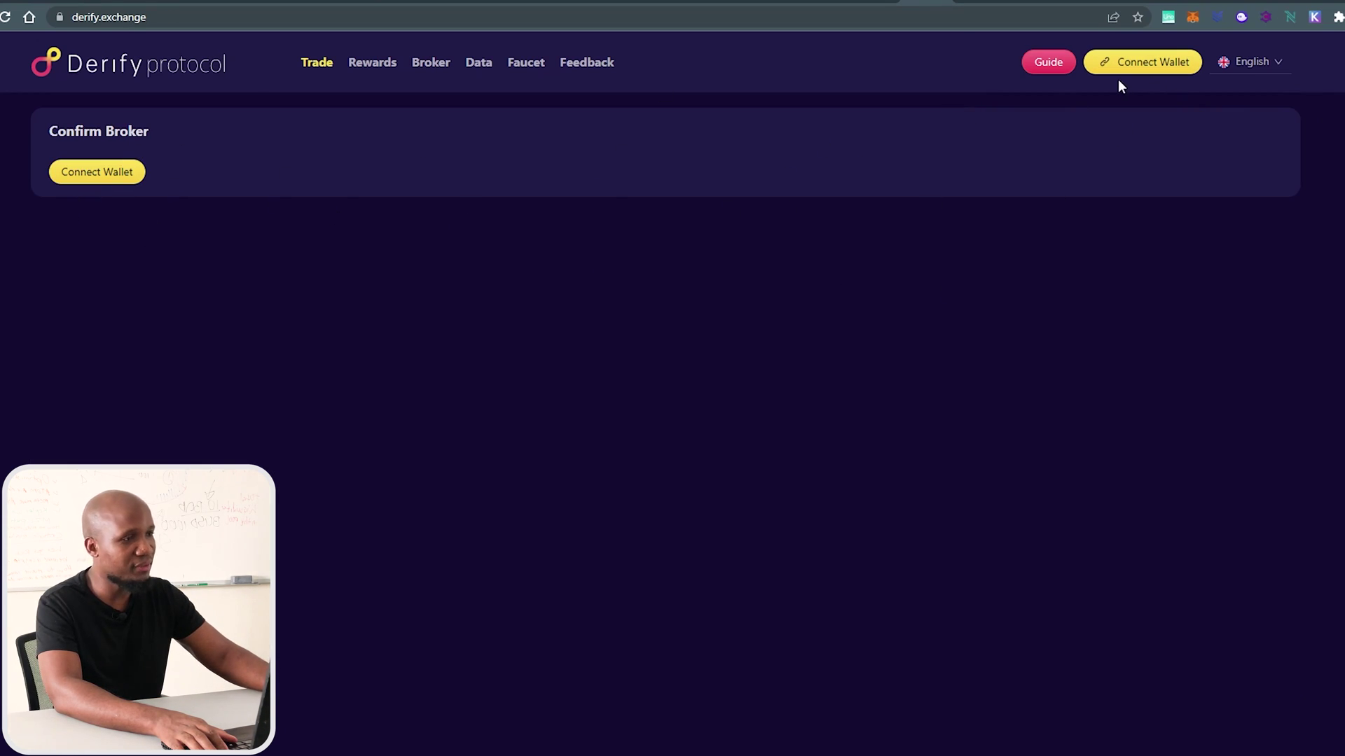
{"action": "left_click", "coordinate": [1142, 64]}
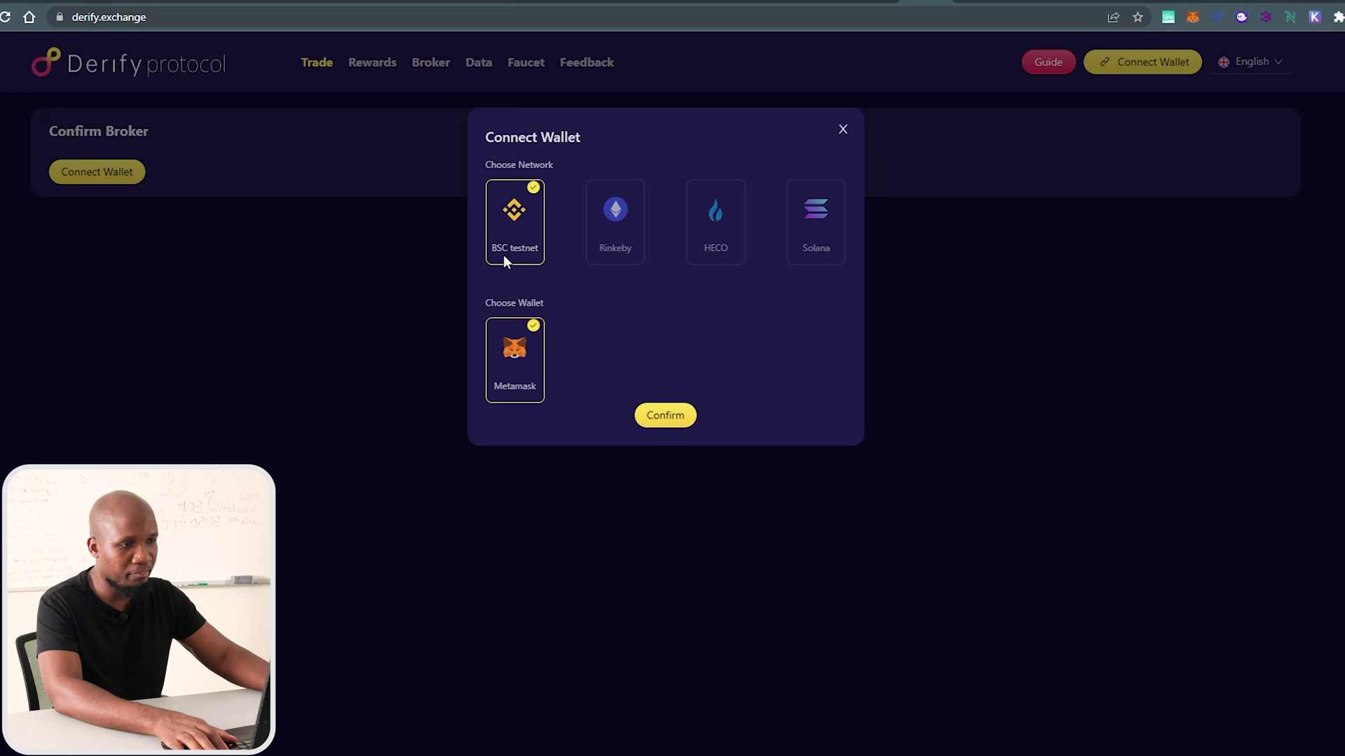
{"action": "left_click", "coordinate": [664, 416]}
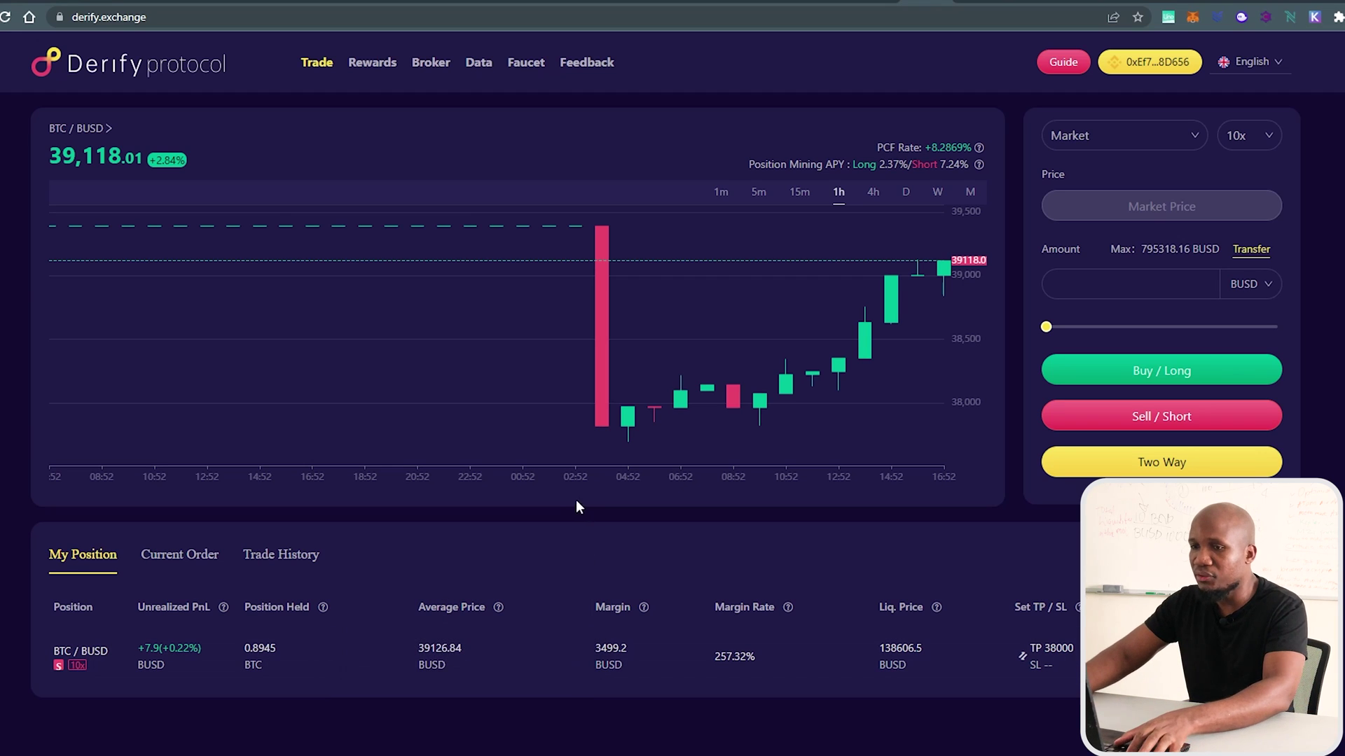
Switch the trading market from BTC/BUSD to ETH/BUSD.
{"action": "scroll", "coordinate": [1010, 527], "scroll_direction": "down", "scroll_amount": 1}
{"action": "scroll", "coordinate": [994, 518], "scroll_direction": "up", "scroll_amount": 1}
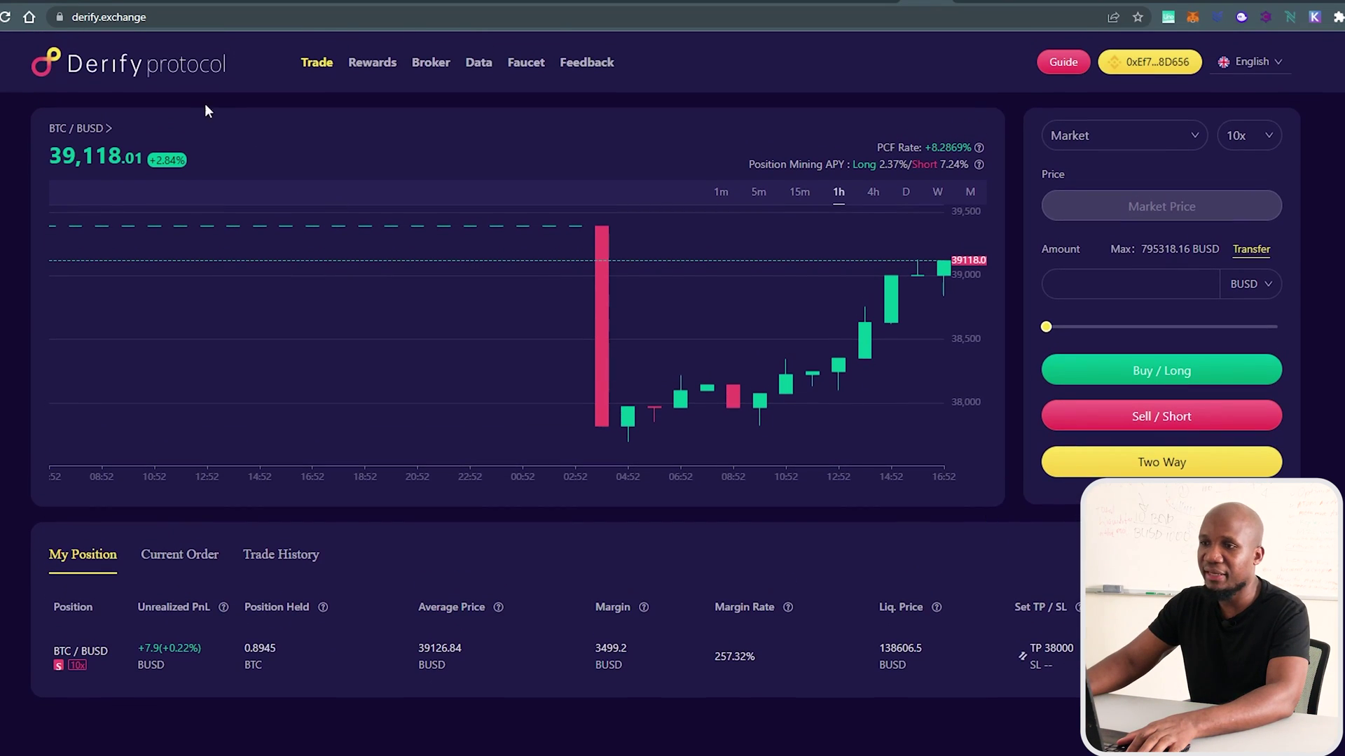
{"action": "left_click", "coordinate": [97, 132]}
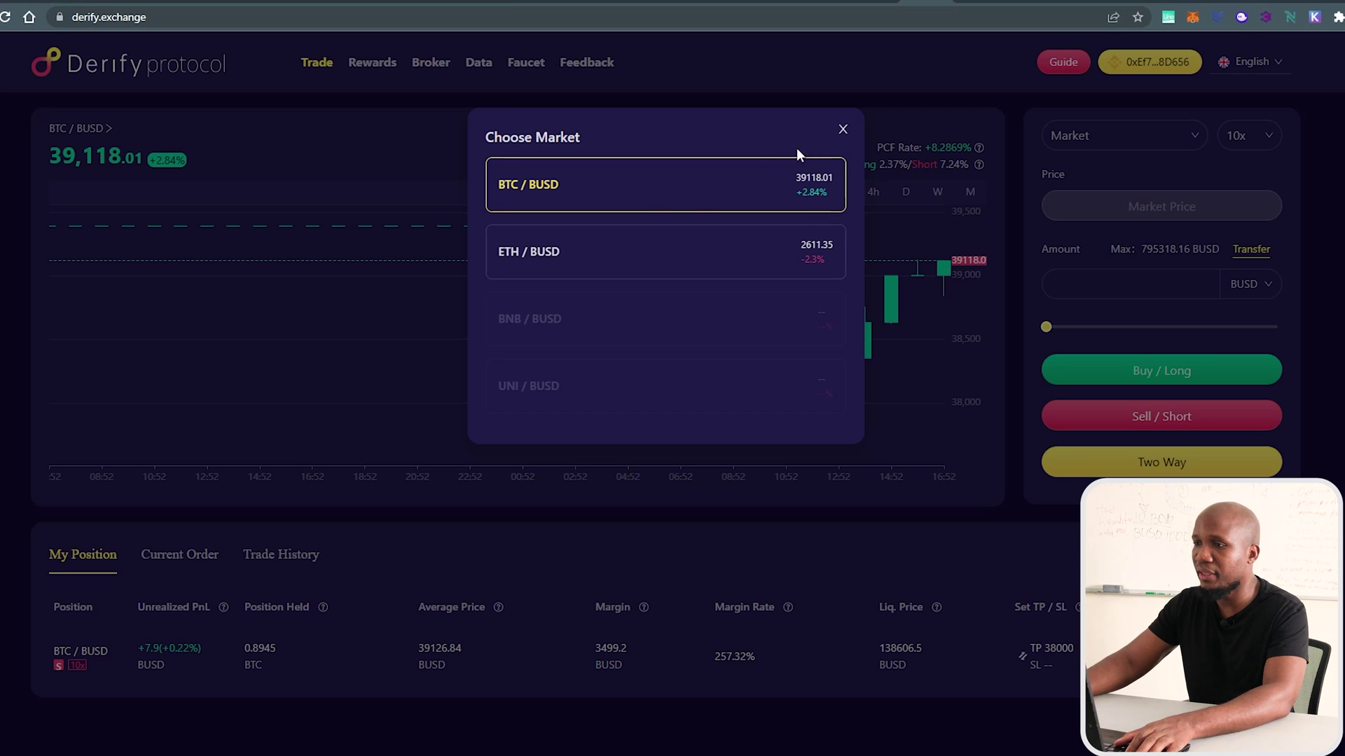
{"action": "left_click", "coordinate": [570, 261]}
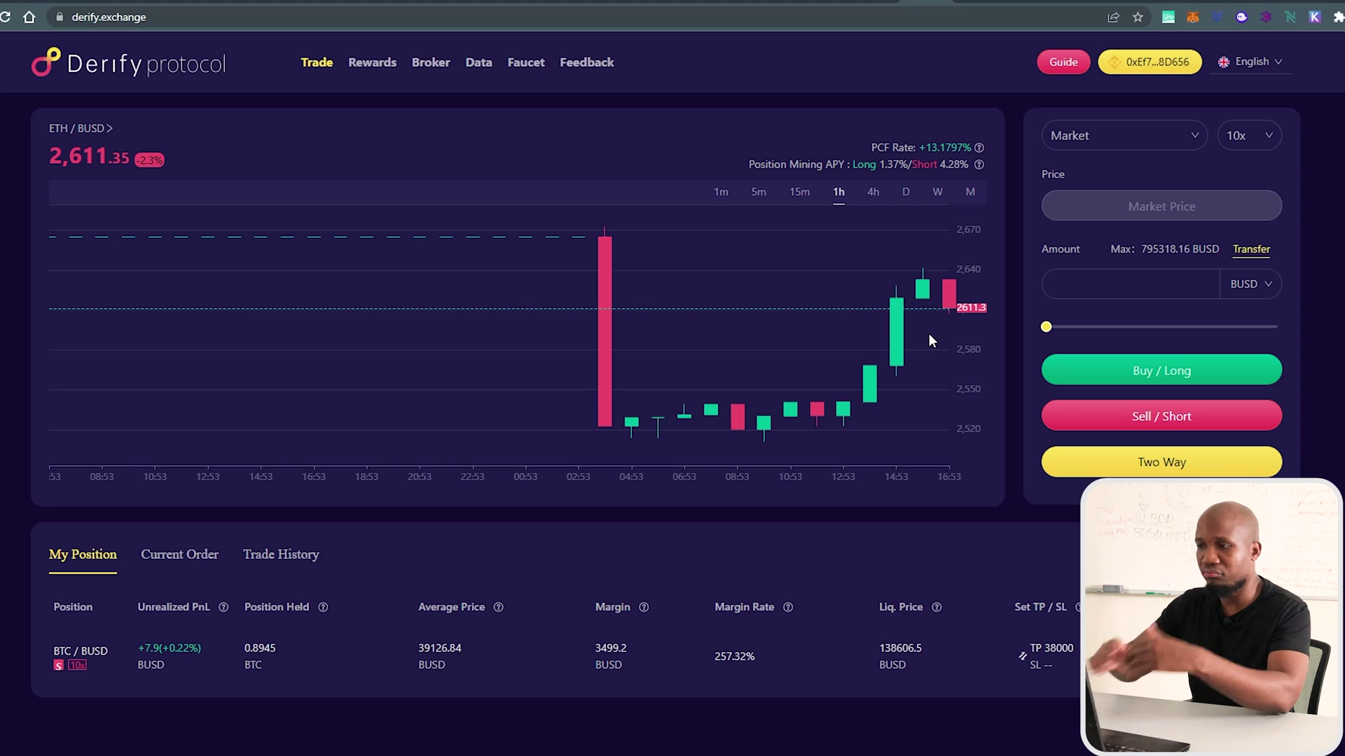
Change the order type from Market to Limit, with the 2611.35 price filled in.
{"action": "scroll", "coordinate": [929, 333], "scroll_direction": "up", "scroll_amount": 1}
{"action": "scroll", "coordinate": [947, 335], "scroll_direction": "up", "scroll_amount": 1}
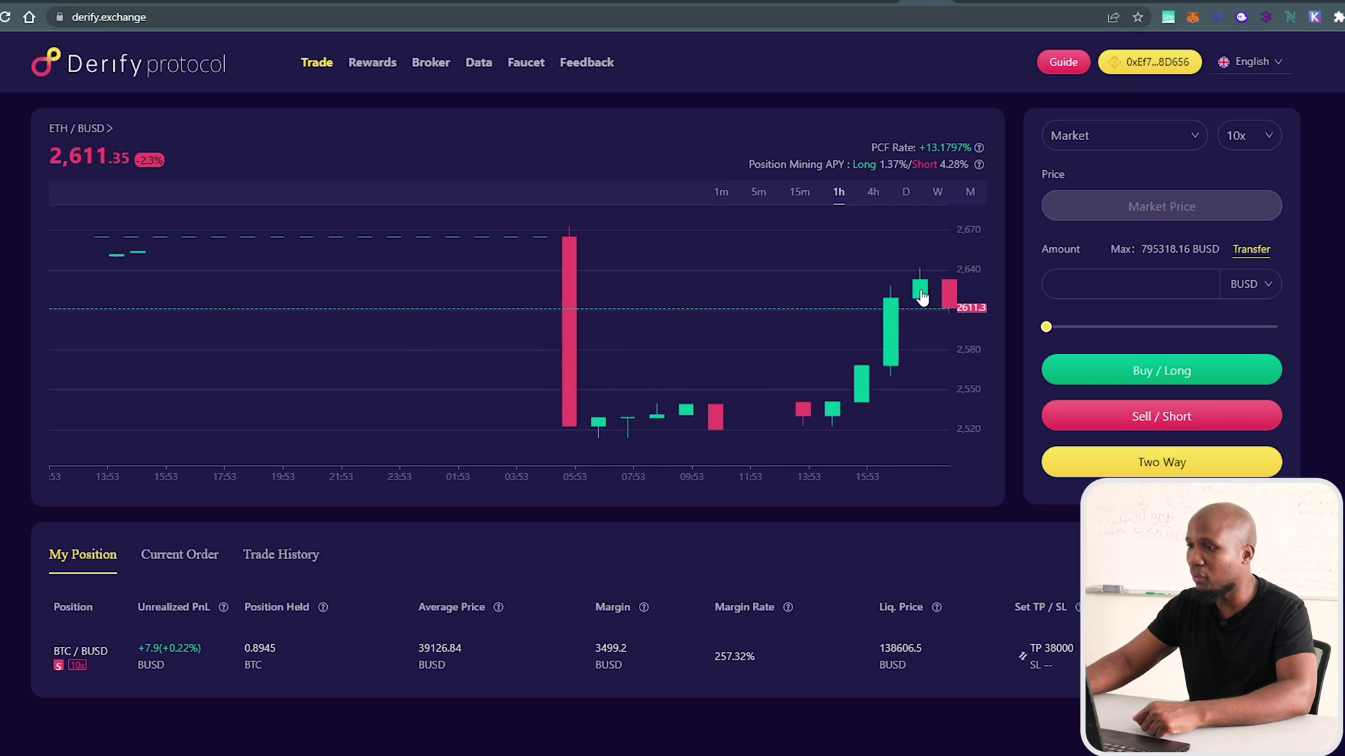
{"action": "left_click", "coordinate": [1127, 141]}
{"action": "left_click", "coordinate": [1082, 199]}
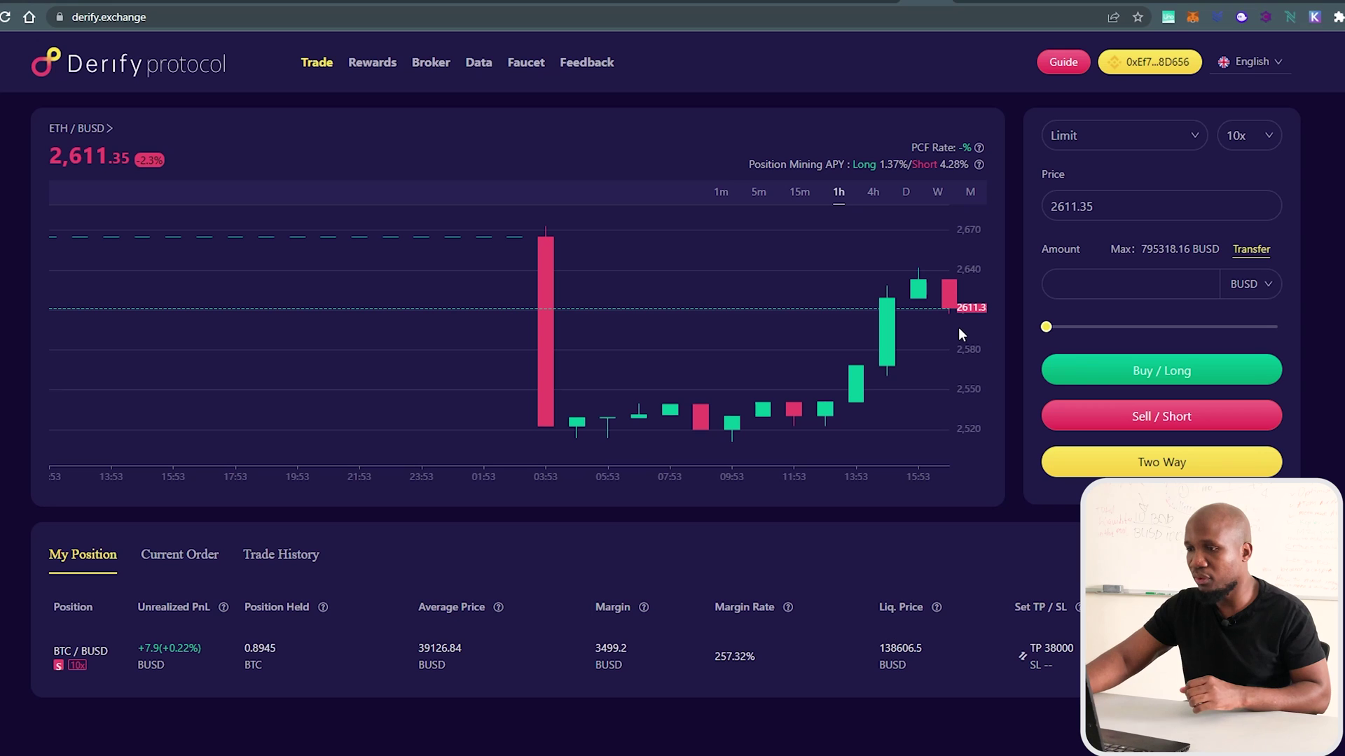
{"action": "scroll", "coordinate": [953, 333], "scroll_direction": "down", "scroll_amount": 2}
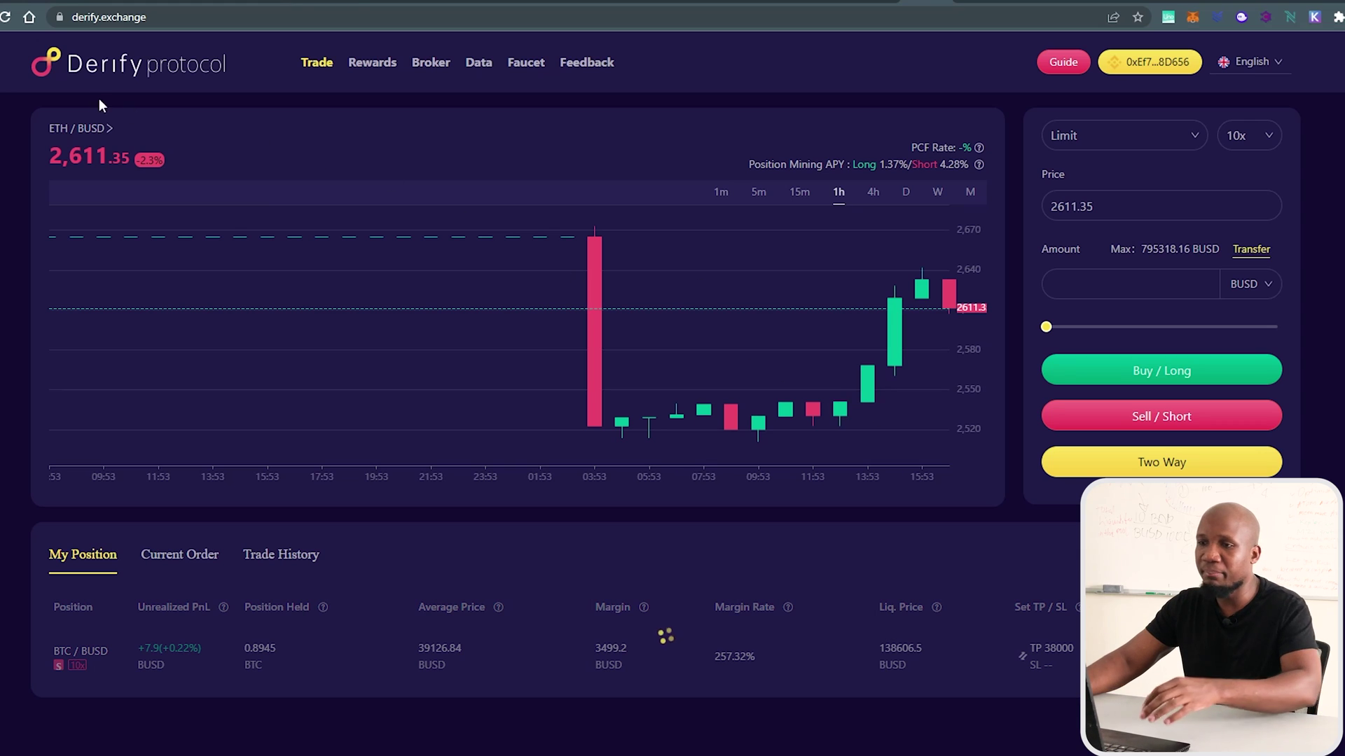
View Juno's one-month price chart on Osmosis Info.
{"action": "left_click", "coordinate": [81, 4]}
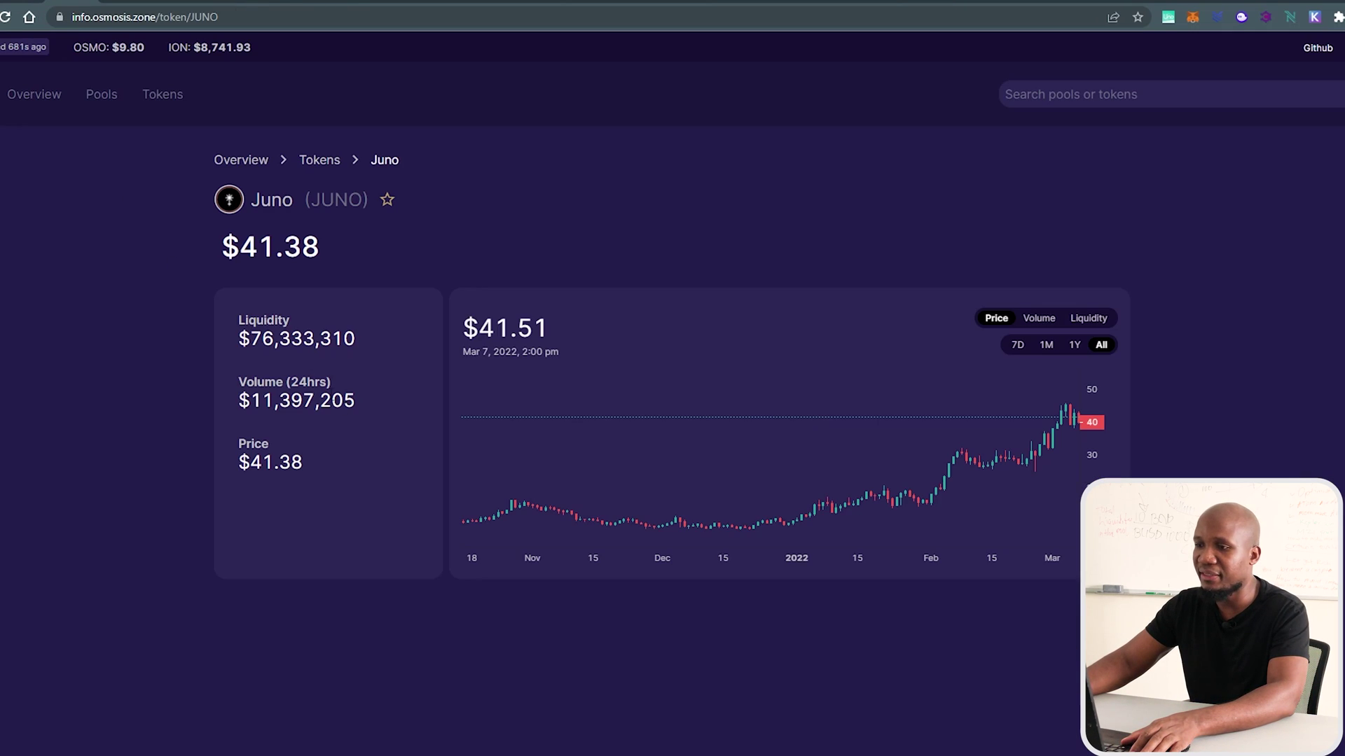
{"action": "left_click", "coordinate": [1043, 358]}
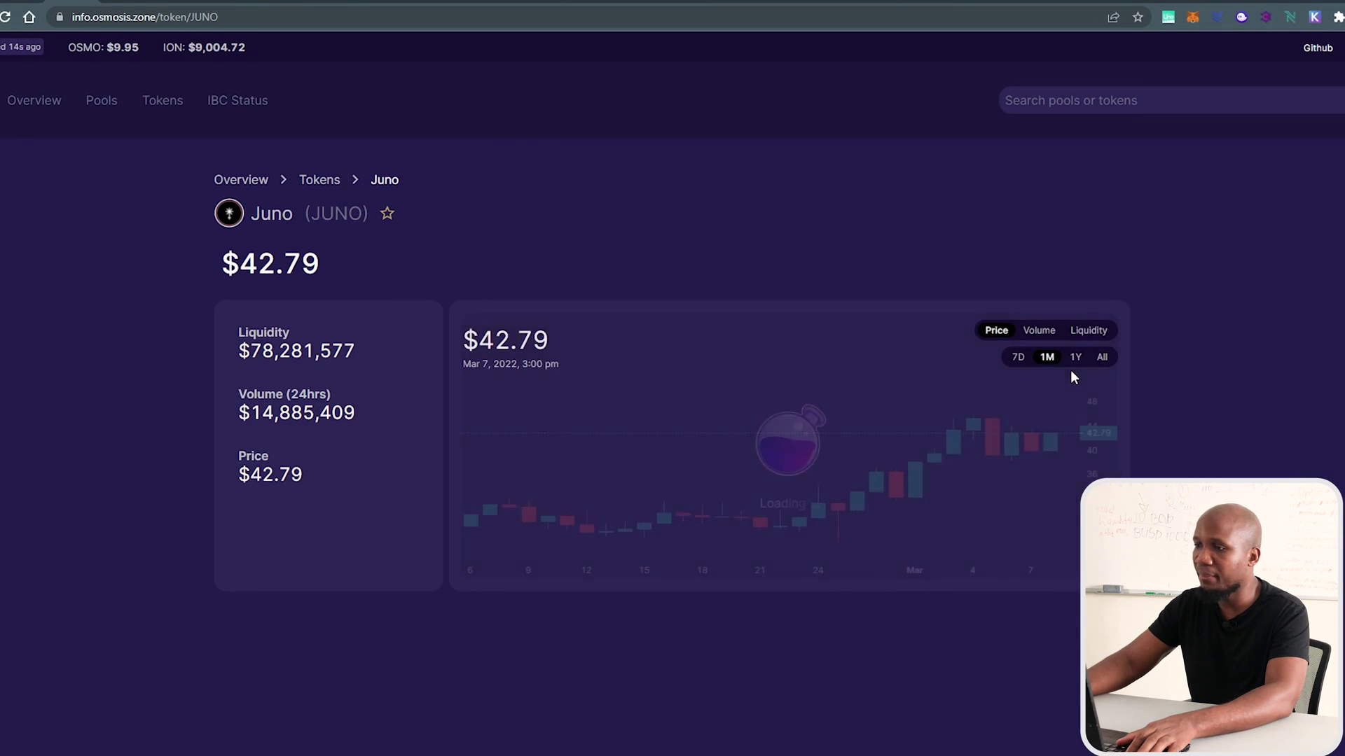
{"action": "scroll", "coordinate": [931, 468], "scroll_direction": "down", "scroll_amount": 3}
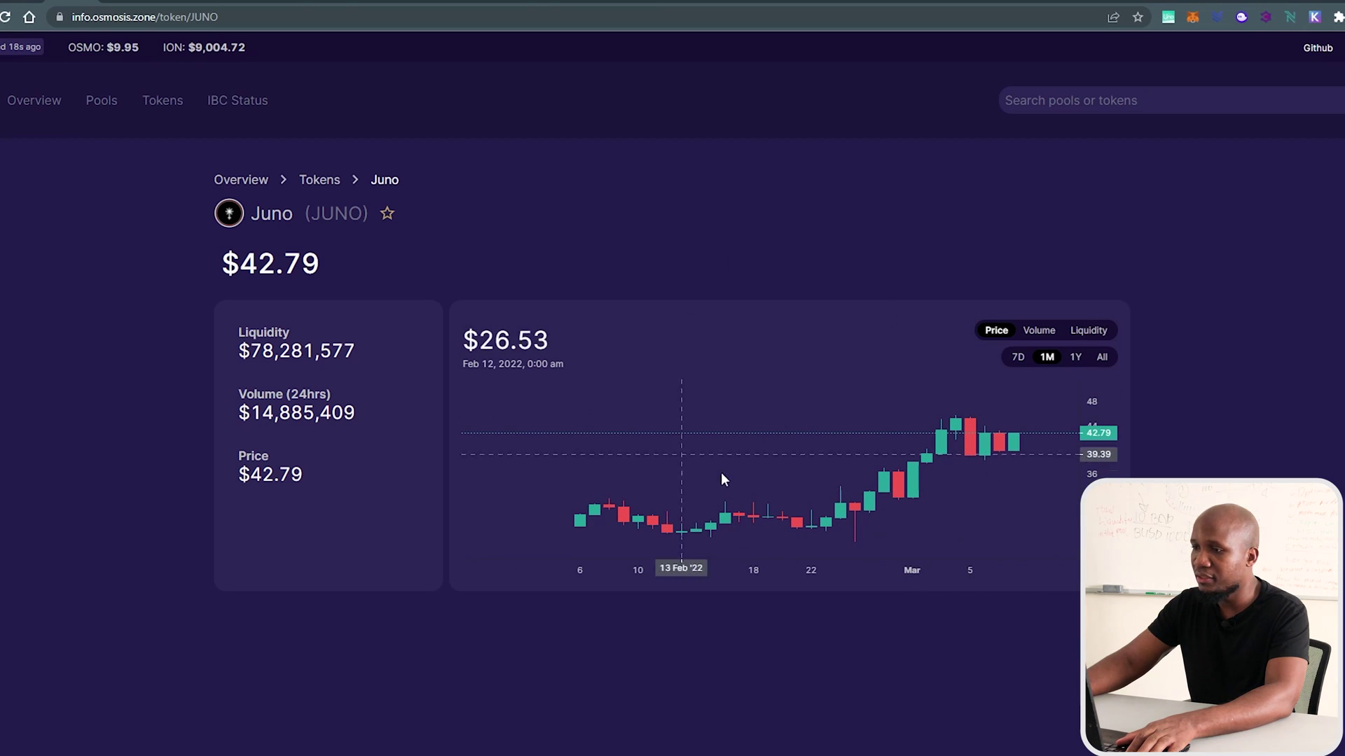
{"action": "scroll", "coordinate": [983, 448], "scroll_direction": "up", "scroll_amount": 3}
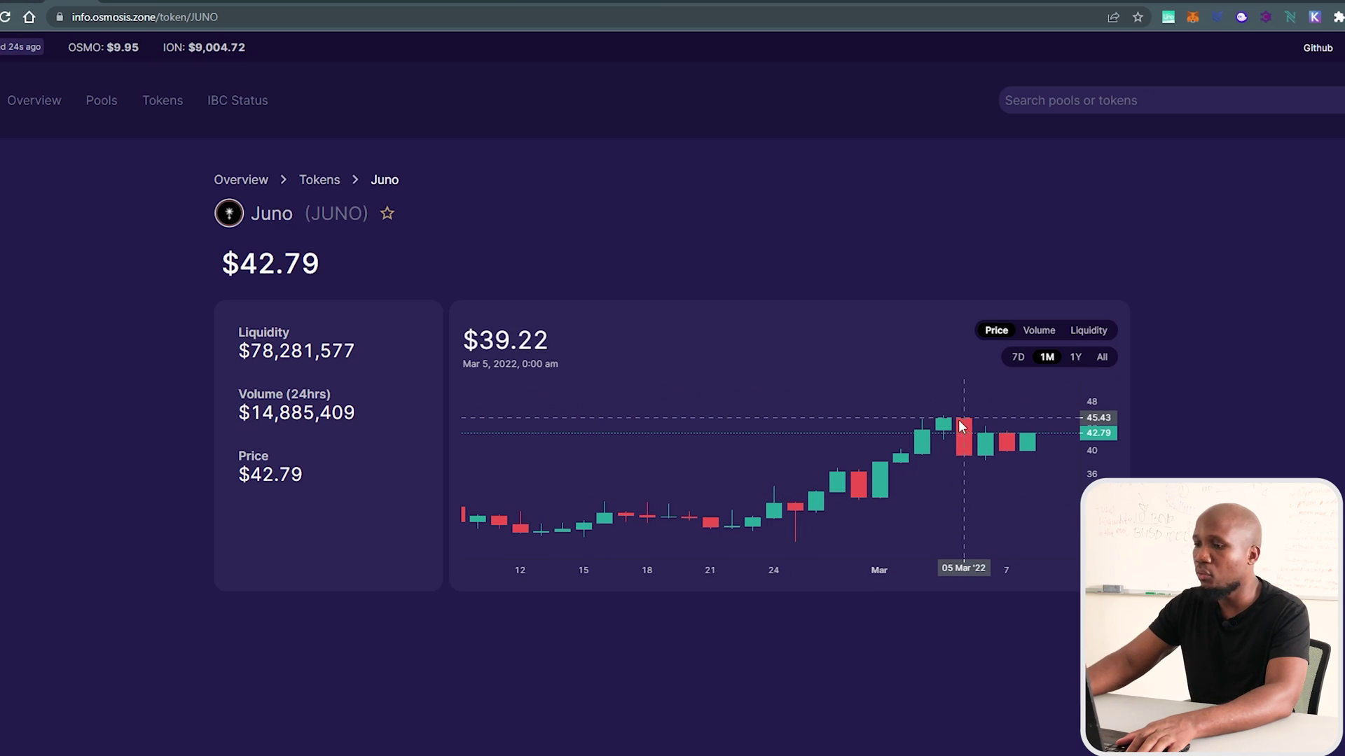
{"action": "scroll", "coordinate": [942, 472], "scroll_direction": "up", "scroll_amount": 2}
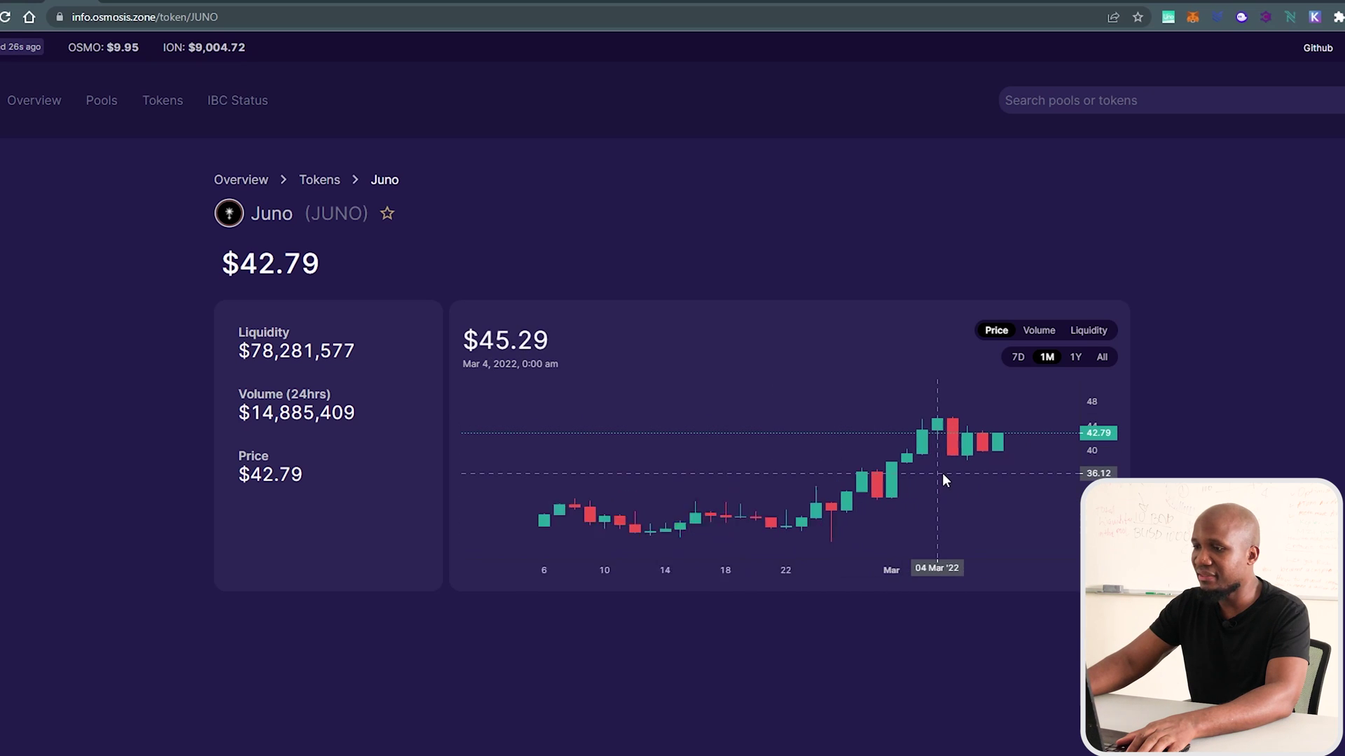
Switch Juno's chart to all-time history, then return to Derify's ETH/BUSD trading page.
{"action": "left_click", "coordinate": [1101, 356]}
{"action": "scroll", "coordinate": [1018, 514], "scroll_direction": "down", "scroll_amount": 3}
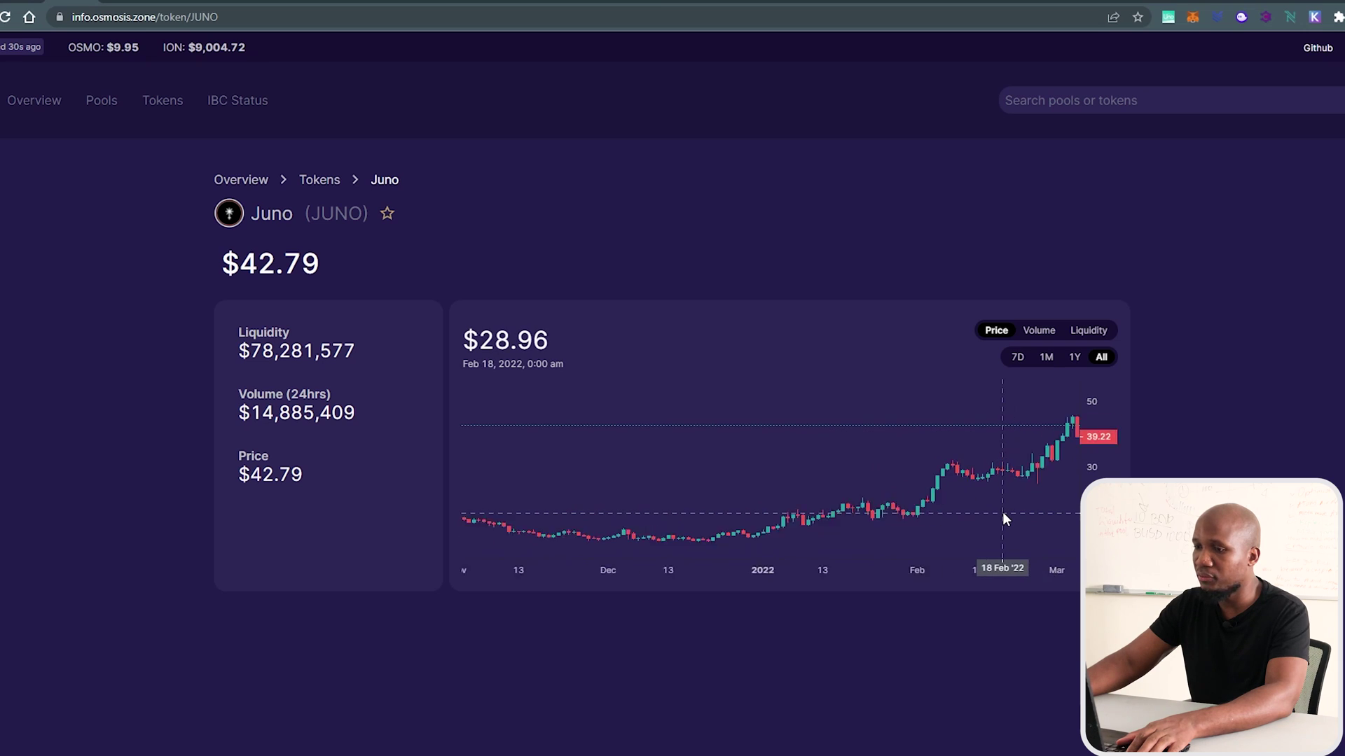
{"action": "scroll", "coordinate": [1002, 519], "scroll_direction": "up", "scroll_amount": 2}
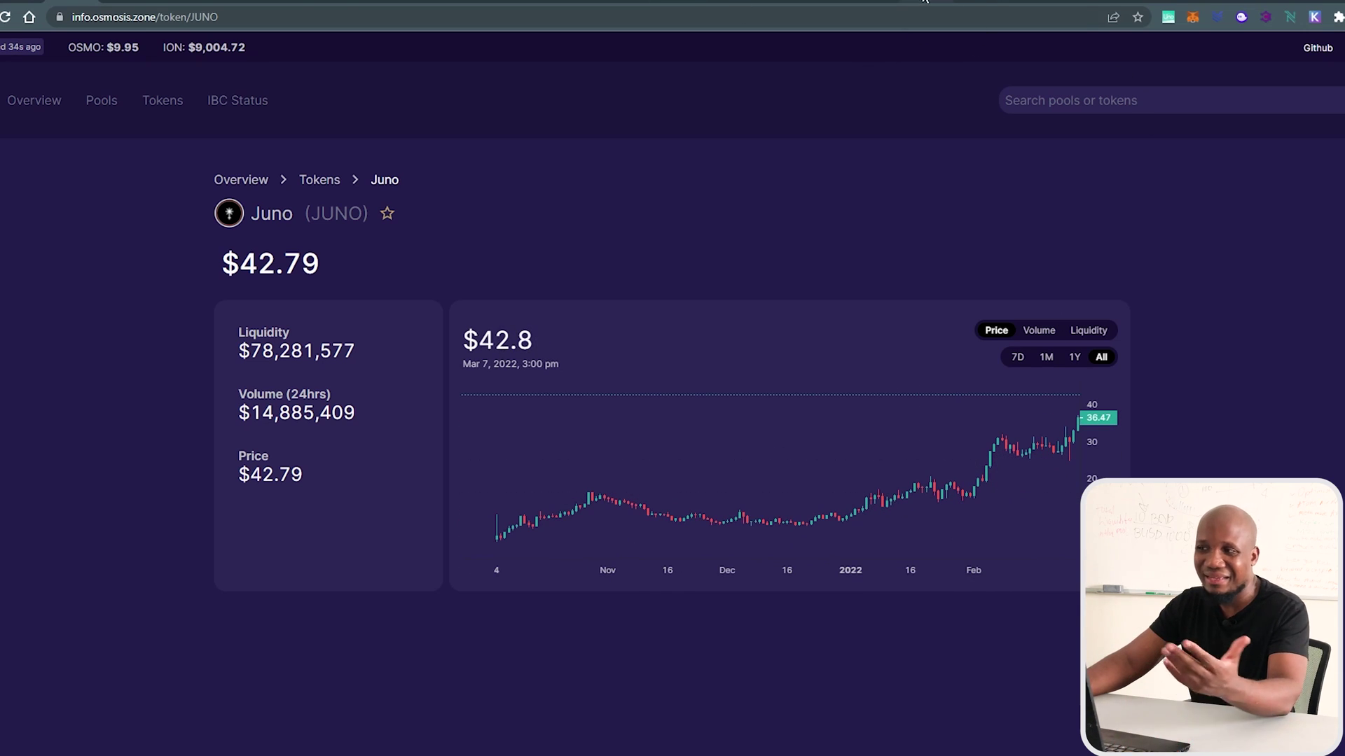
{"action": "left_click", "coordinate": [924, 2]}
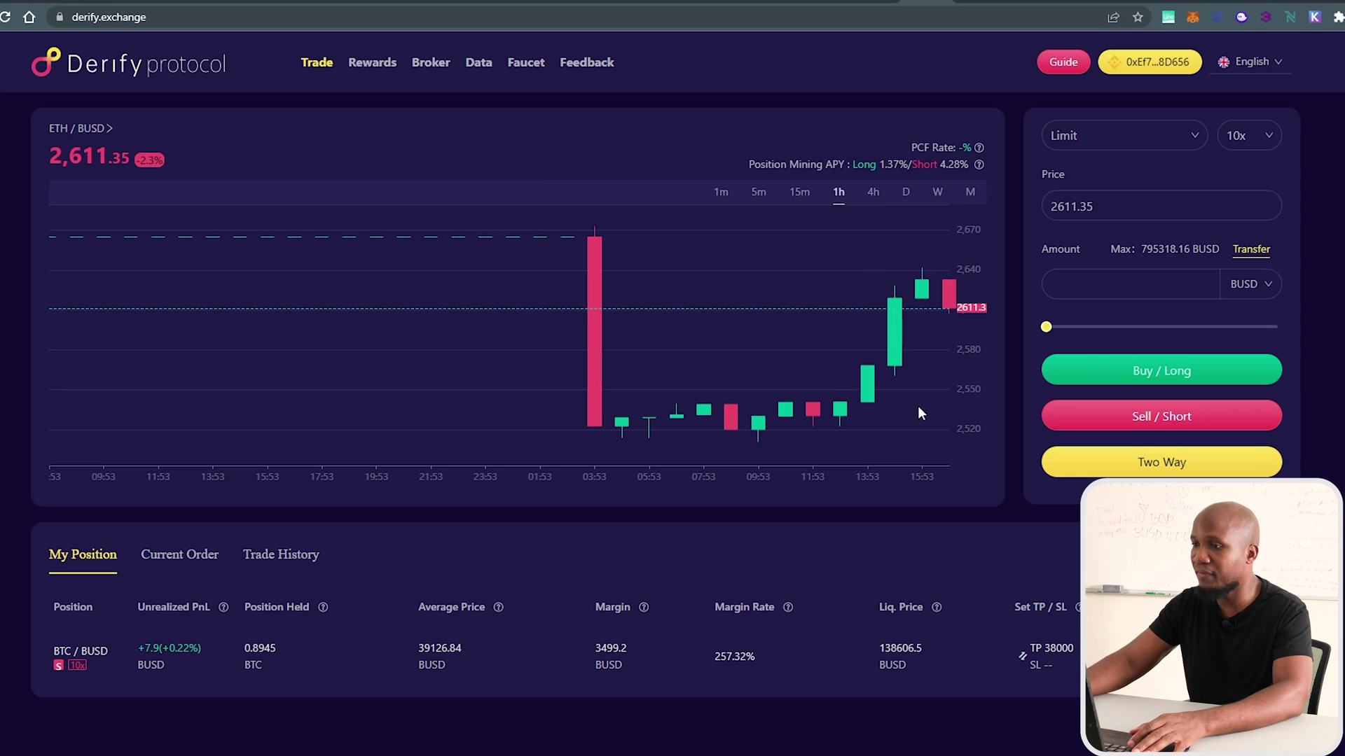
Change the ETH/BUSD limit price from 2611.35 to 2591.35.
{"action": "scroll", "coordinate": [899, 329], "scroll_direction": "up", "scroll_amount": 2}
{"action": "scroll", "coordinate": [922, 346], "scroll_direction": "up", "scroll_amount": 1}
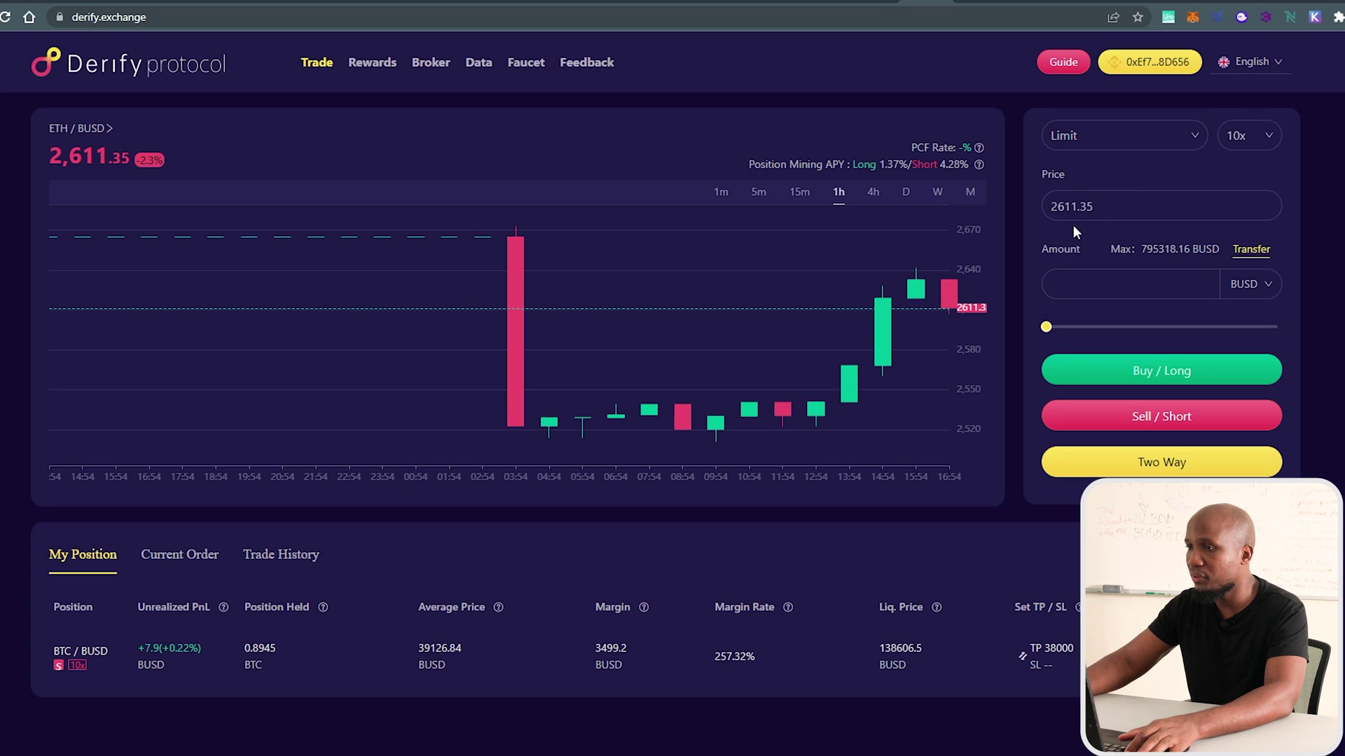
{"action": "left_click", "coordinate": [1064, 206]}
{"action": "key", "text": "BackSpace"}
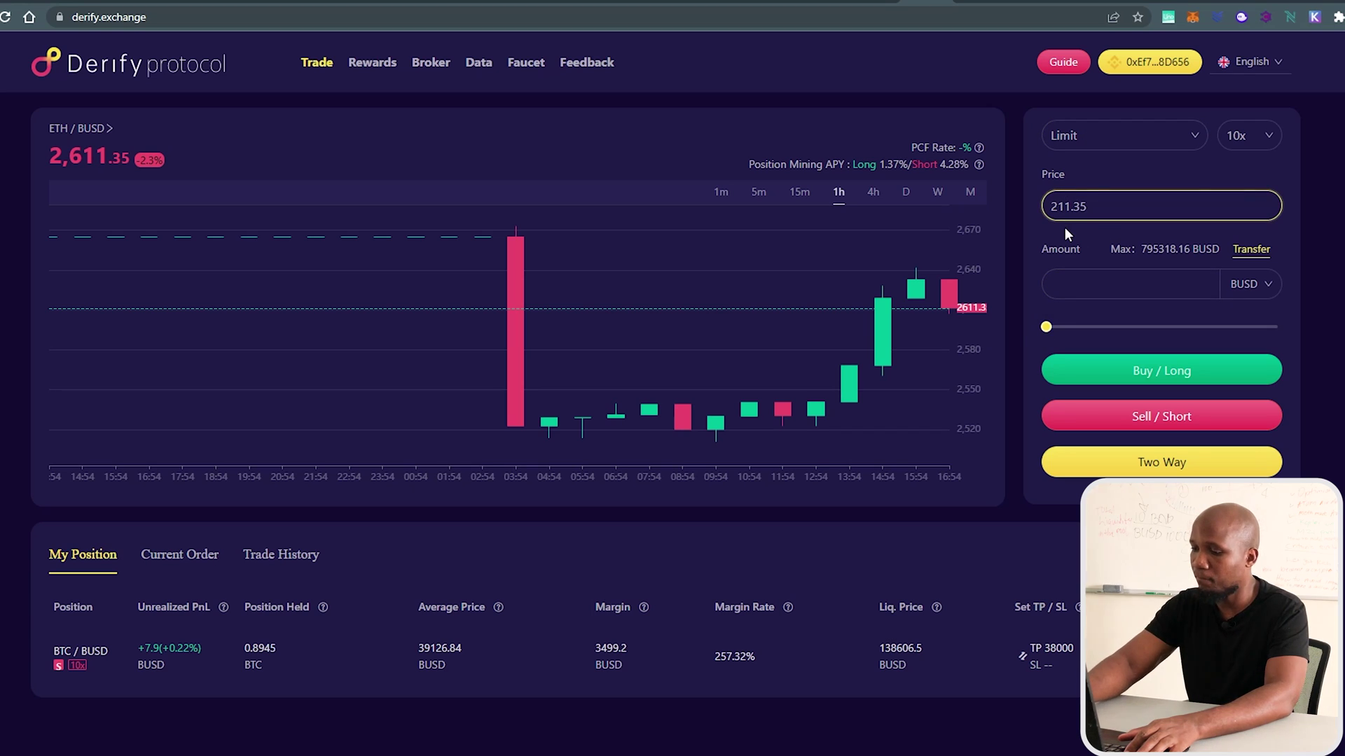
{"action": "type", "text": "51"}
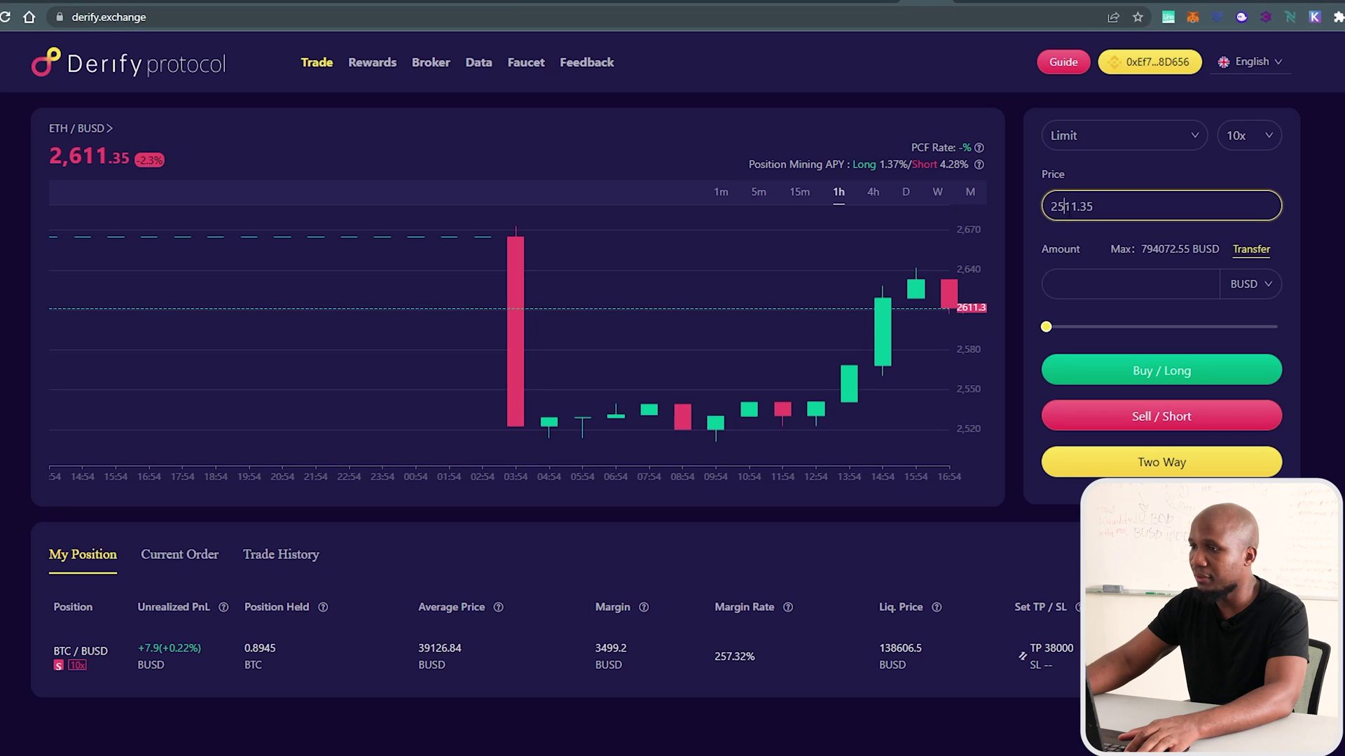
{"action": "key", "text": "BackSpace"}
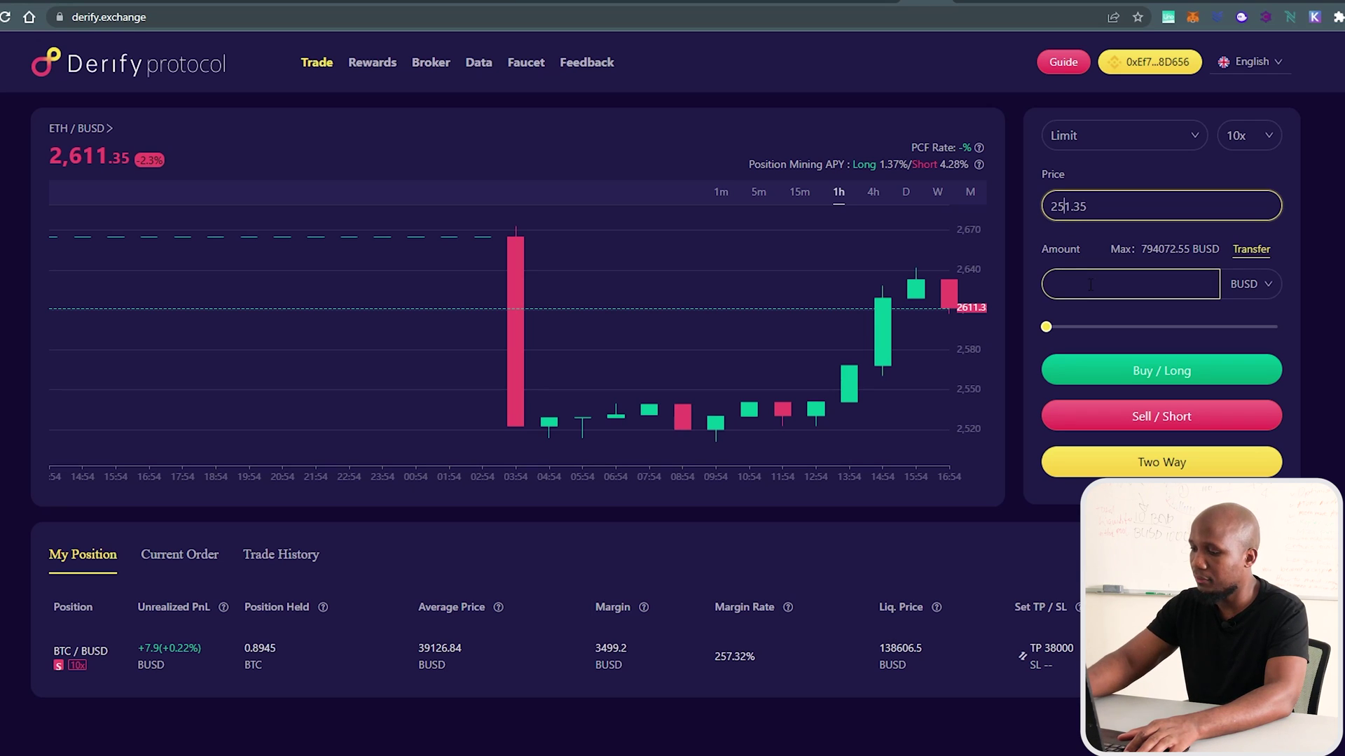
{"action": "type", "text": "9"}
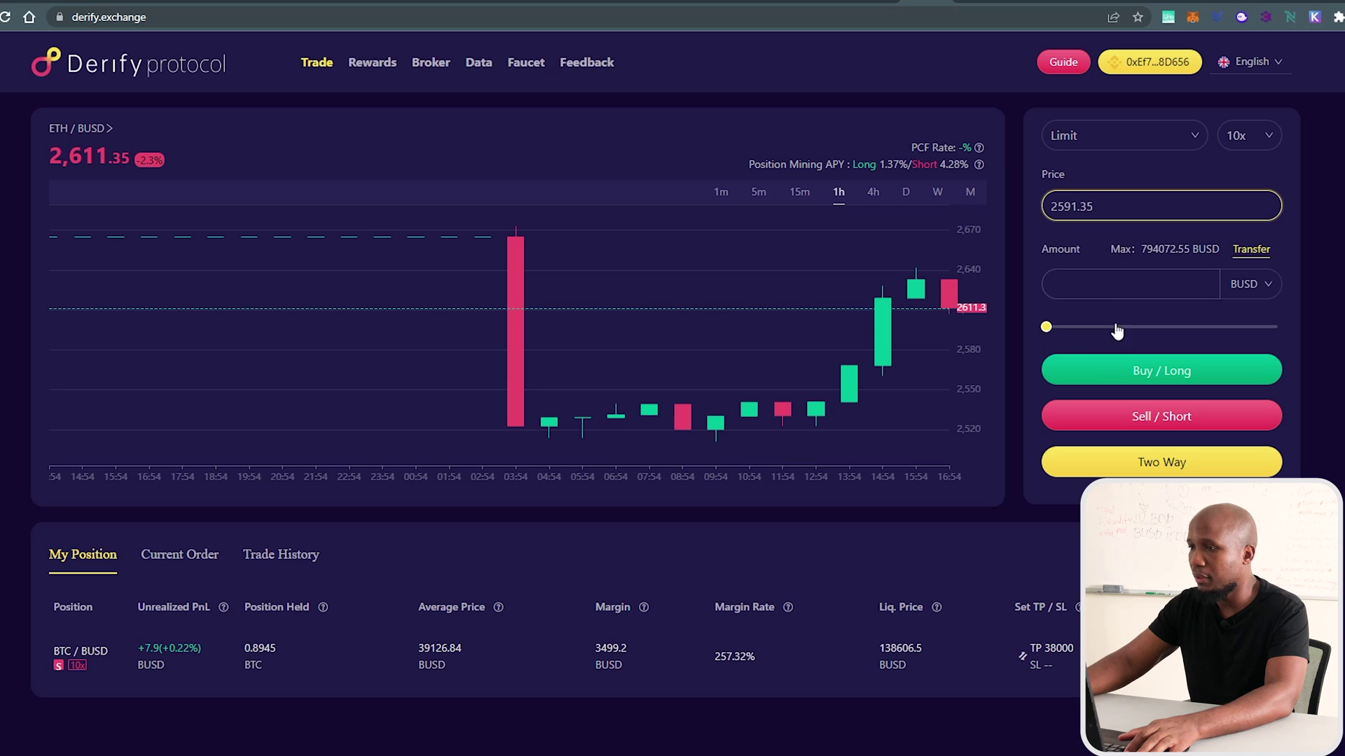
Submit a 3000 BUSD Sell / Short limit order, confirm it and dismiss the success message.
{"action": "left_click", "coordinate": [1105, 275]}
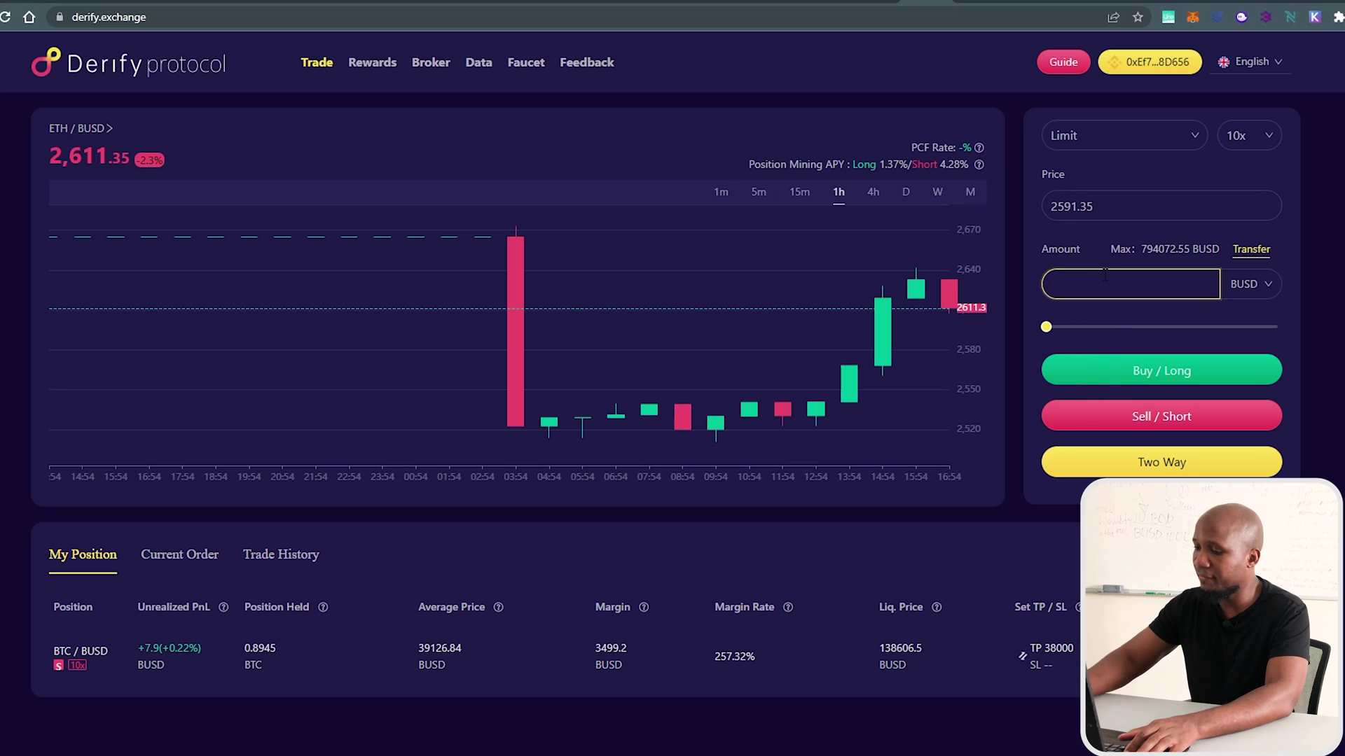
{"action": "type", "text": "3000"}
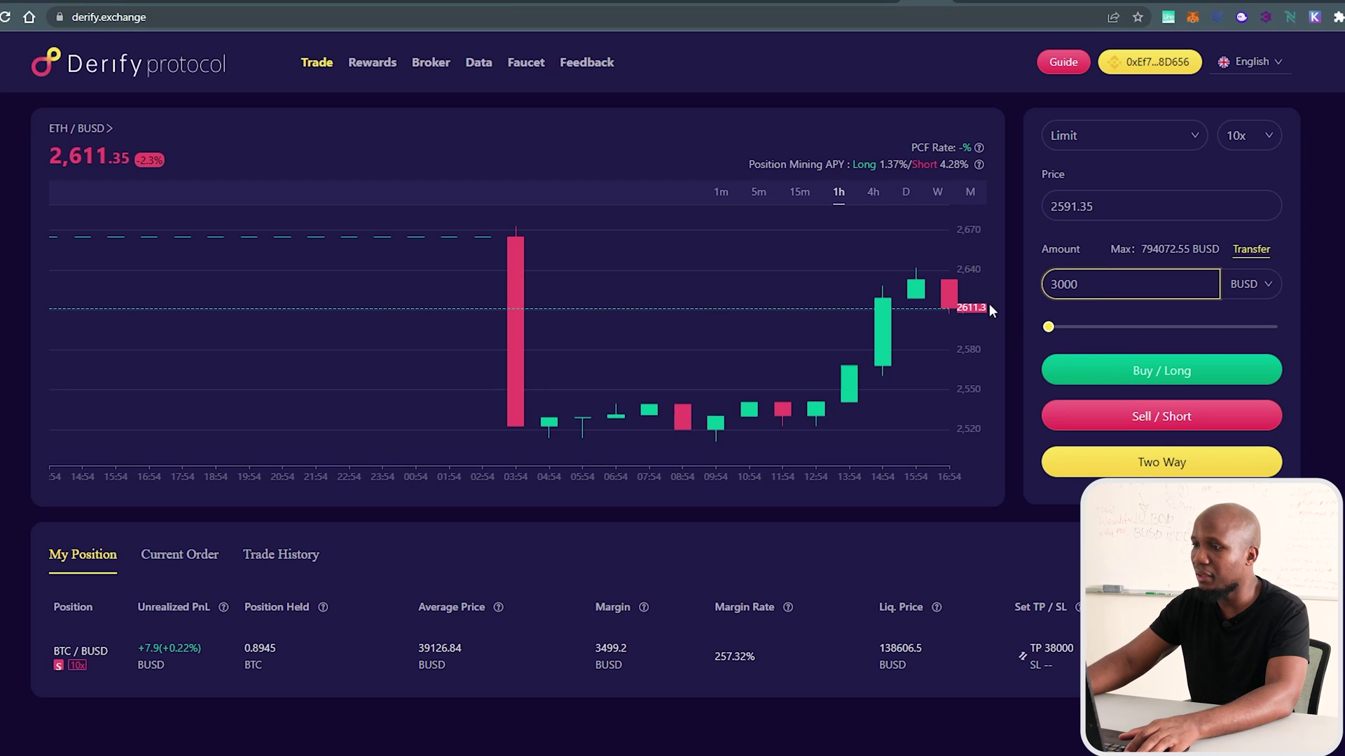
{"action": "left_click", "coordinate": [1130, 416]}
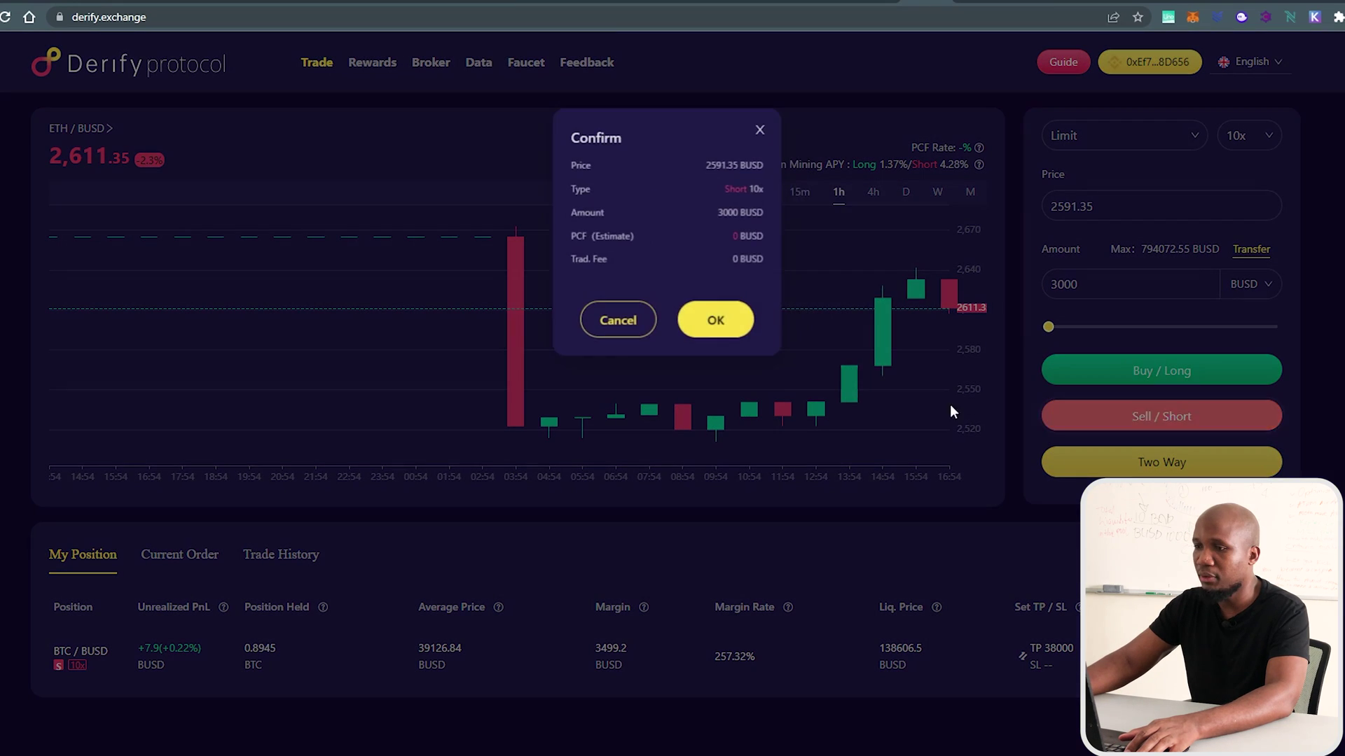
{"action": "left_click", "coordinate": [711, 318]}
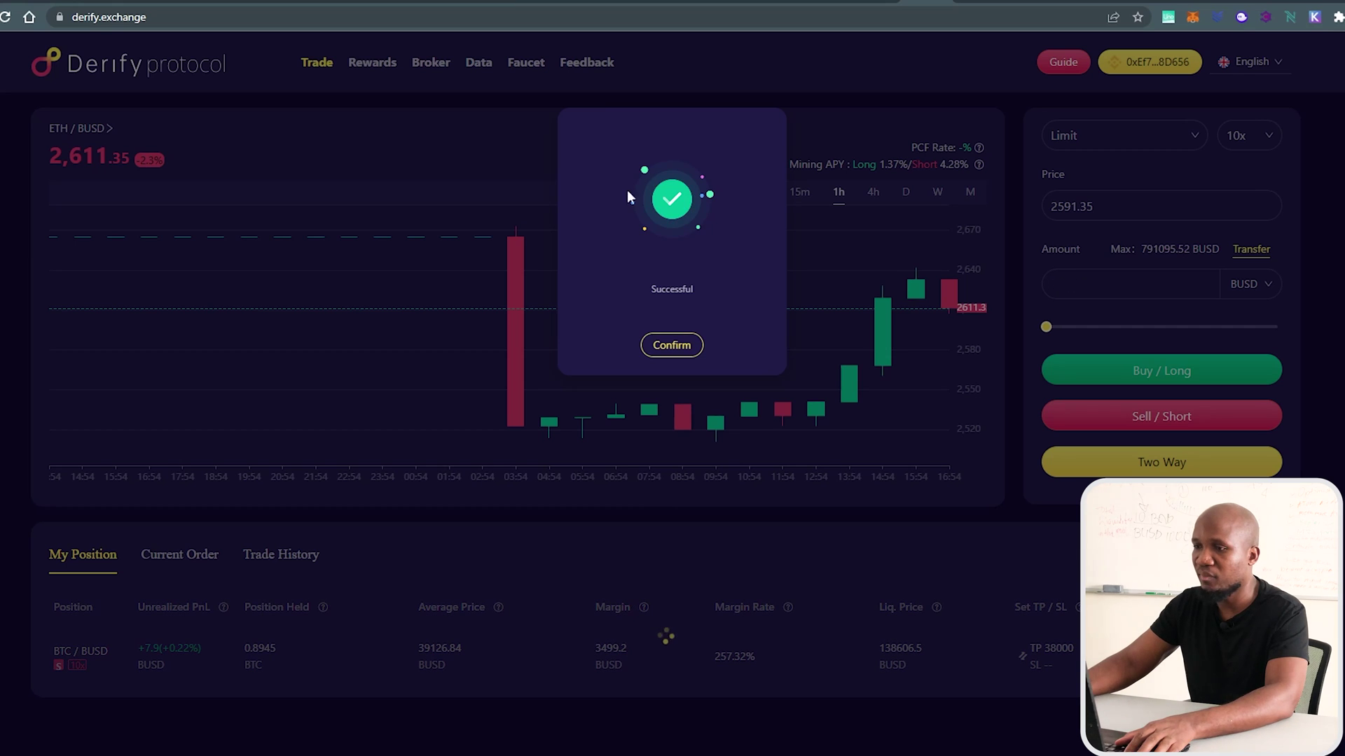
{"action": "left_click", "coordinate": [389, 450]}
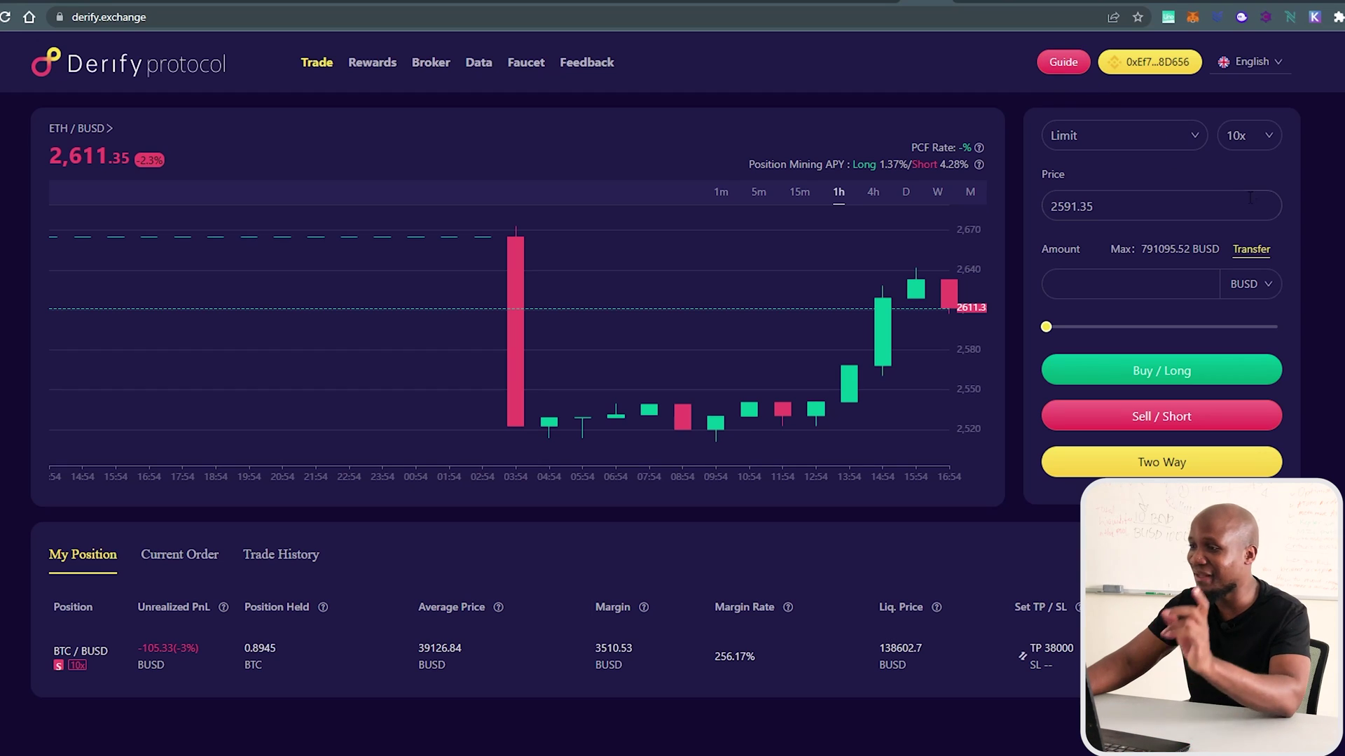
Enter 5000 BUSD in the margin account Transfer and submit the deposit.
{"action": "left_click", "coordinate": [1252, 250]}
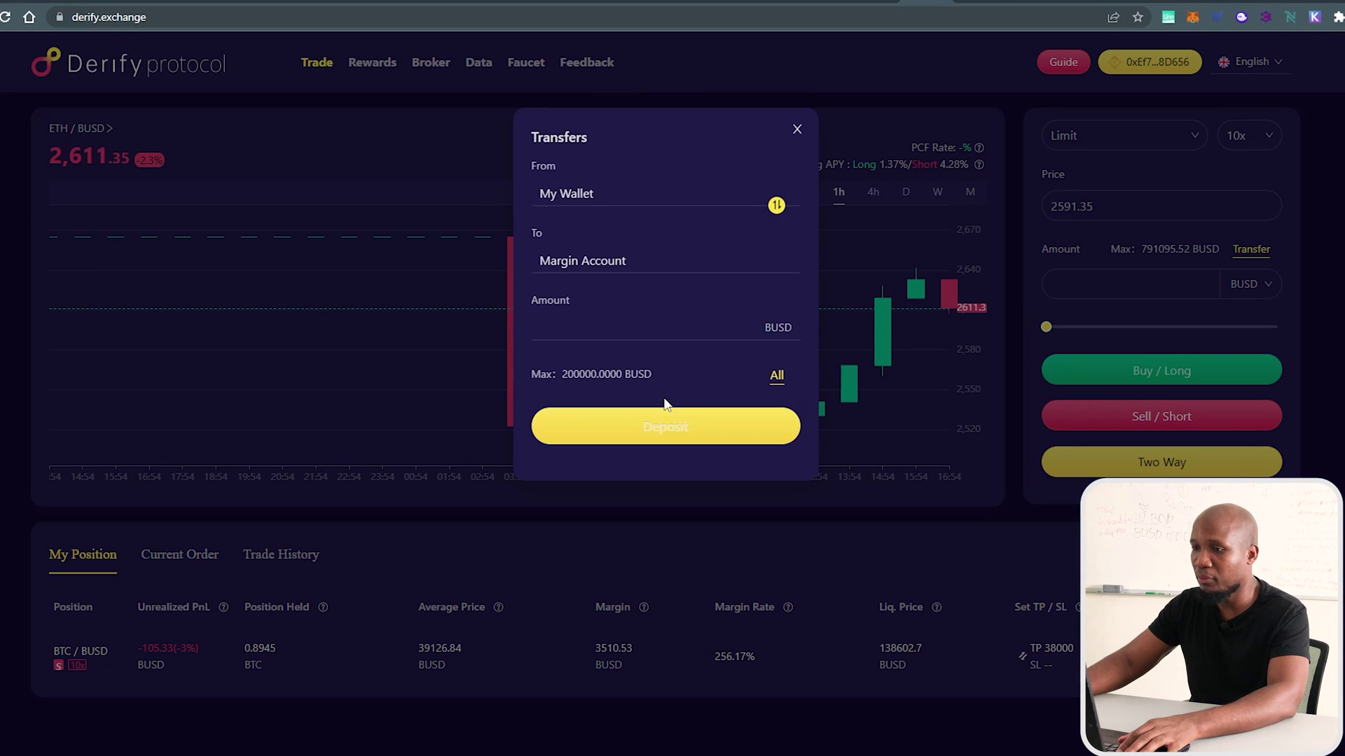
{"action": "type", "text": "5000"}
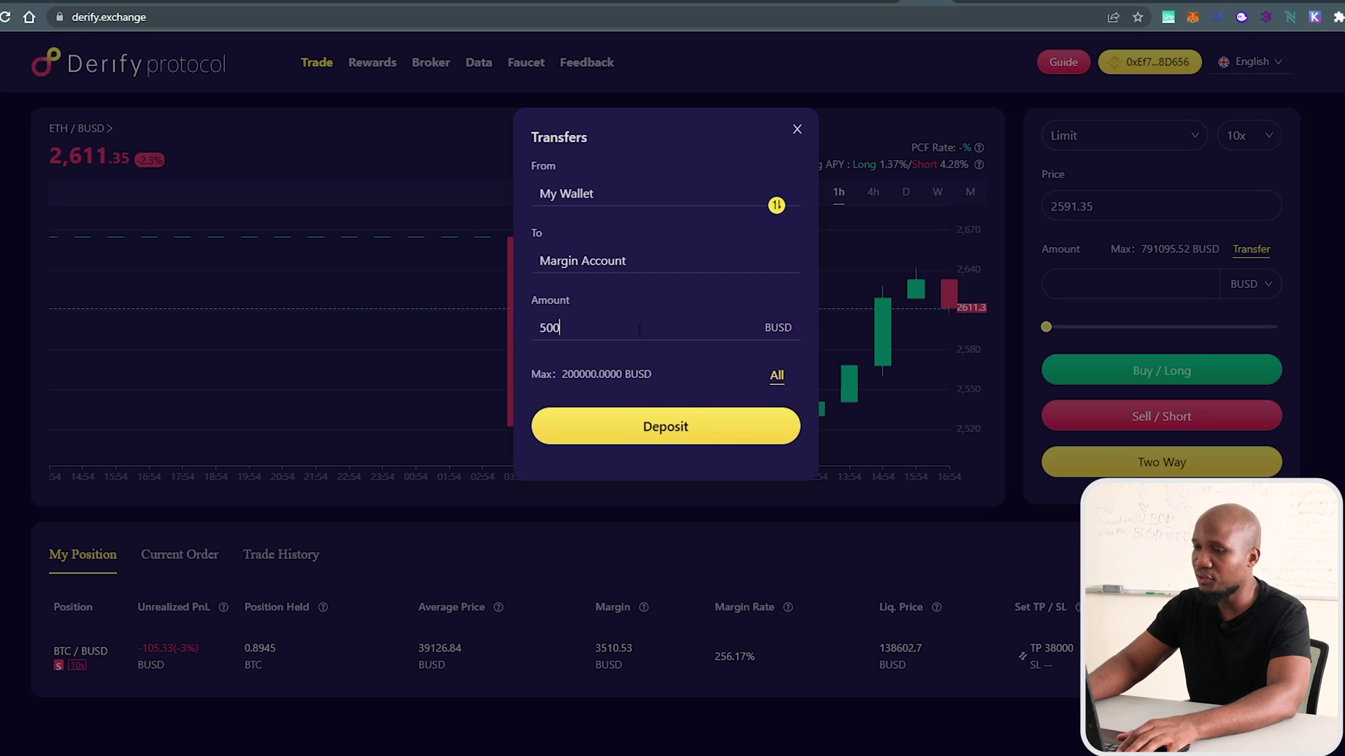
{"action": "left_click", "coordinate": [652, 428]}
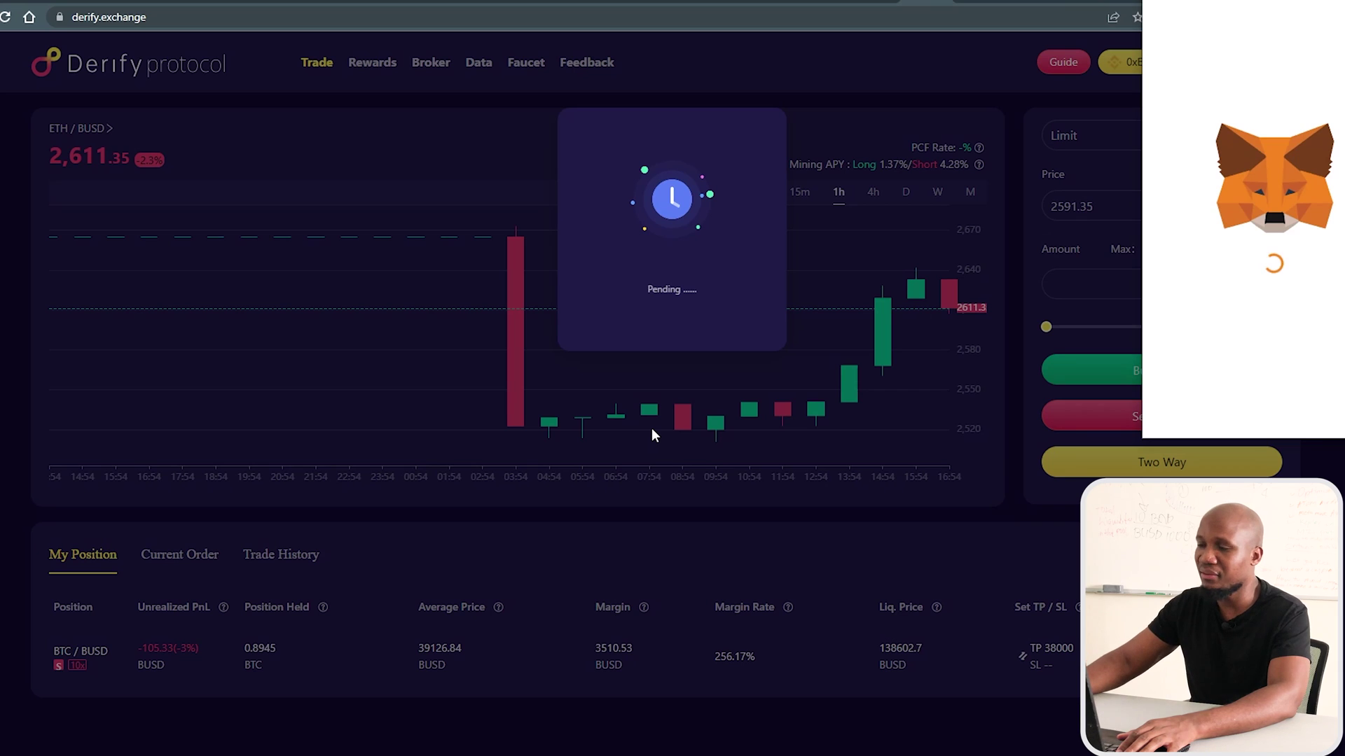
Approve BUSD access and the pending order in MetaMask, then close the Transfer dialog.
{"action": "scroll", "coordinate": [1247, 280], "scroll_direction": "down", "scroll_amount": 3}
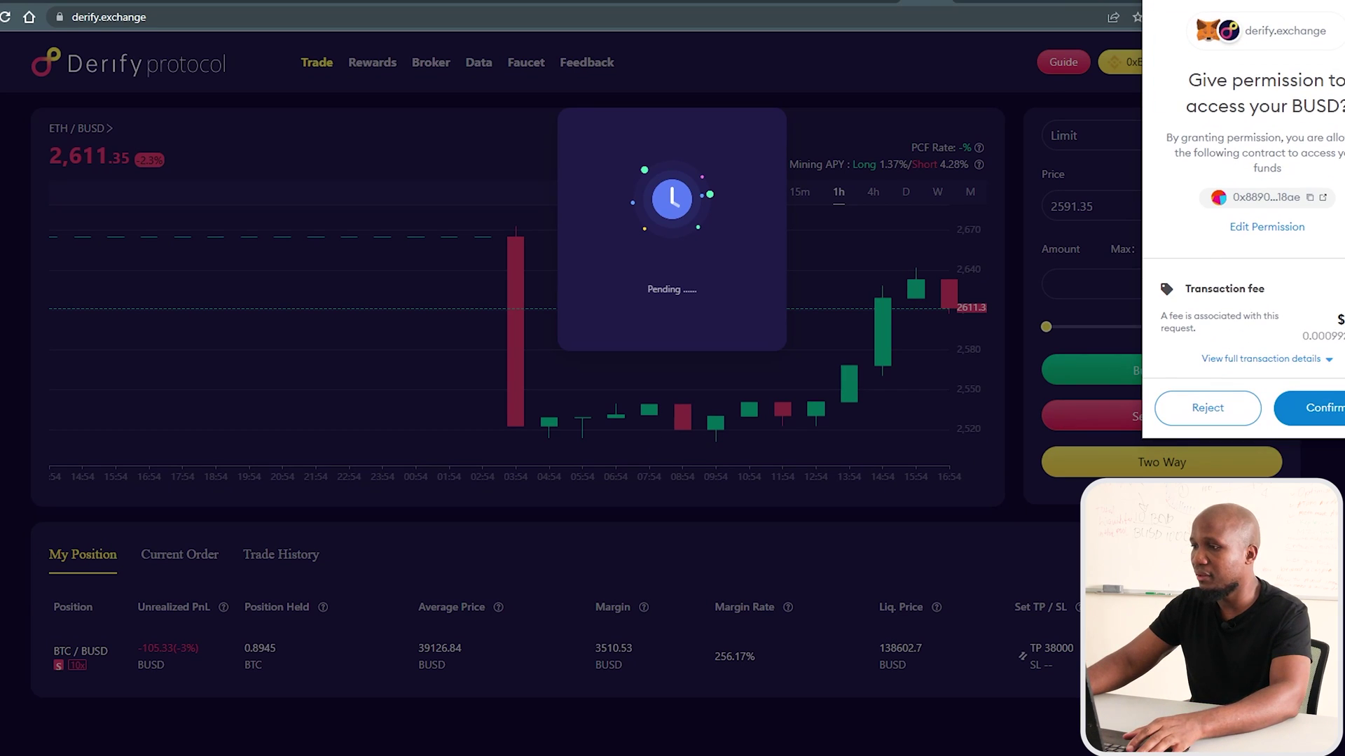
{"action": "left_click", "coordinate": [1314, 405]}
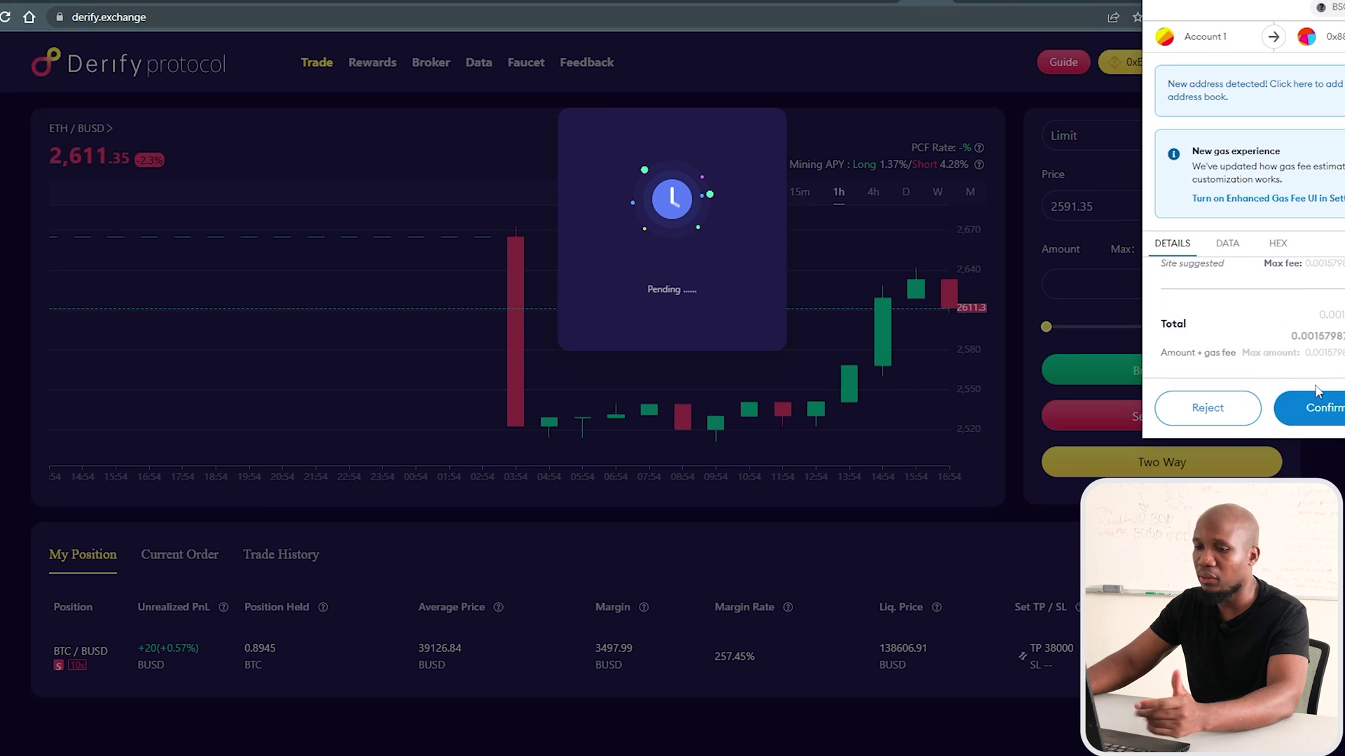
{"action": "left_click", "coordinate": [1316, 405]}
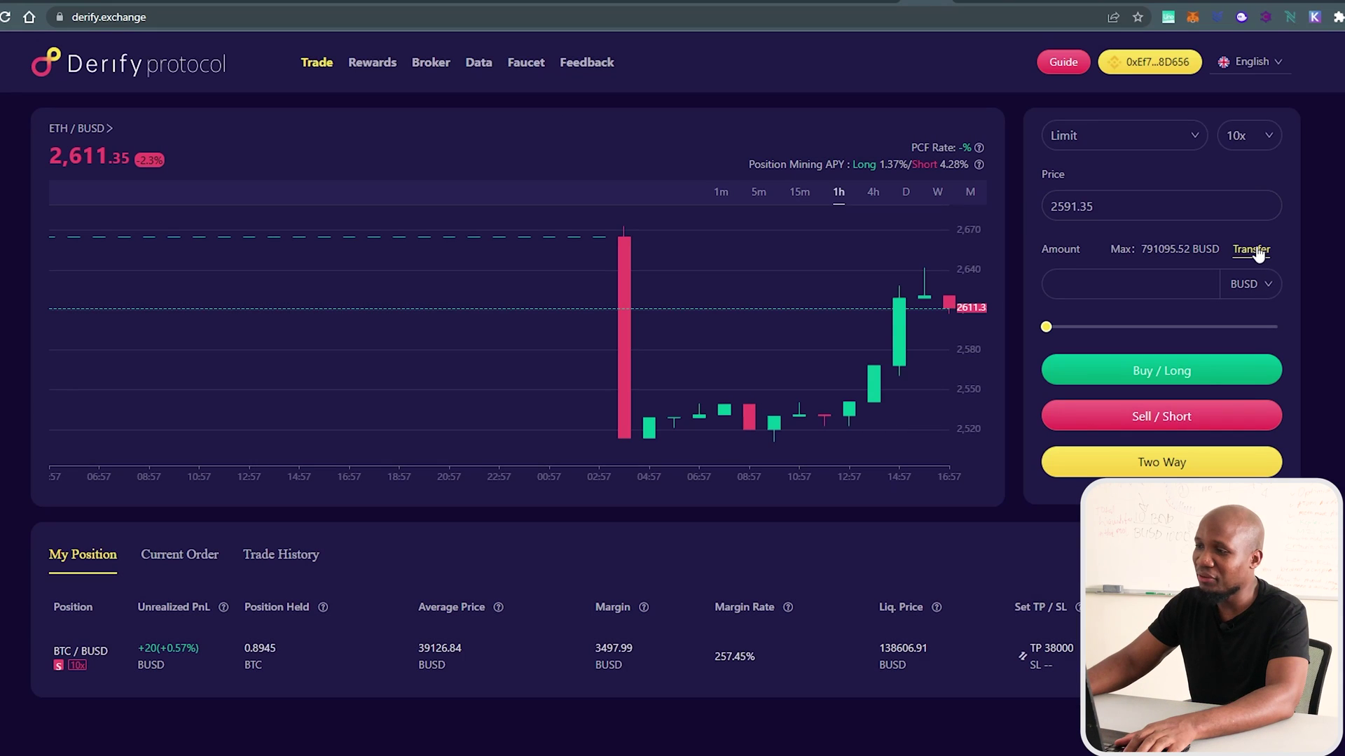
{"action": "left_click", "coordinate": [1252, 250]}
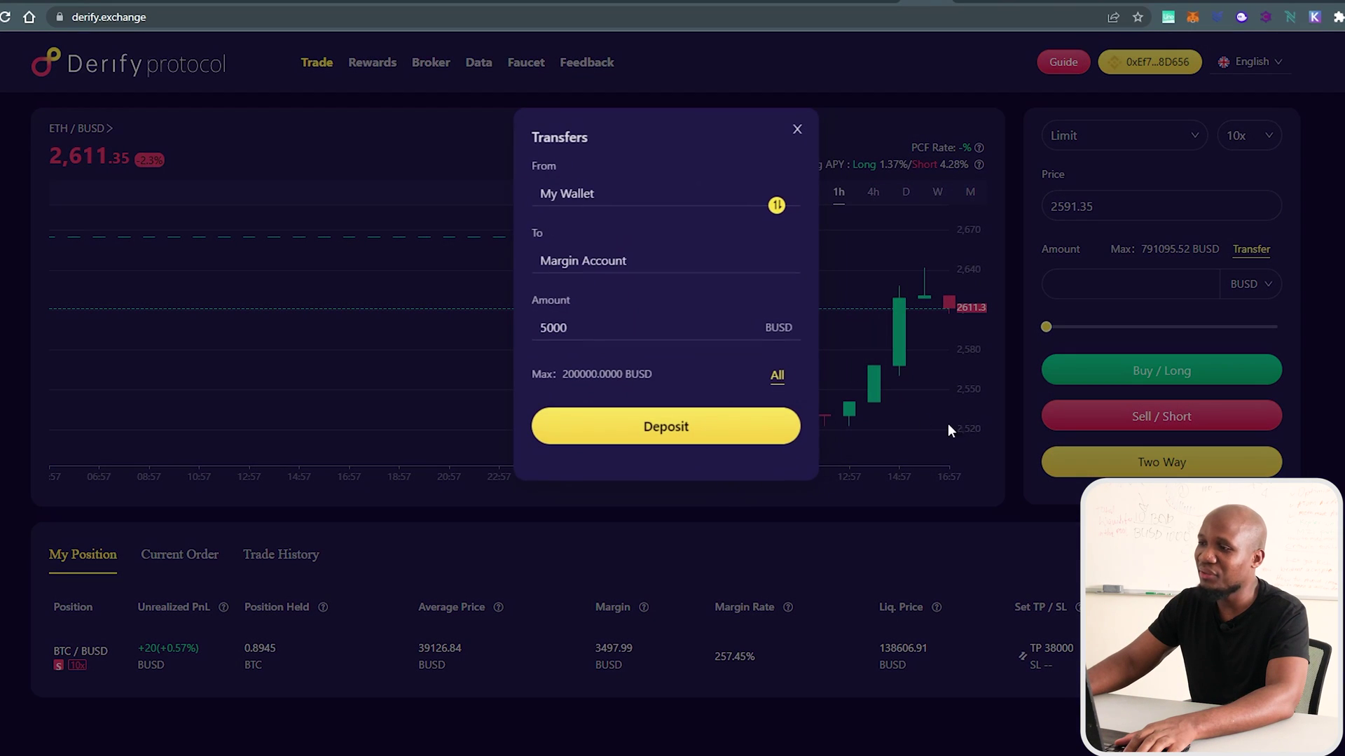
{"action": "left_click", "coordinate": [795, 133]}
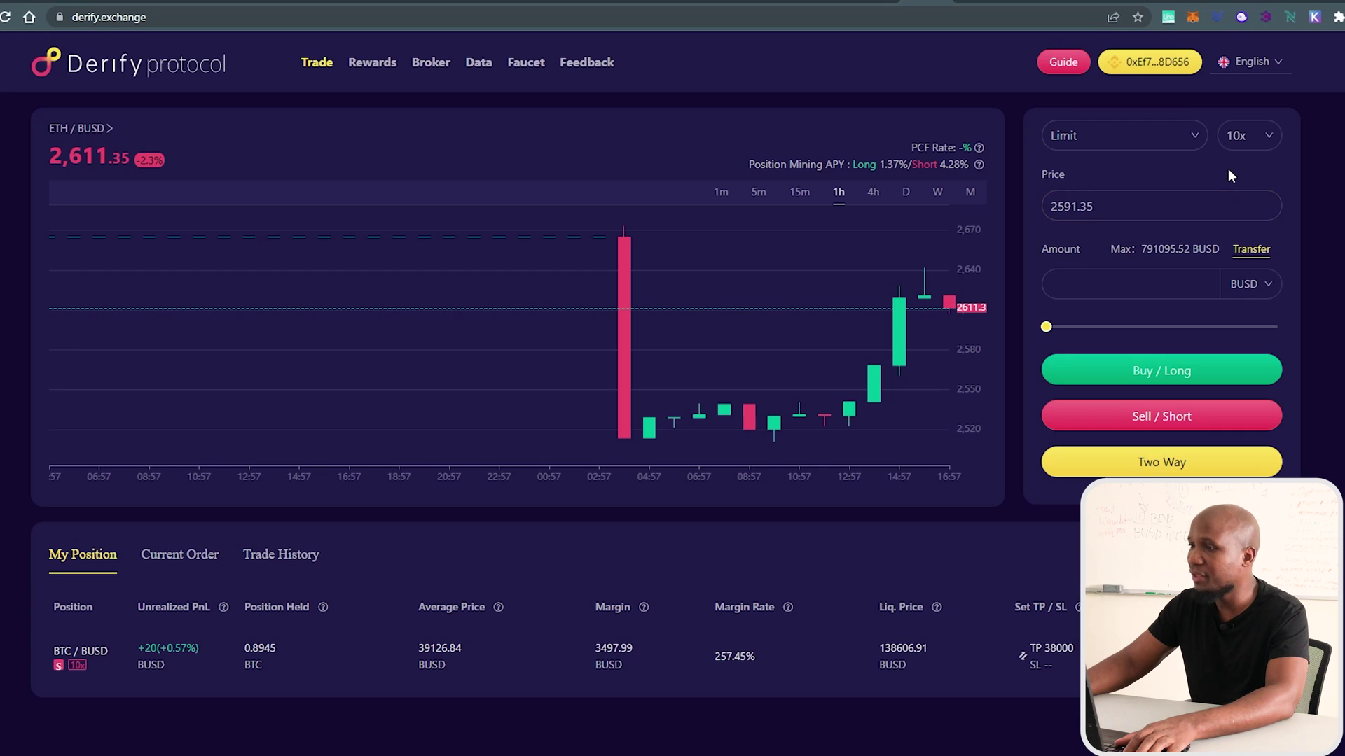
Set up a Market order for 2000 BUSD on ETH/BUSD with 10x leverage.
{"action": "left_click", "coordinate": [1183, 140]}
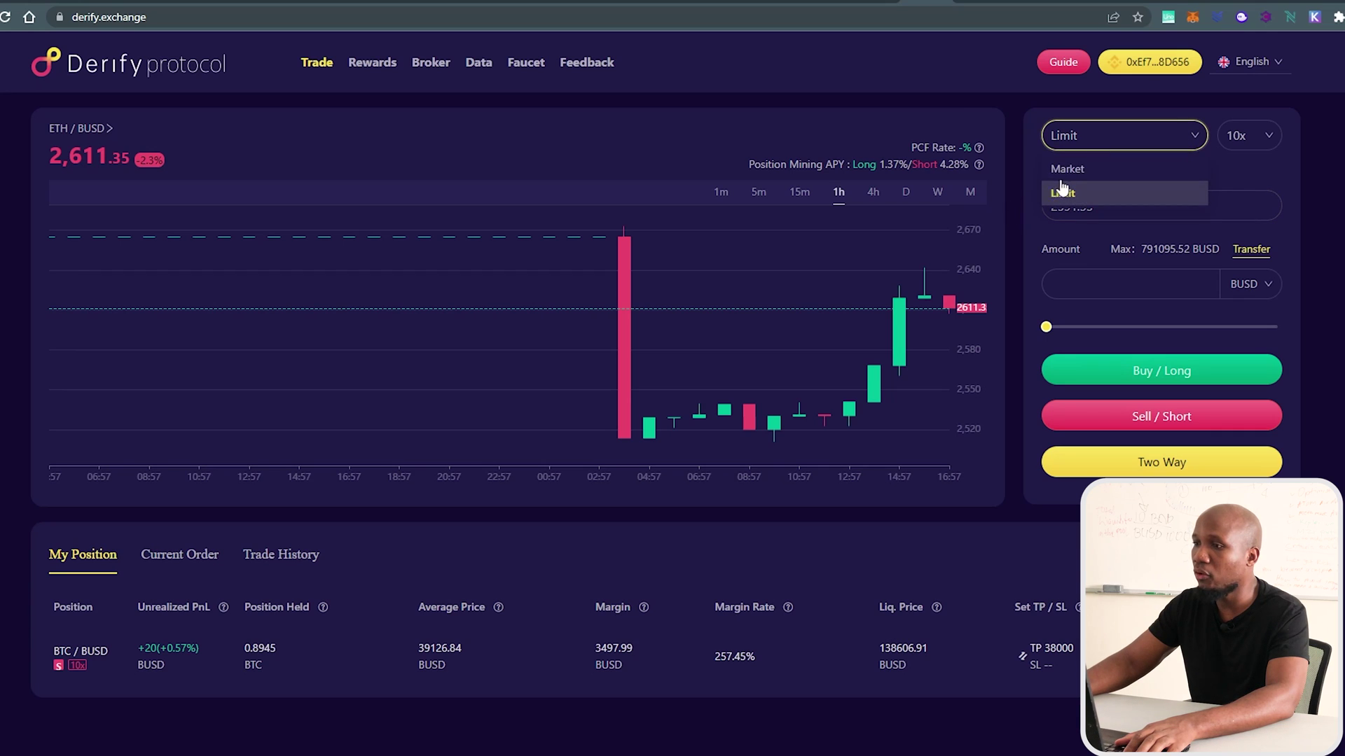
{"action": "left_click", "coordinate": [1069, 169]}
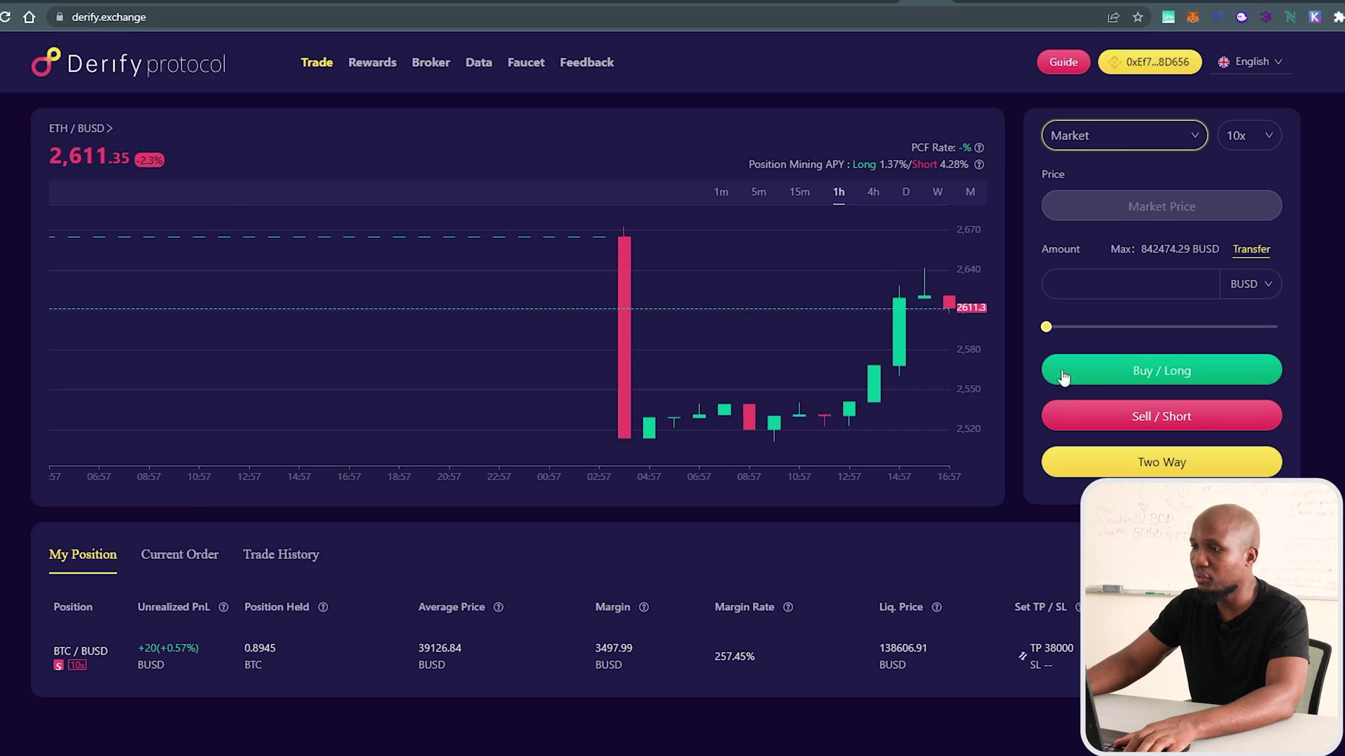
{"action": "left_click", "coordinate": [1105, 293]}
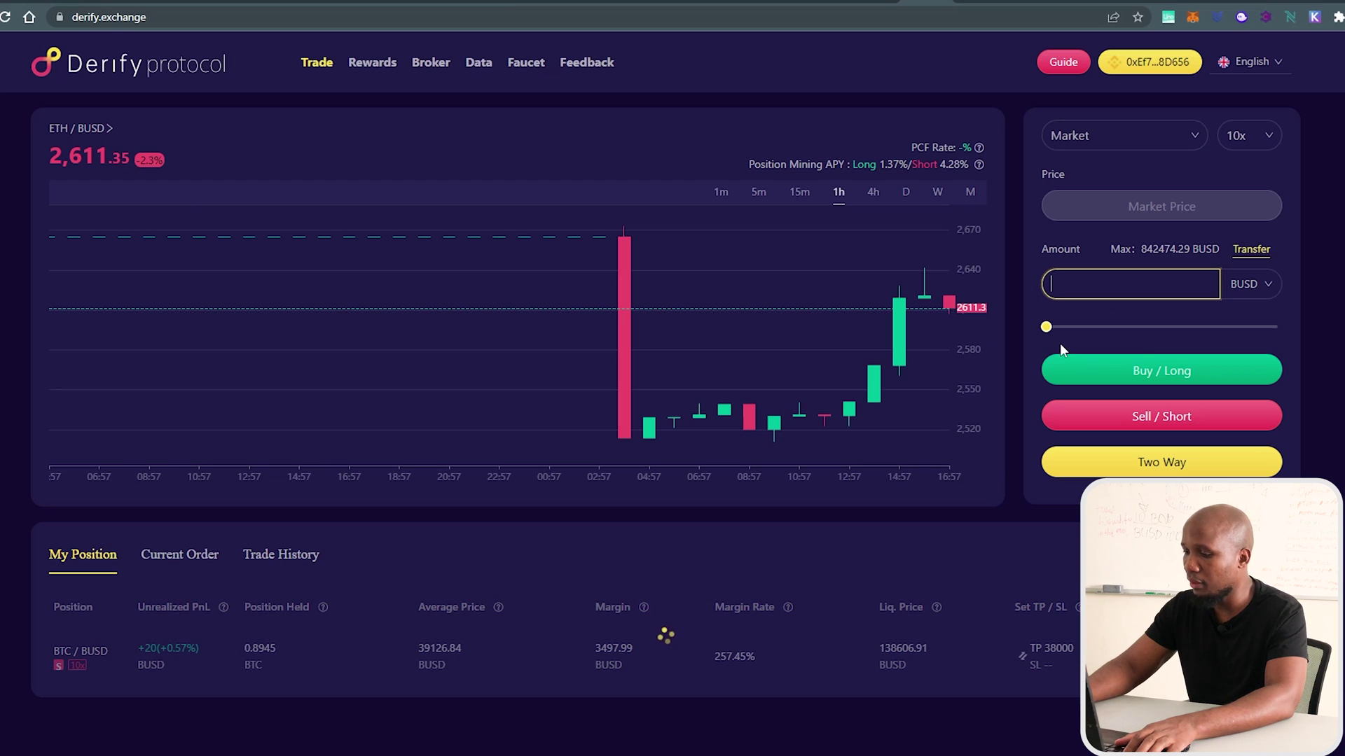
{"action": "type", "text": "2000"}
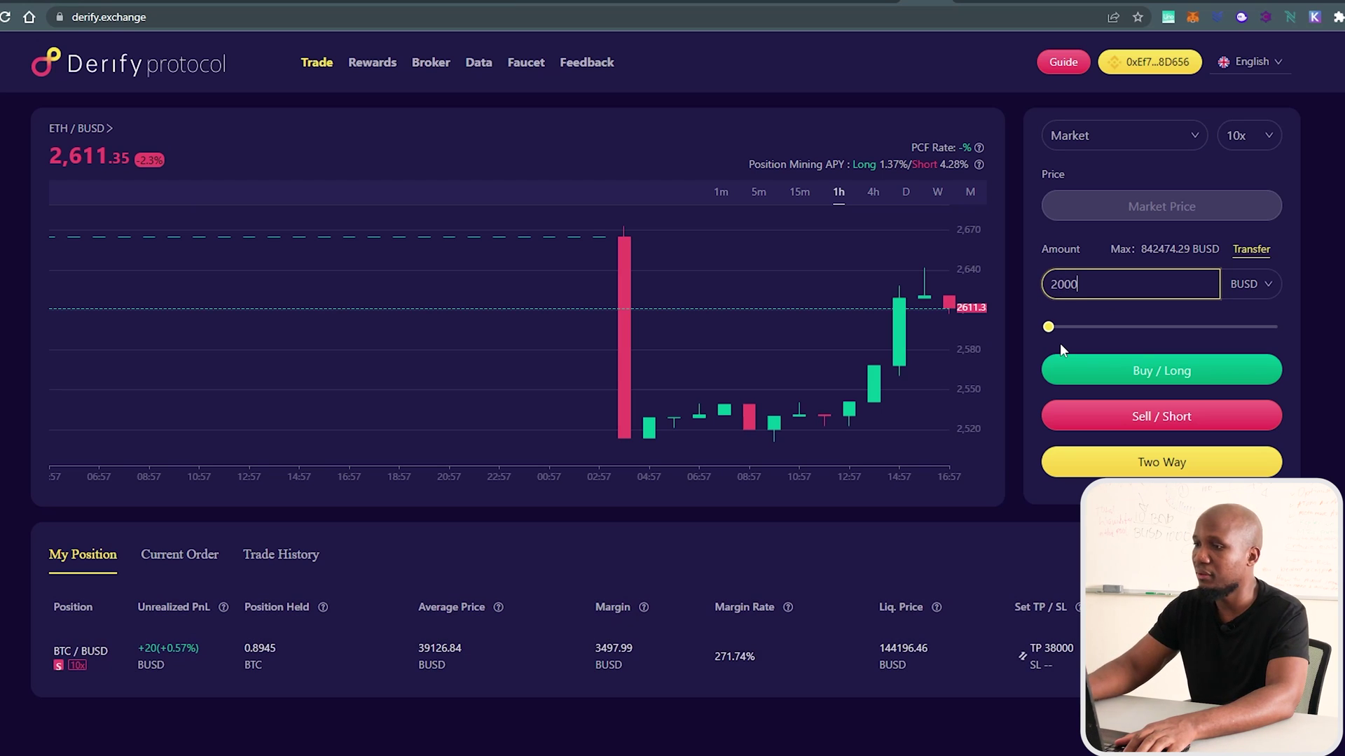
{"action": "left_click", "coordinate": [1239, 135]}
{"action": "left_click", "coordinate": [1237, 168]}
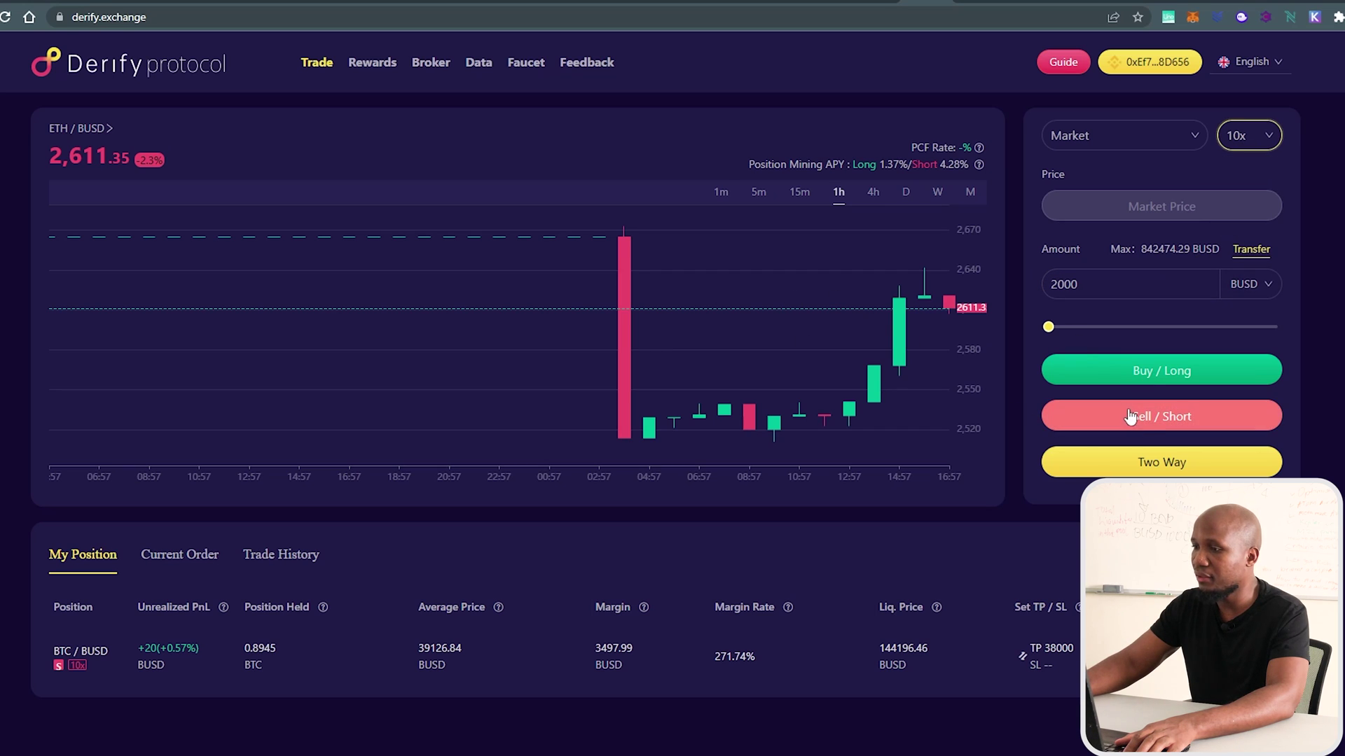
Place the Buy / Long order, confirm it and approve the transaction in MetaMask.
{"action": "left_click", "coordinate": [1163, 370]}
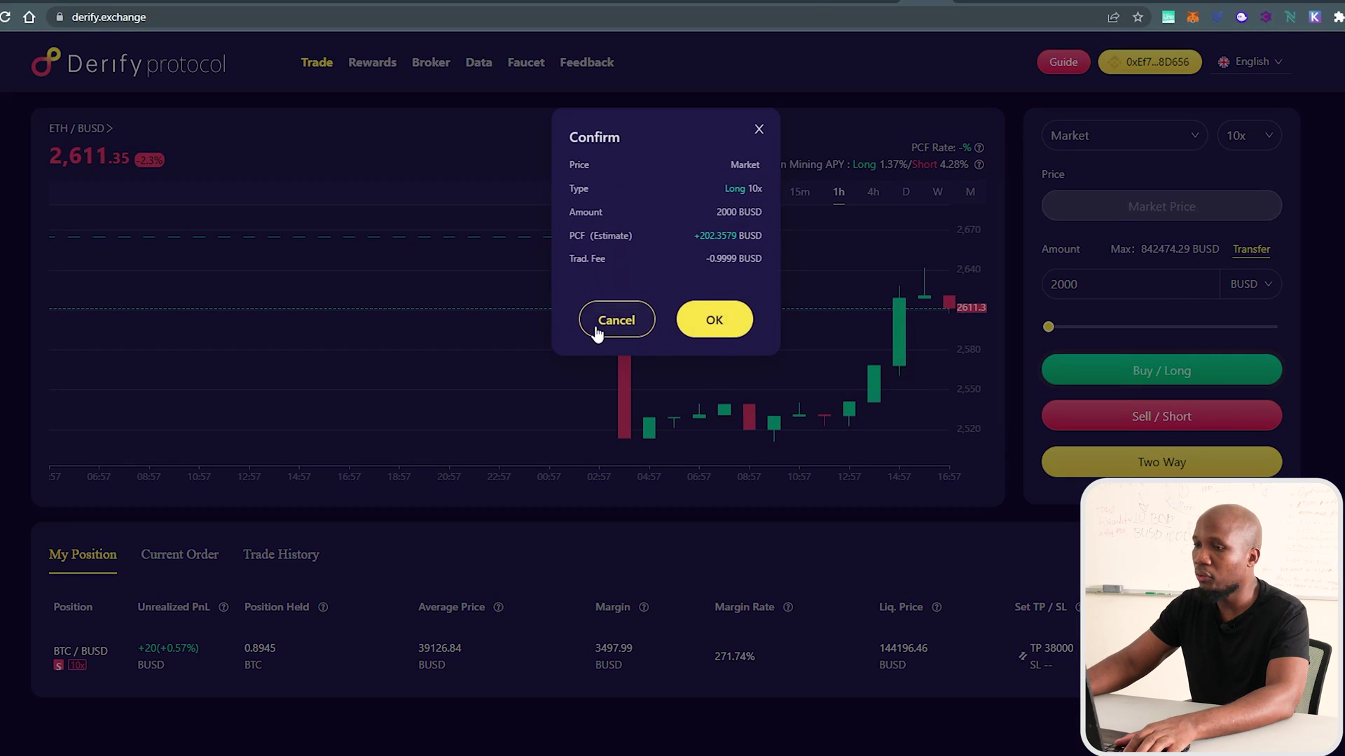
{"action": "left_click", "coordinate": [714, 320]}
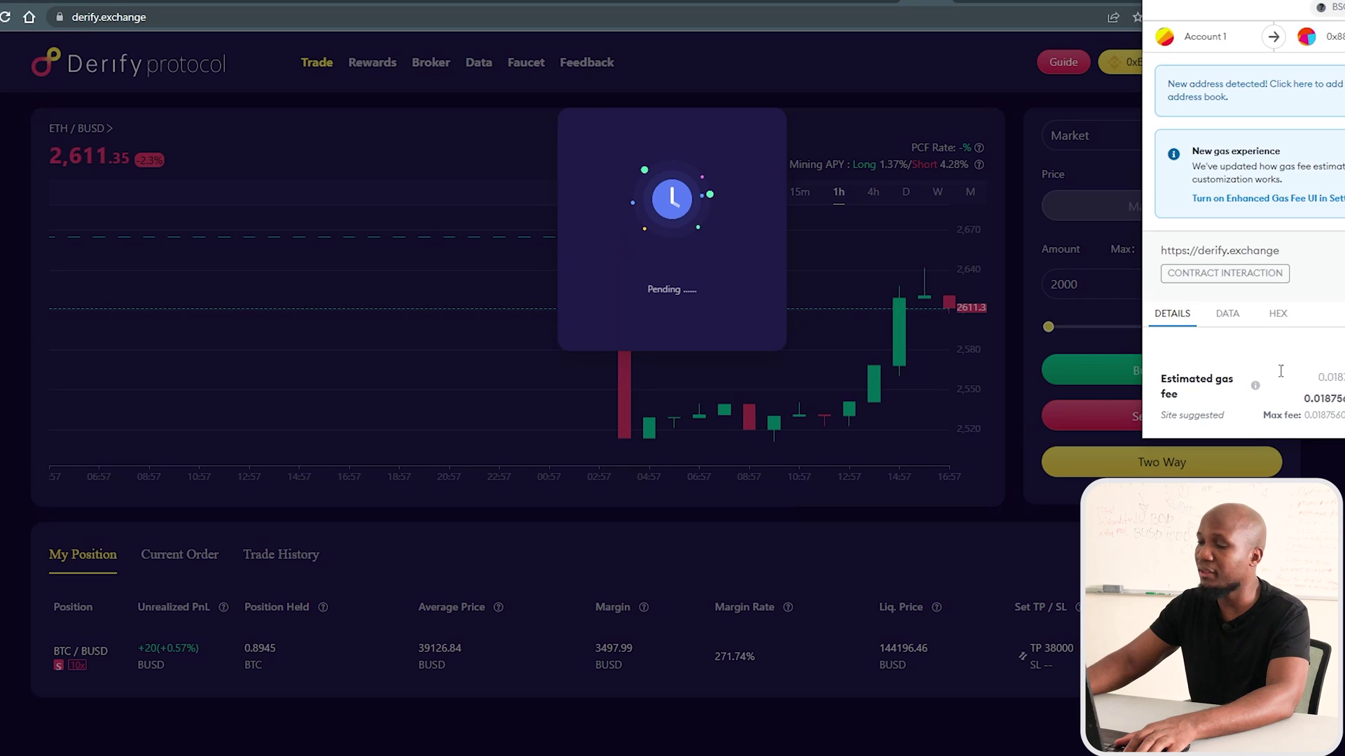
{"action": "scroll", "coordinate": [1329, 301], "scroll_direction": "down", "scroll_amount": 2}
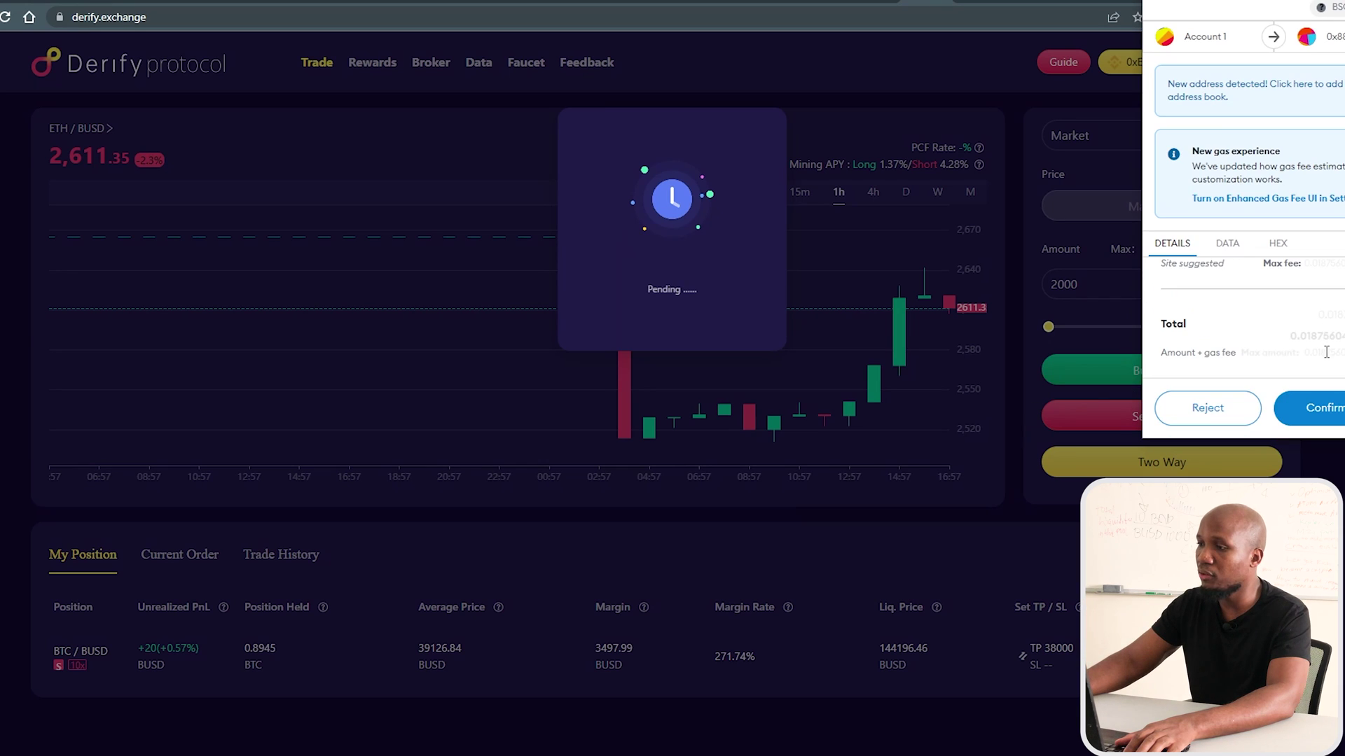
{"action": "left_click", "coordinate": [1331, 411]}
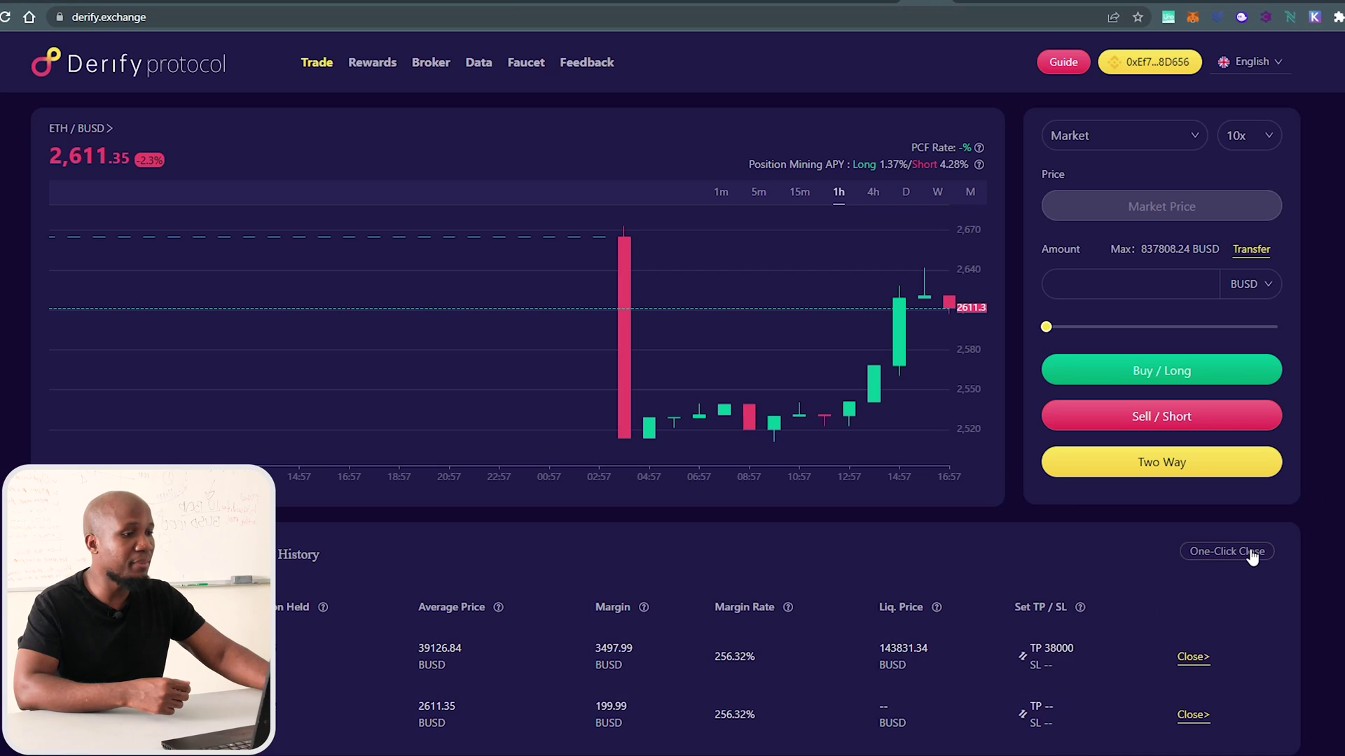
Set a 4000 take-profit on the second position and approve it in MetaMask.
{"action": "mouse_move", "coordinate": [906, 599]}
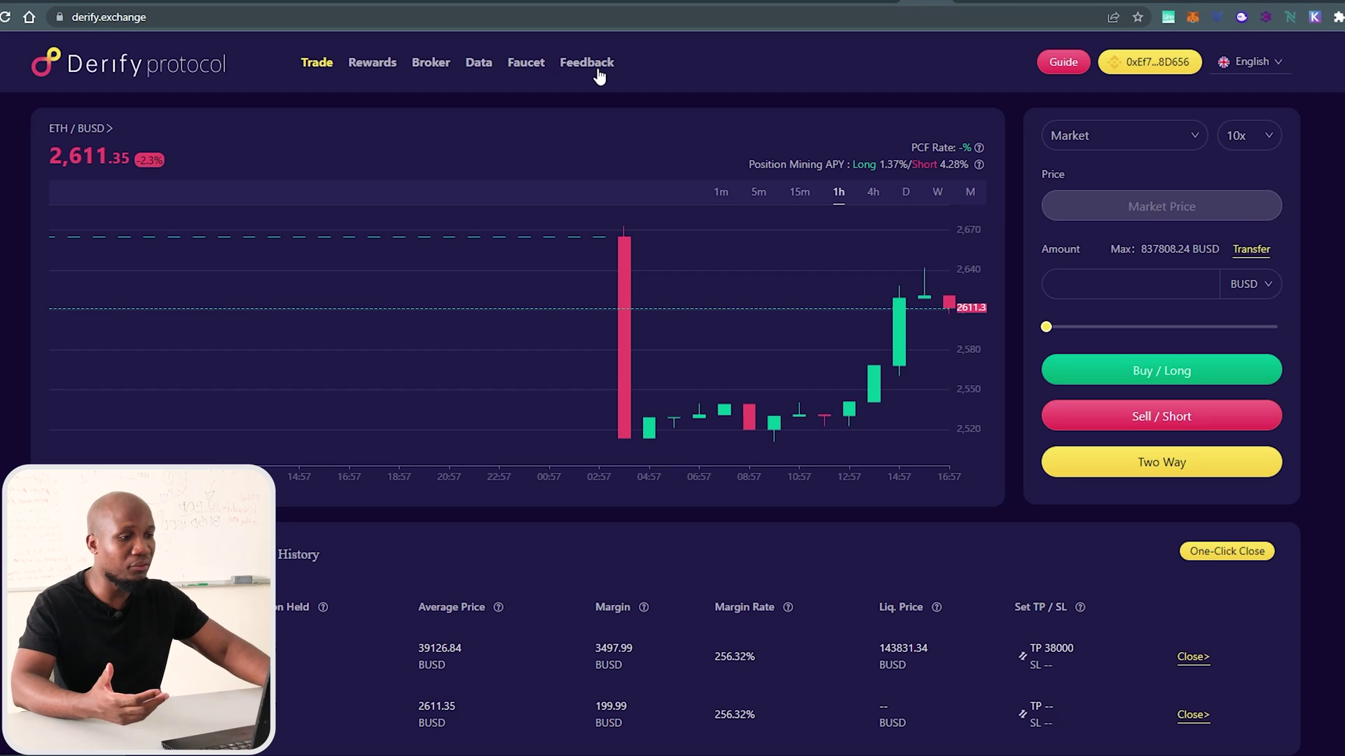
{"action": "scroll", "coordinate": [789, 614], "scroll_direction": "down", "scroll_amount": 1}
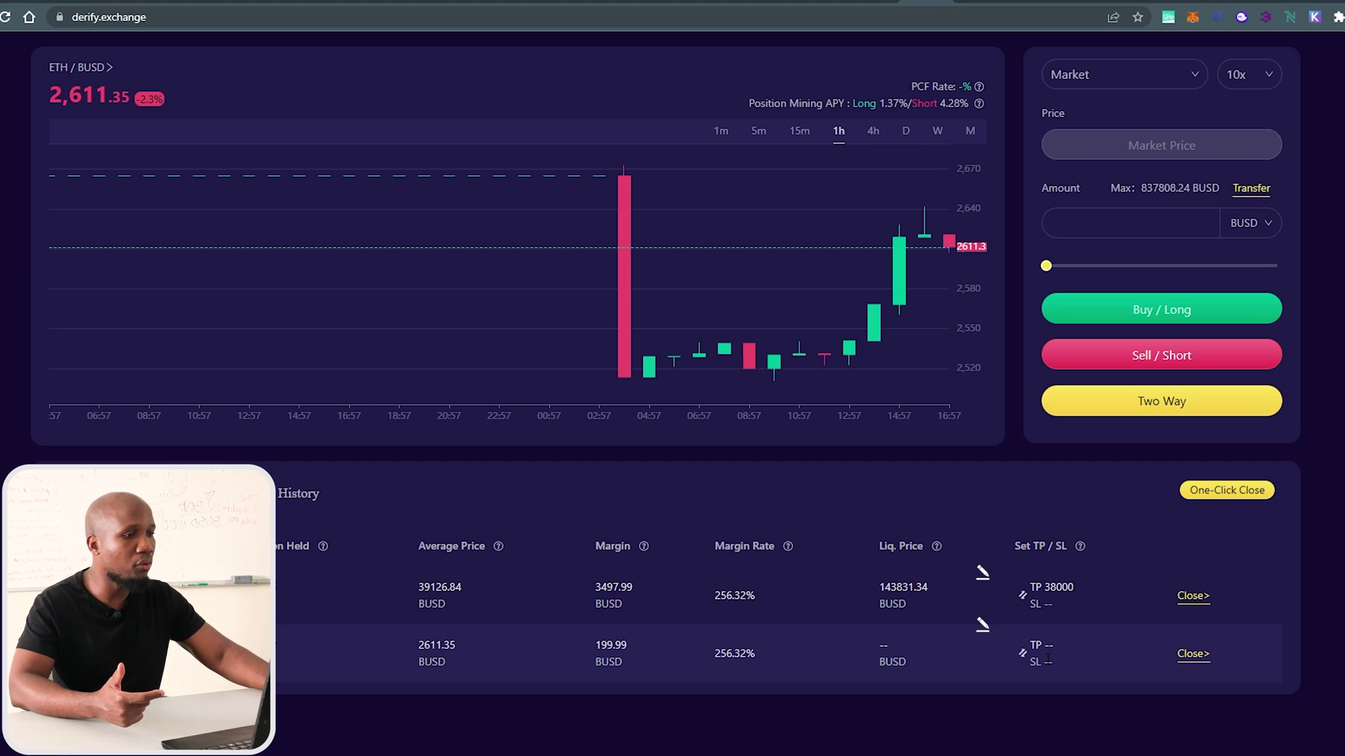
{"action": "left_click", "coordinate": [1048, 650]}
{"action": "type", "text": "4000"}
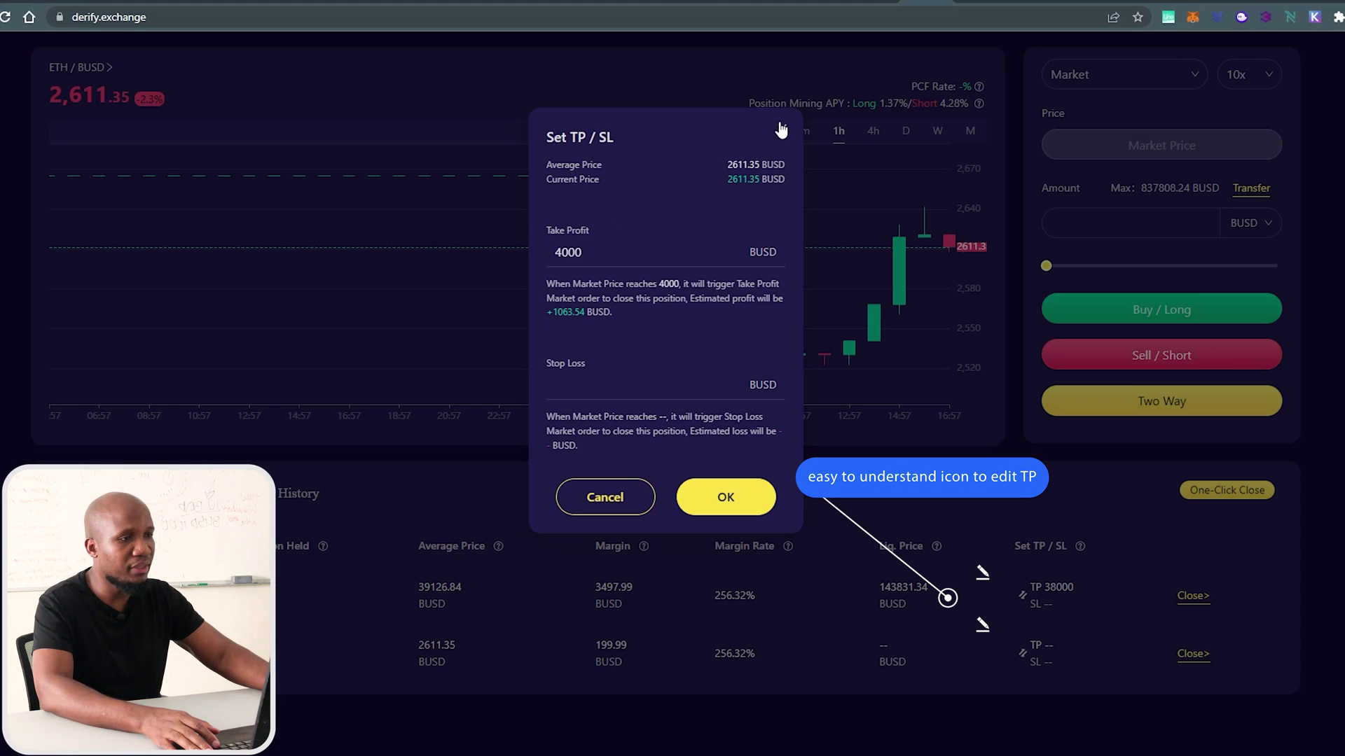
{"action": "left_click", "coordinate": [732, 515]}
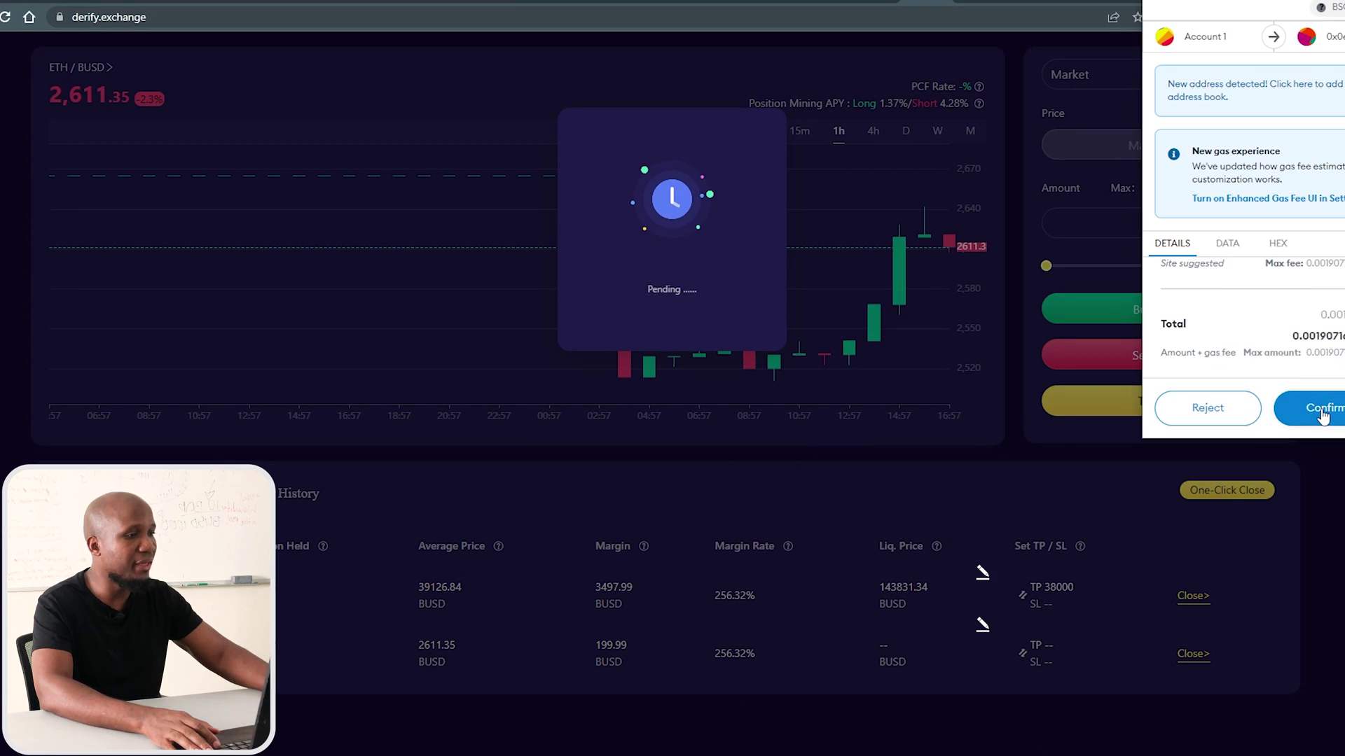
{"action": "left_click", "coordinate": [1307, 408]}
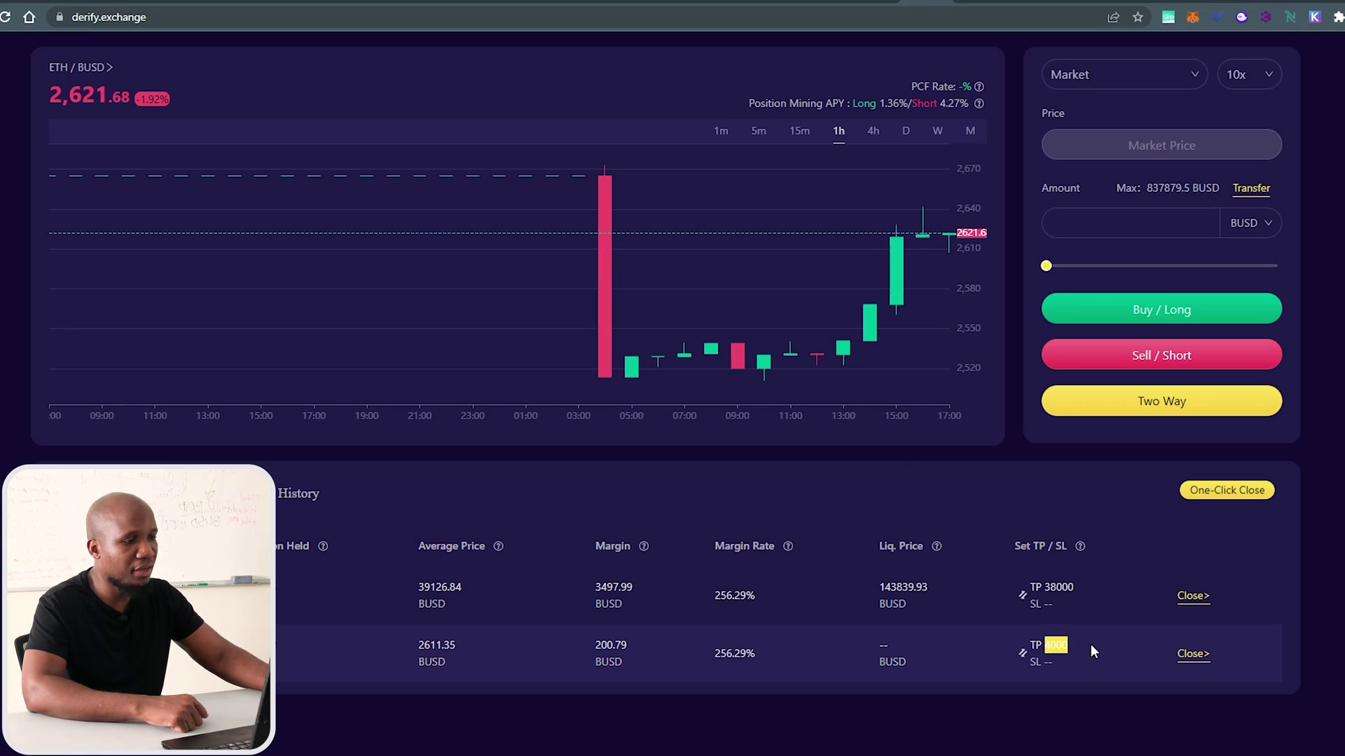
Reopen the take-profit settings to verify the 4000 value, then close them unchanged.
{"action": "left_click", "coordinate": [1021, 652]}
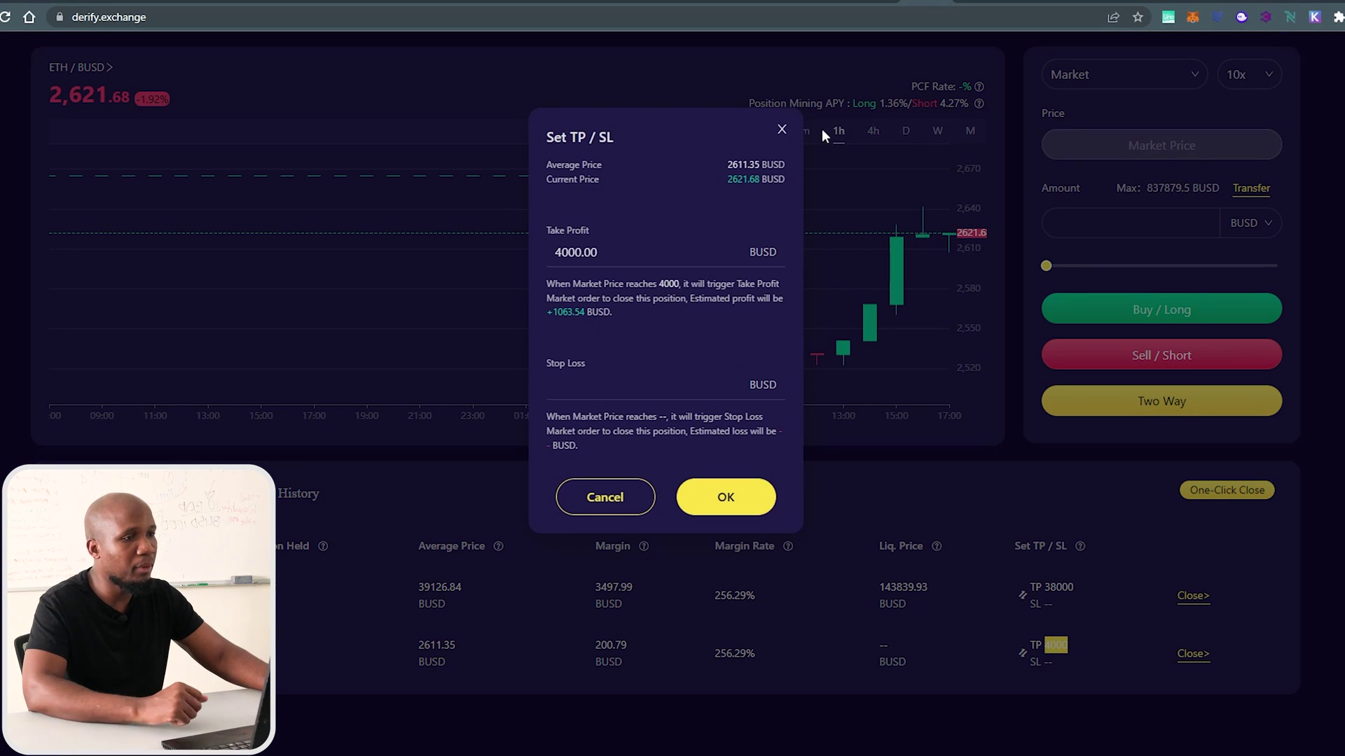
{"action": "left_click", "coordinate": [783, 131]}
{"action": "scroll", "coordinate": [749, 403], "scroll_direction": "up", "scroll_amount": 1}
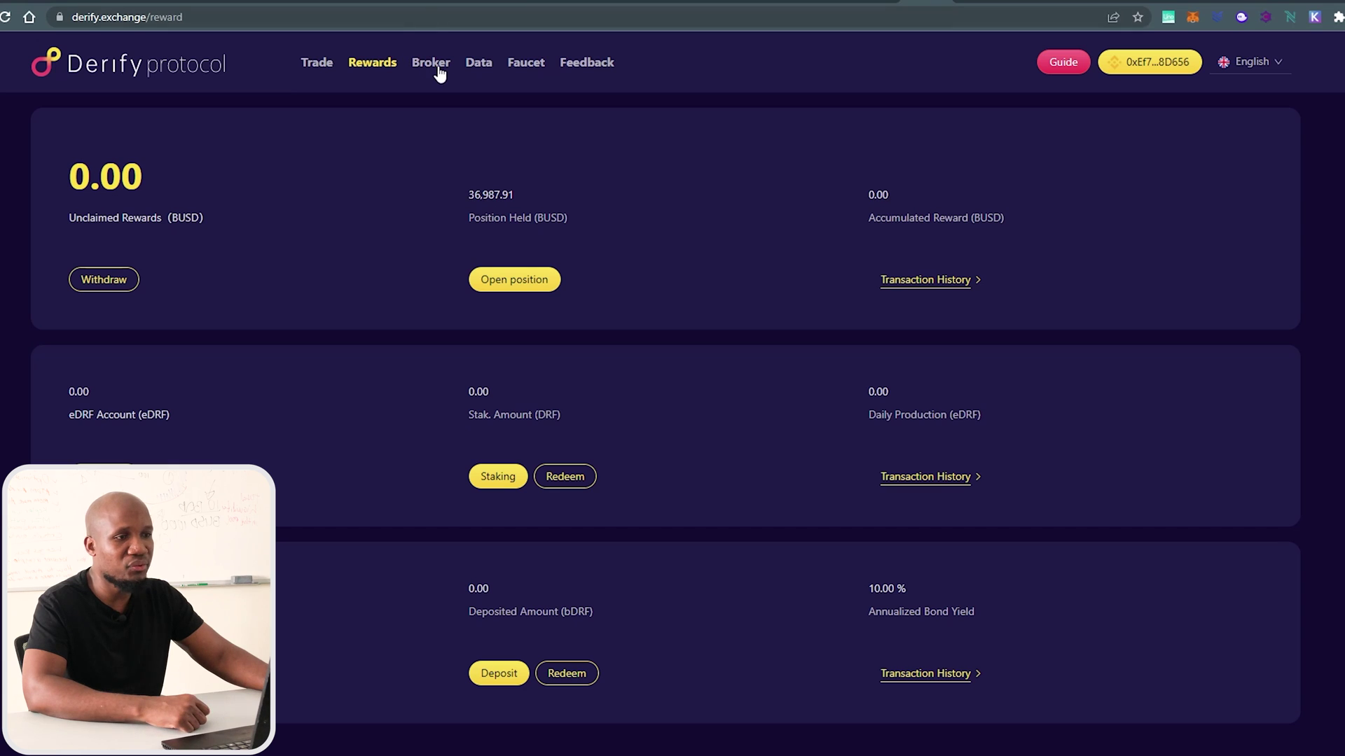
Open the Feedback bugs and suggestions form from the Rewards page.
{"action": "left_click", "coordinate": [590, 64]}
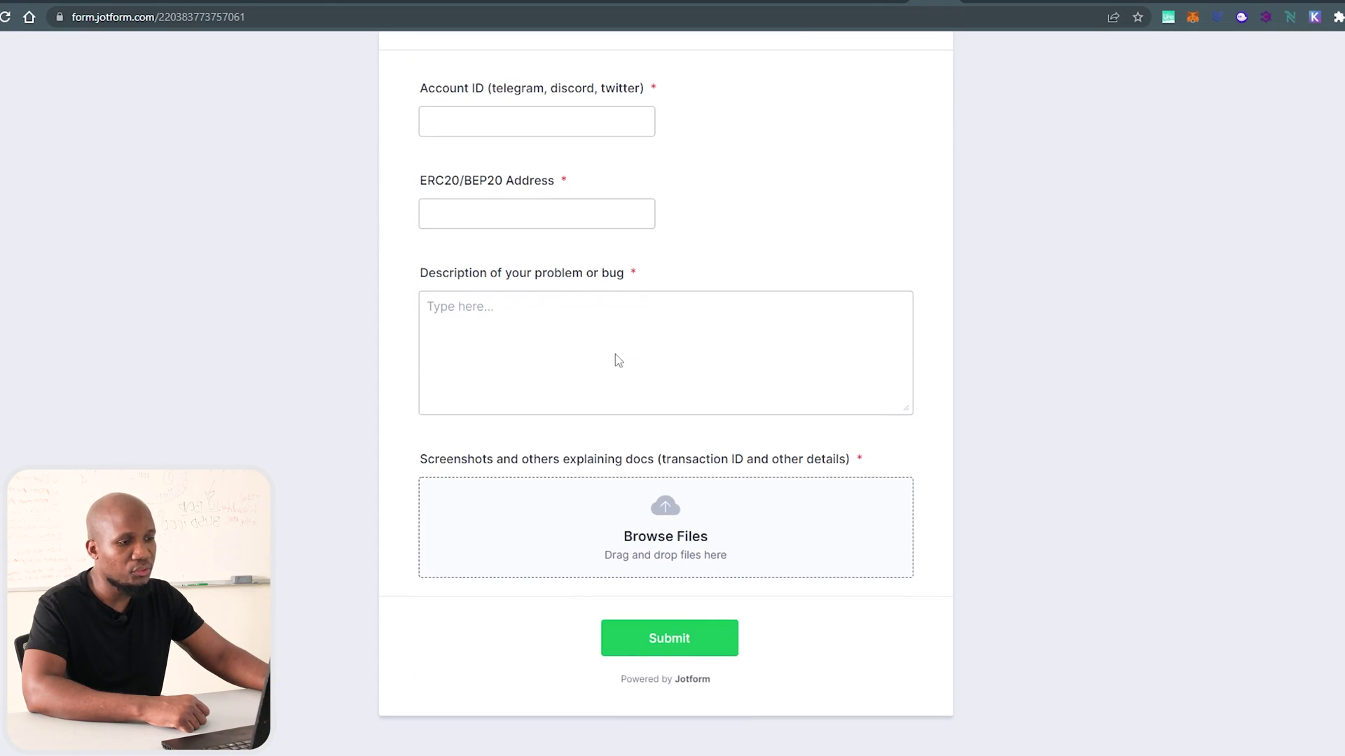
Select the Account ID and Address fields and copy the wallet address from MetaMask.
{"action": "left_click", "coordinate": [549, 319]}
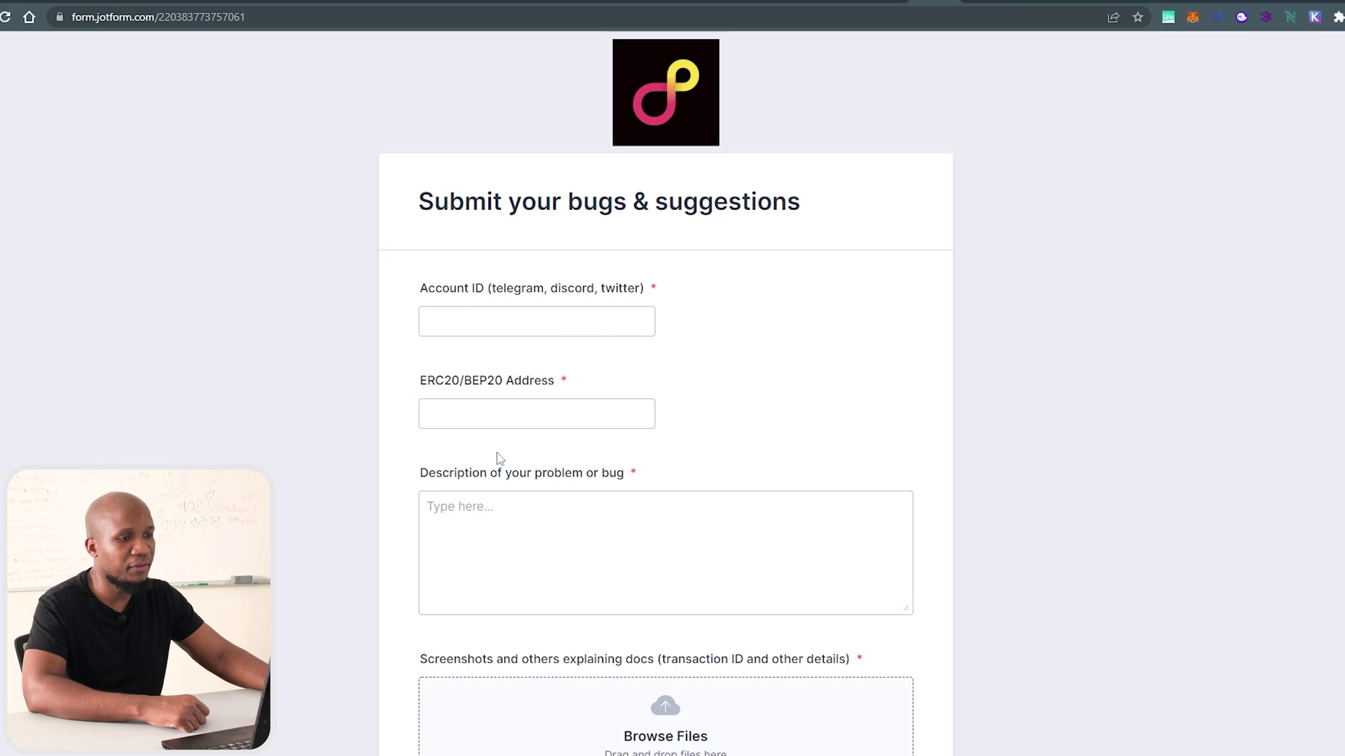
{"action": "left_click", "coordinate": [496, 418]}
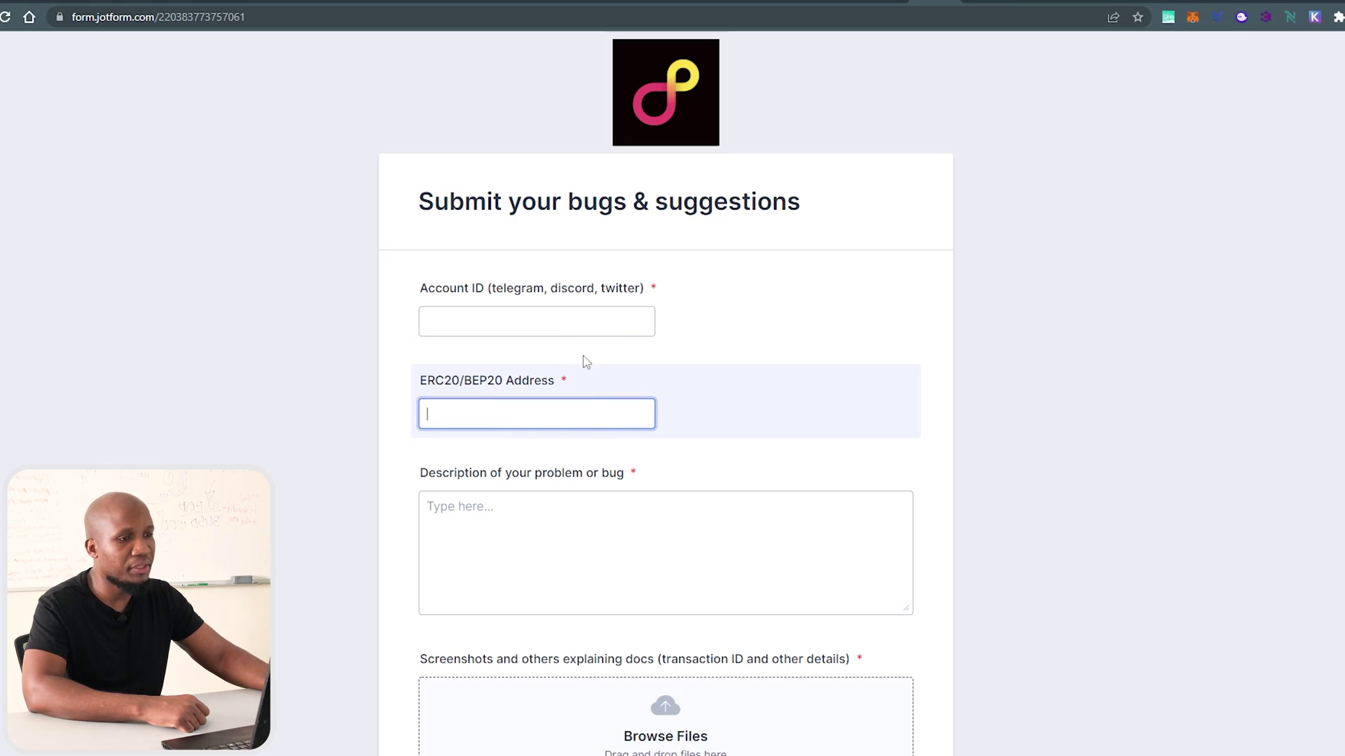
{"action": "left_click", "coordinate": [514, 320]}
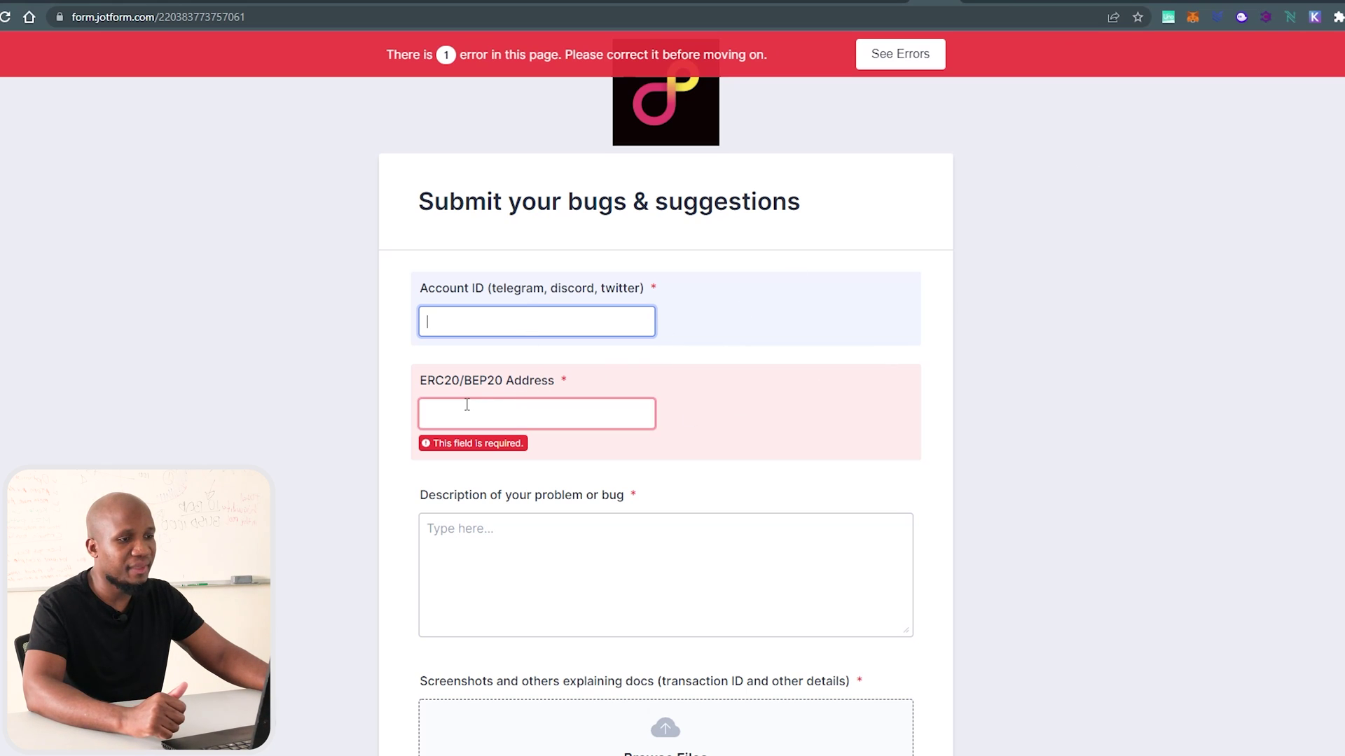
{"action": "left_click", "coordinate": [1192, 19]}
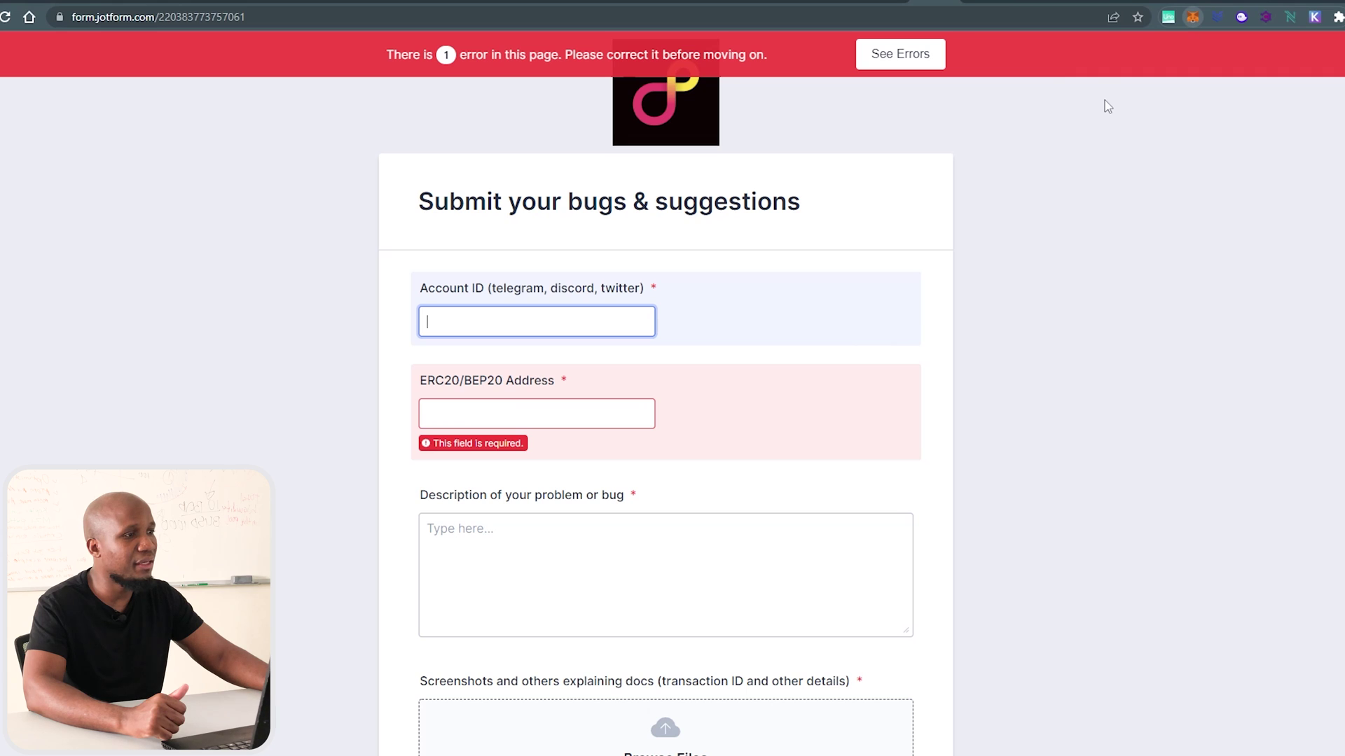
{"action": "left_click", "coordinate": [1065, 126]}
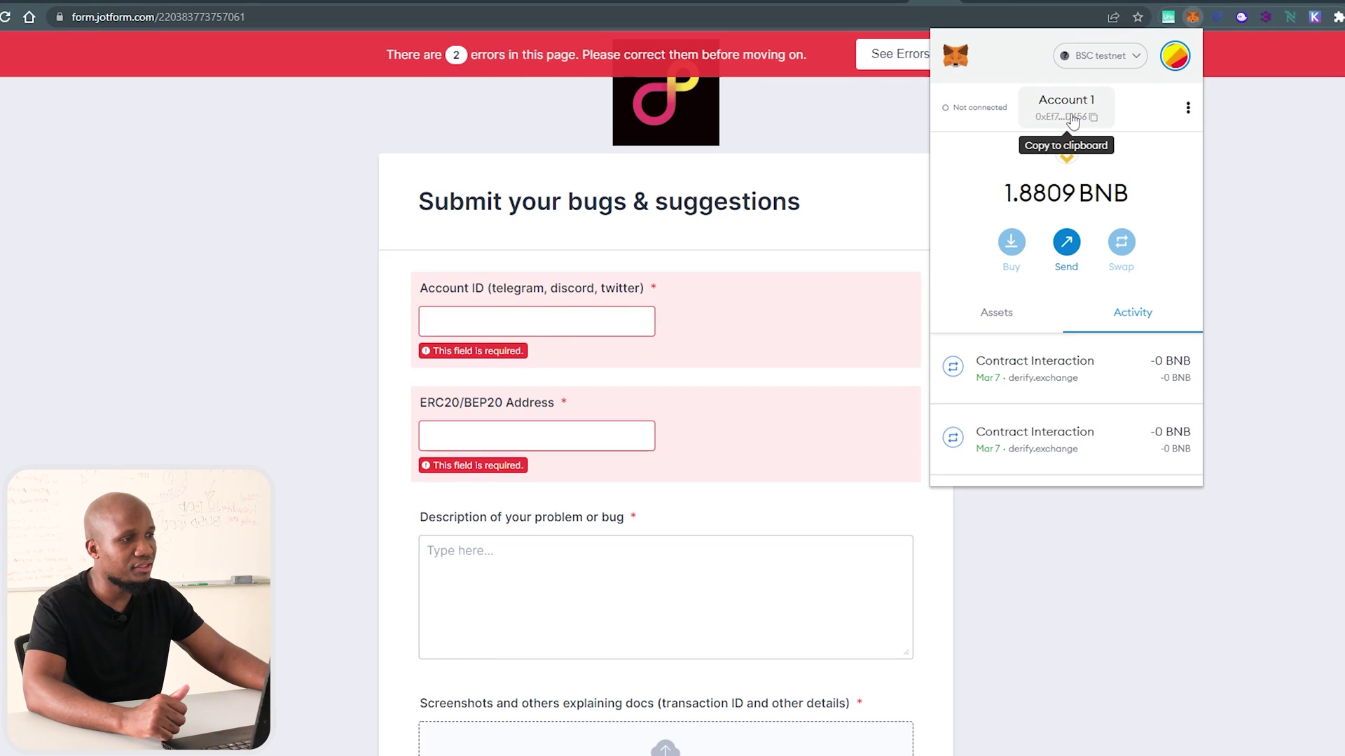
{"action": "left_click", "coordinate": [514, 439]}
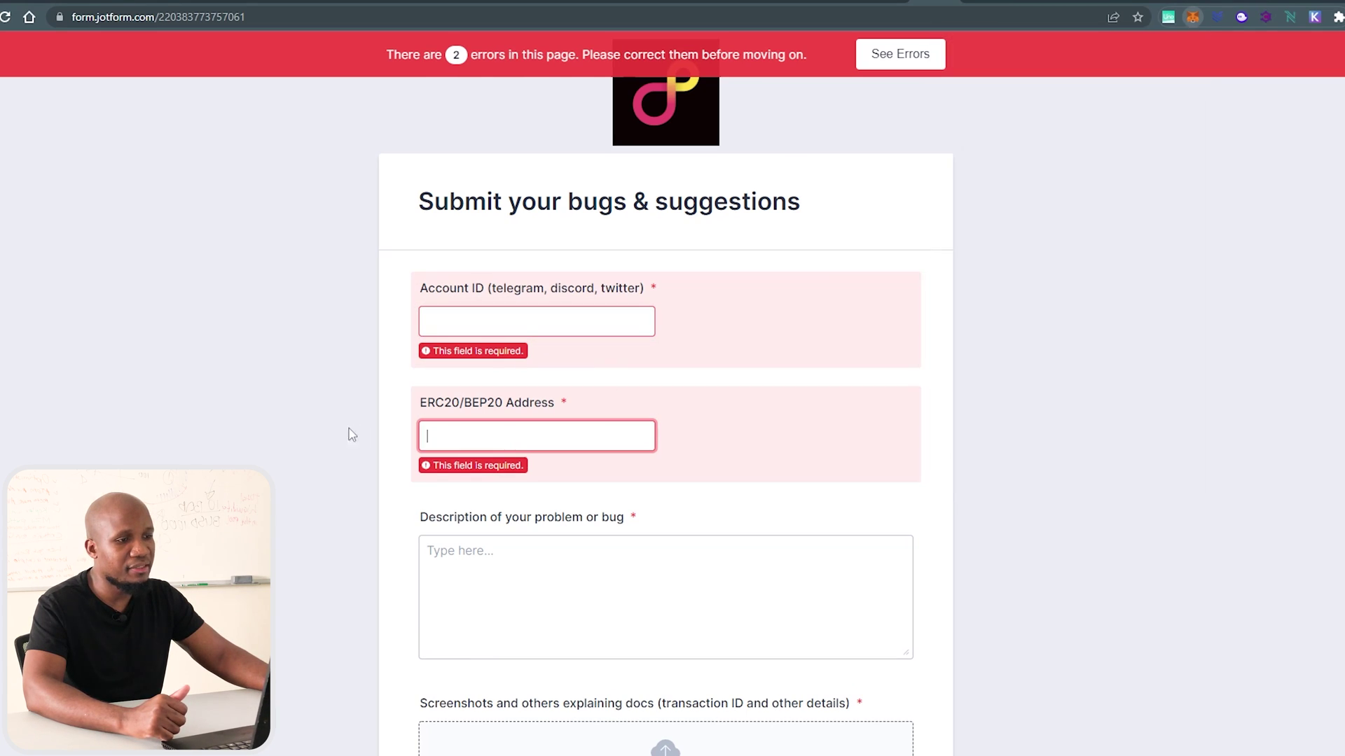
Look over the Description field and rest of the form, then return to Derify Rewards.
{"action": "left_click", "coordinate": [523, 580]}
{"action": "scroll", "coordinate": [592, 492], "scroll_direction": "down", "scroll_amount": 3}
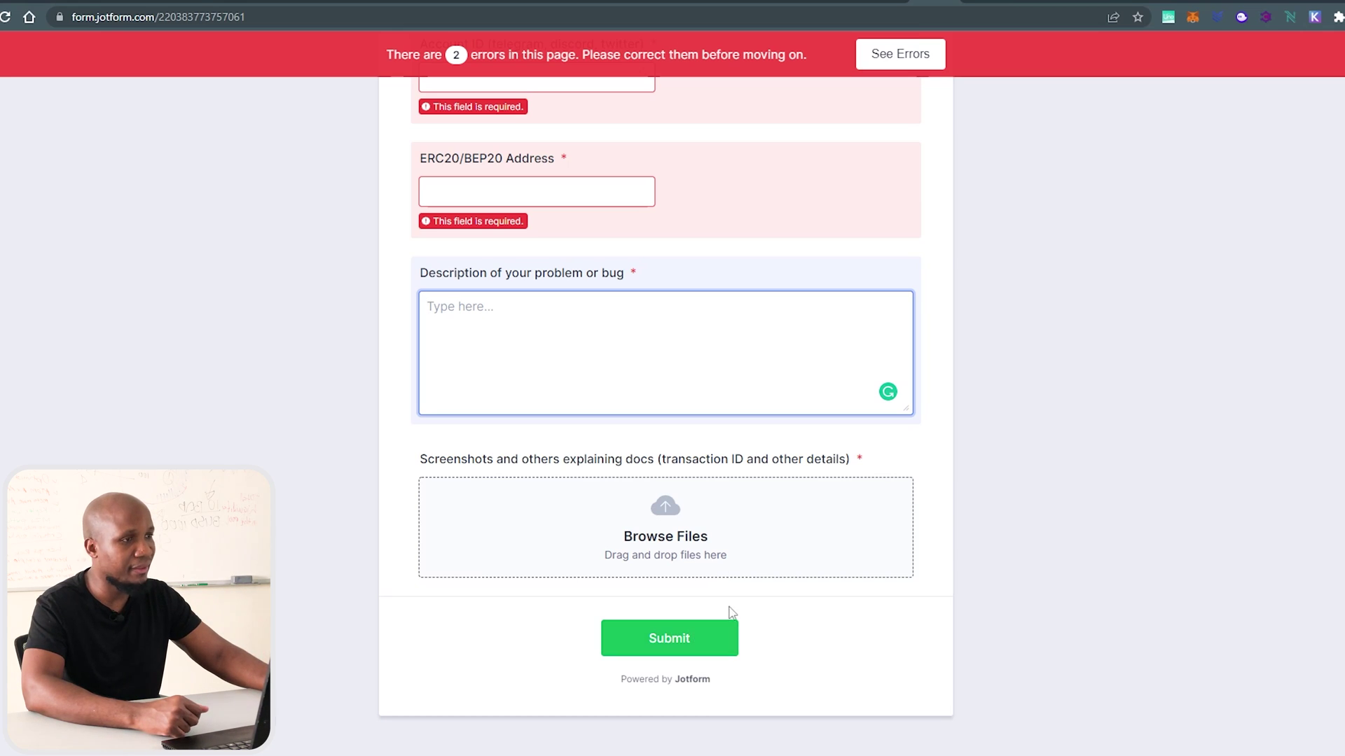
{"action": "left_click", "coordinate": [901, 3]}
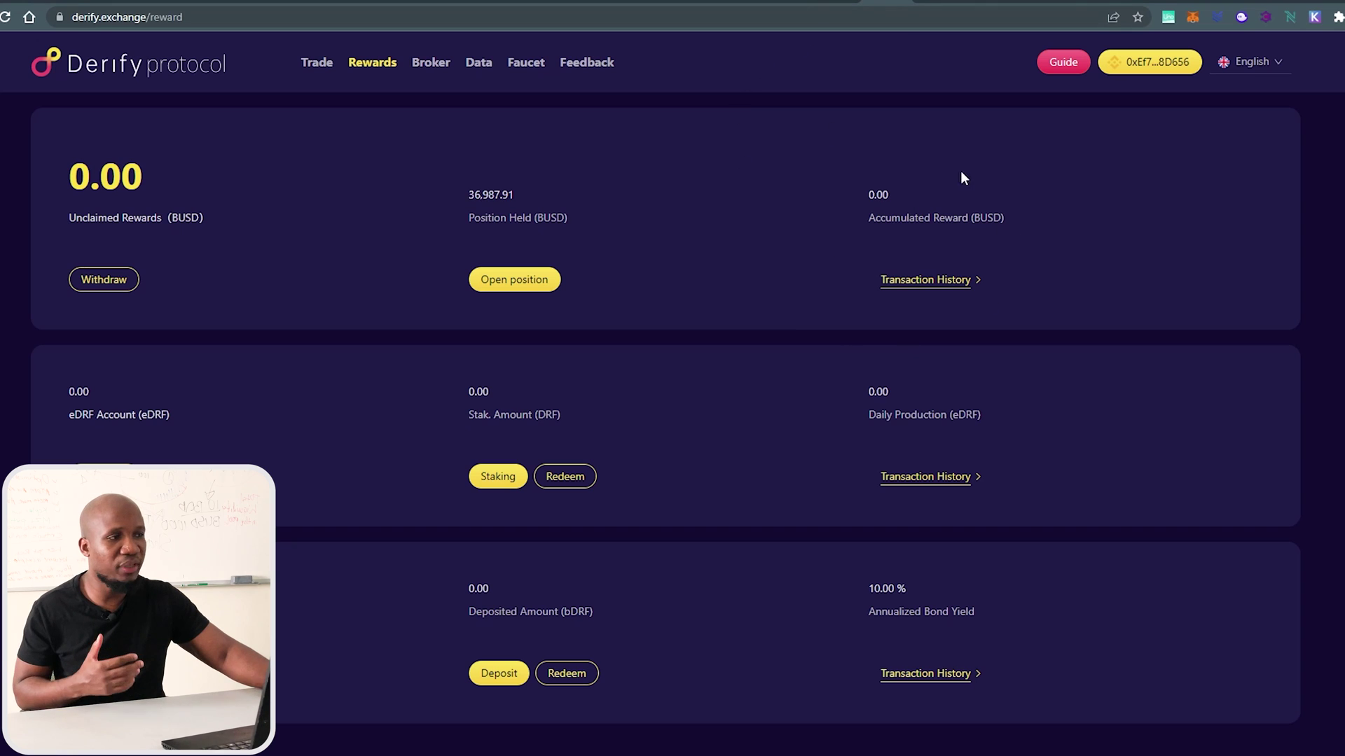
Go to the Trade page to see both open positions and their take-profit targets.
{"action": "left_click", "coordinate": [318, 68]}
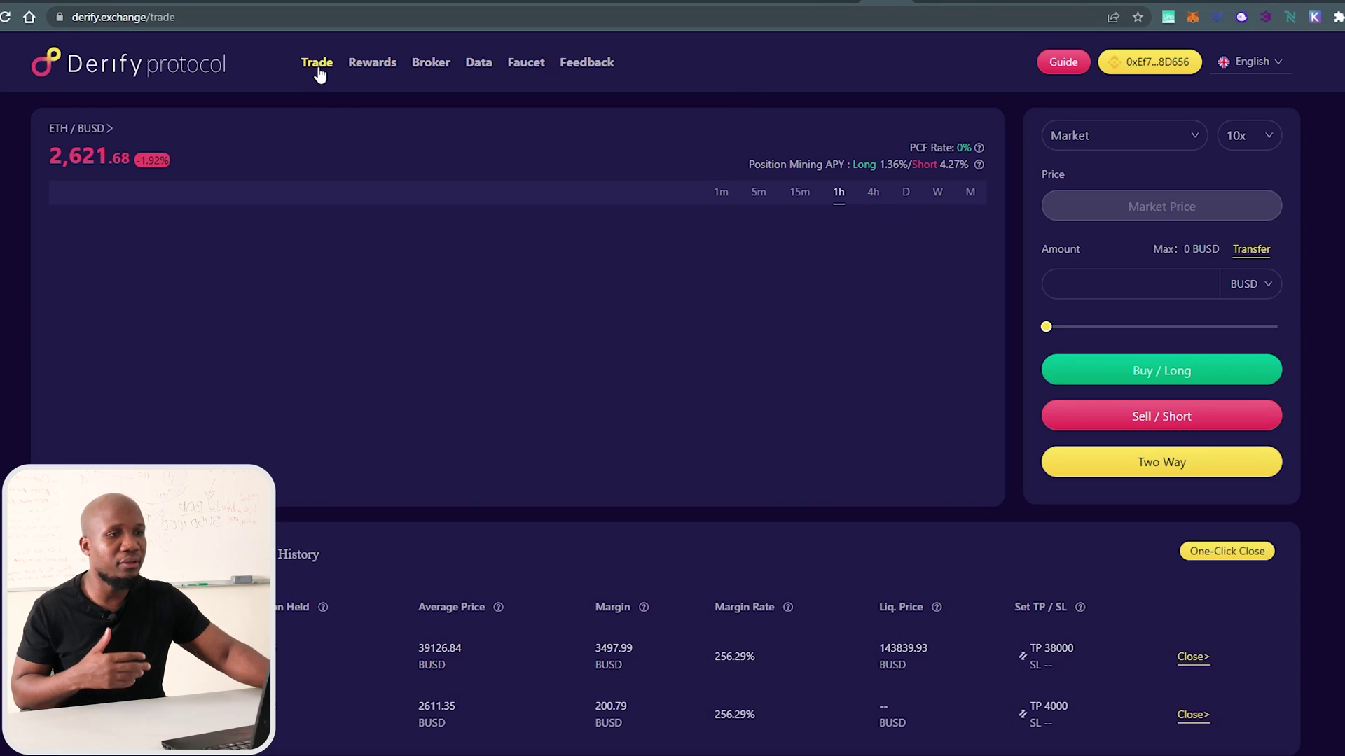